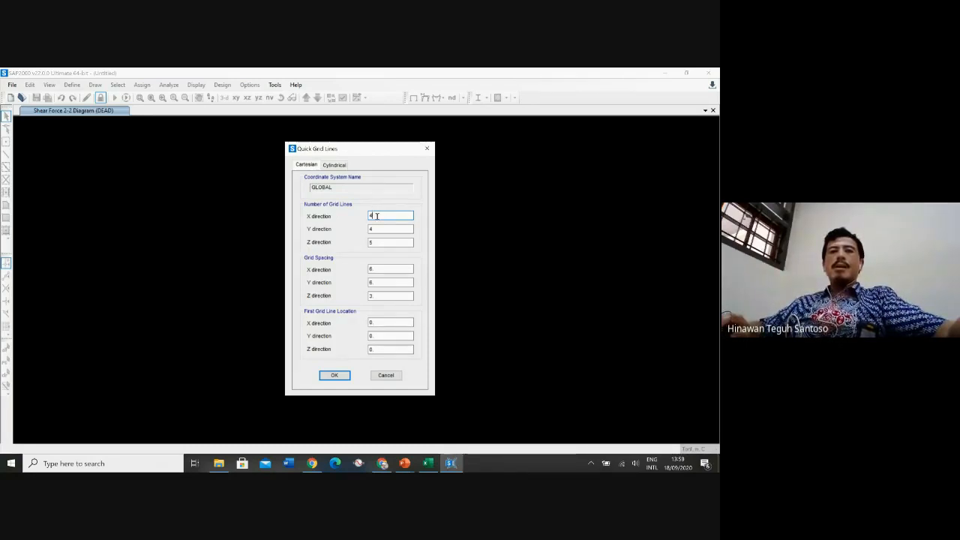
# Set the number of grid lines to 2 in X, 2 in Y and 1 in Z
pyautogui.doubleClick(376, 216)
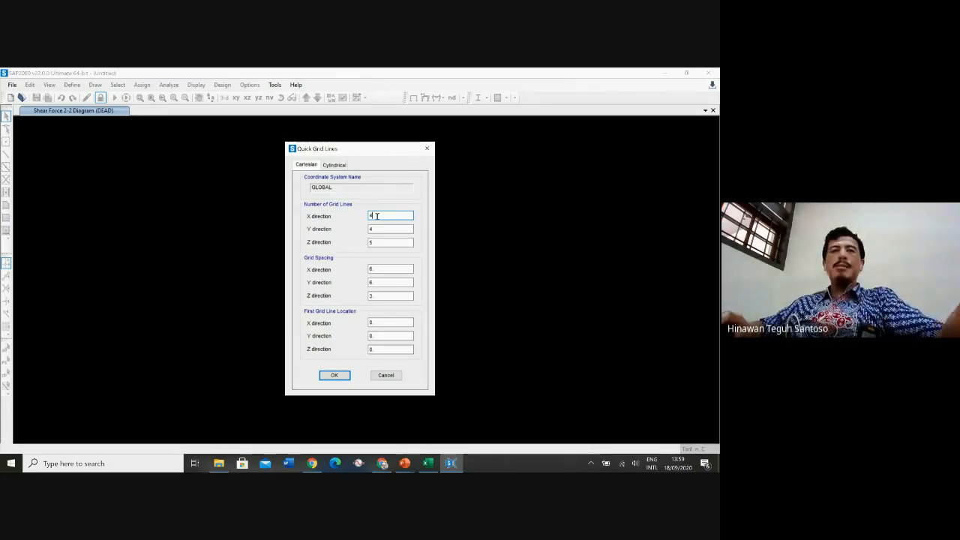
pyautogui.write('2')
pyautogui.moveTo(390, 230); pyautogui.dragTo(342, 233)
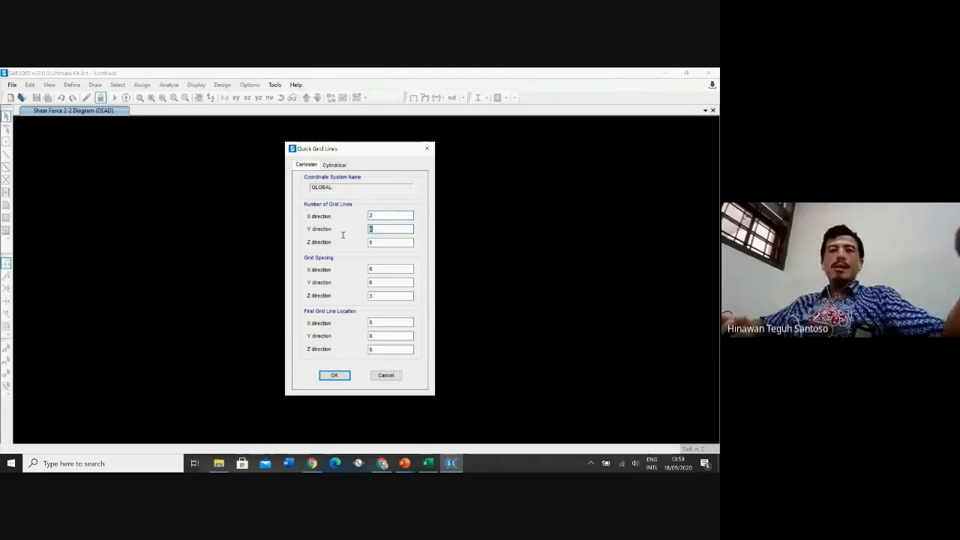
pyautogui.write('2')
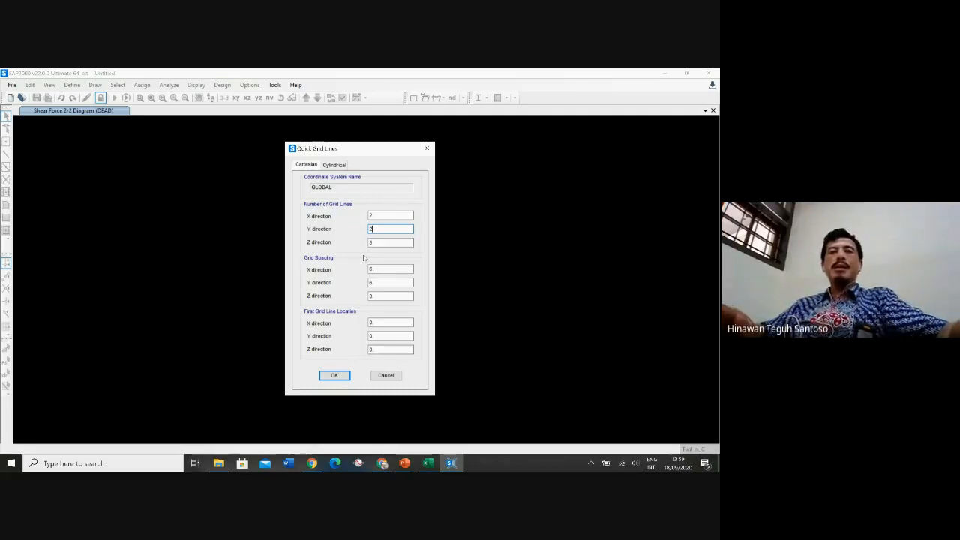
pyautogui.press('Tab')
pyautogui.write('1')
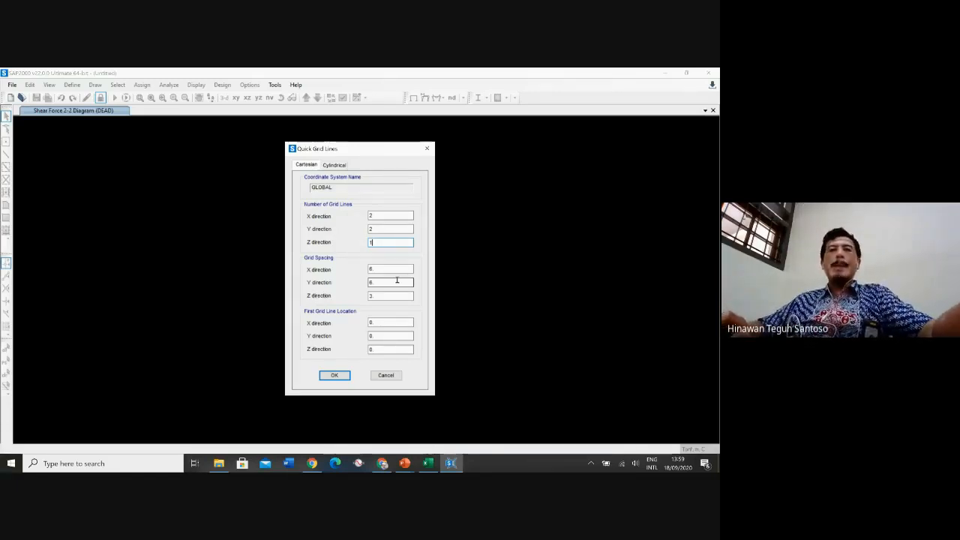
# Set the grid spacing to 4 in X, 4 in Y and 1 in Z, and accept the quick grid
pyautogui.doubleClick(377, 268)
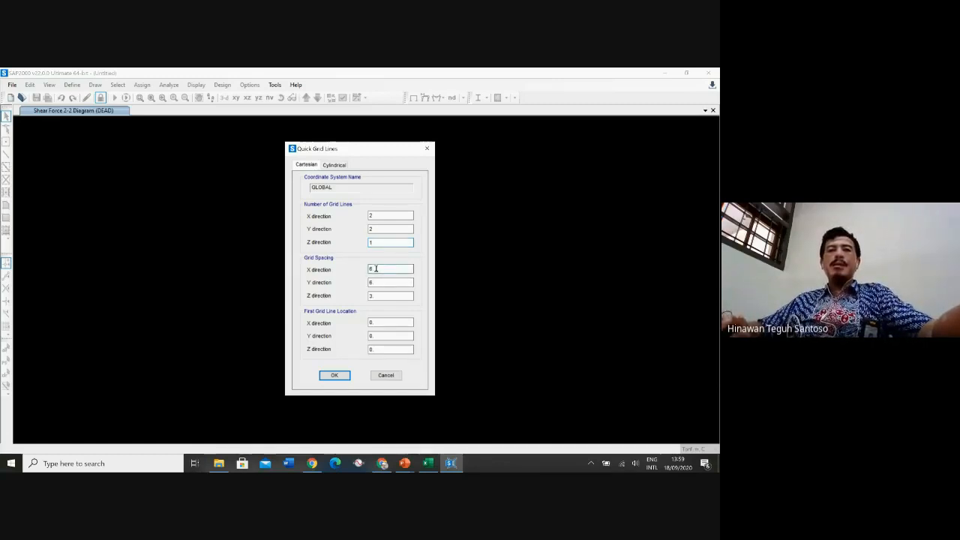
pyautogui.write('4')
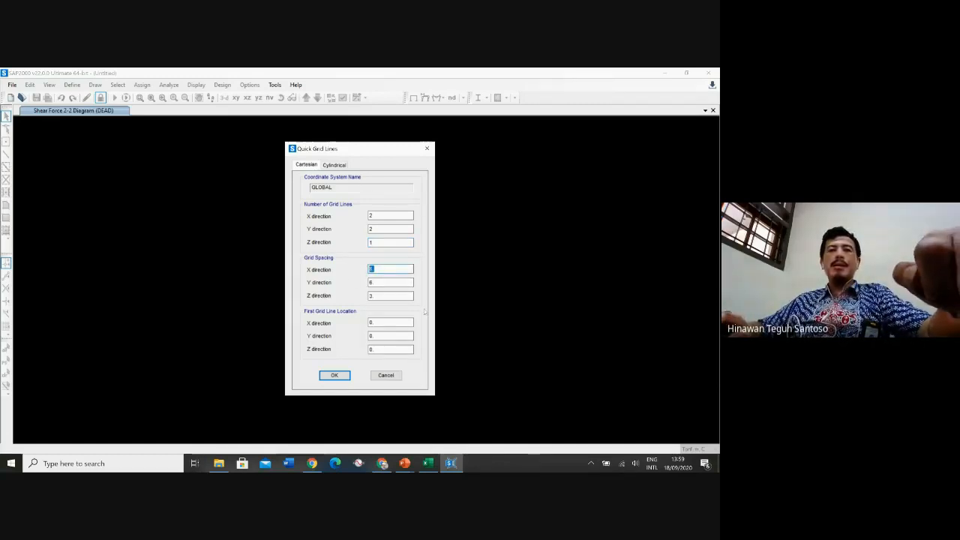
pyautogui.doubleClick(372, 281)
pyautogui.write('4')
pyautogui.doubleClick(373, 295)
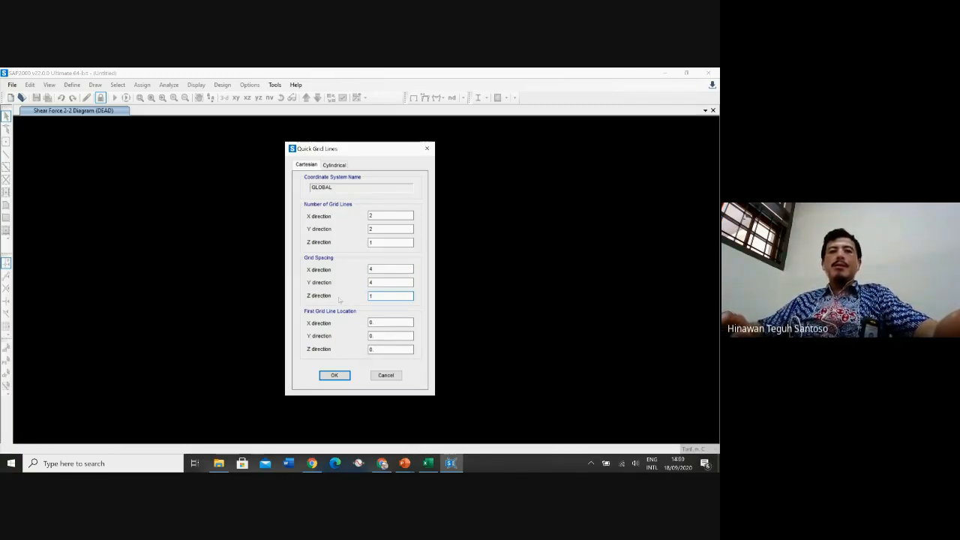
pyautogui.click(378, 323)
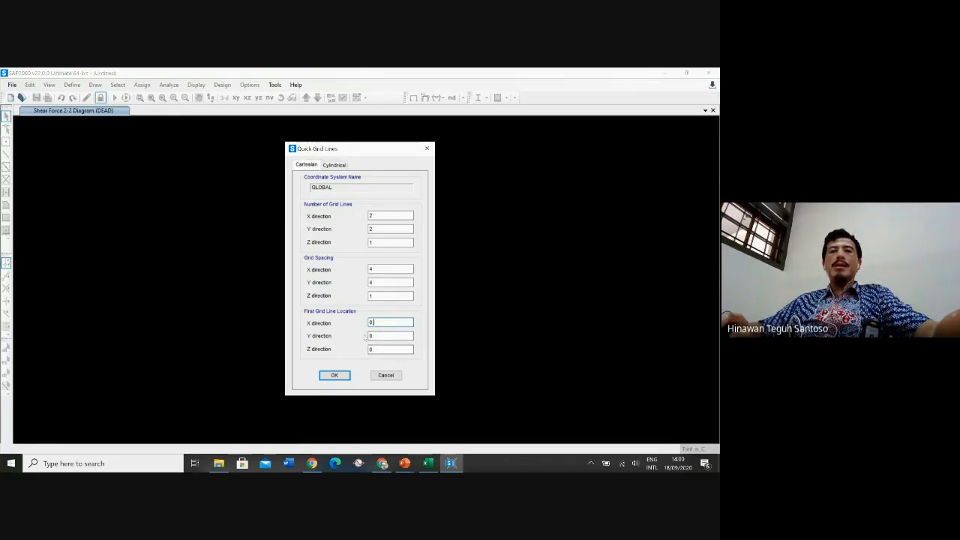
pyautogui.click(337, 376)
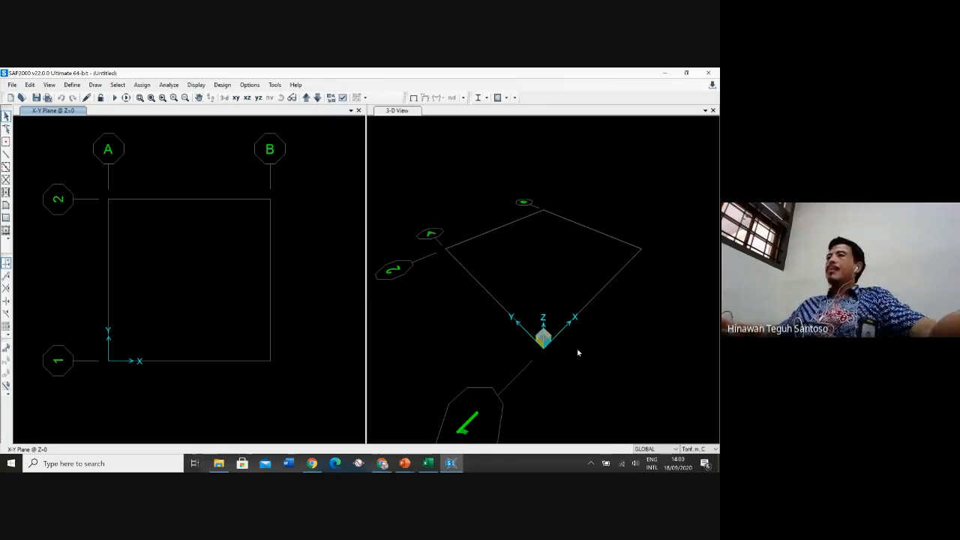
# Start saving the model and create a new folder named Pelat Lantai inside model SAP, then open it
pyautogui.click(72, 85)
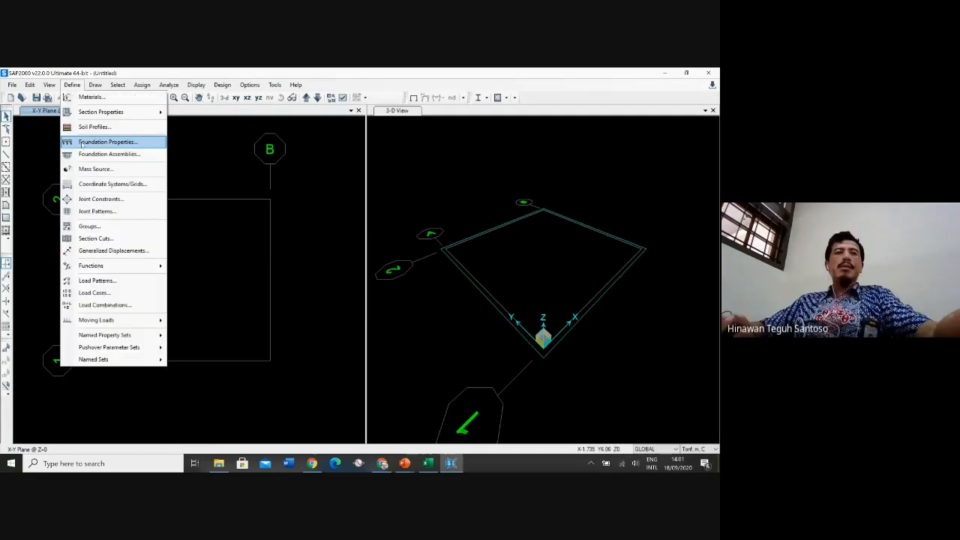
pyautogui.click(12, 85)
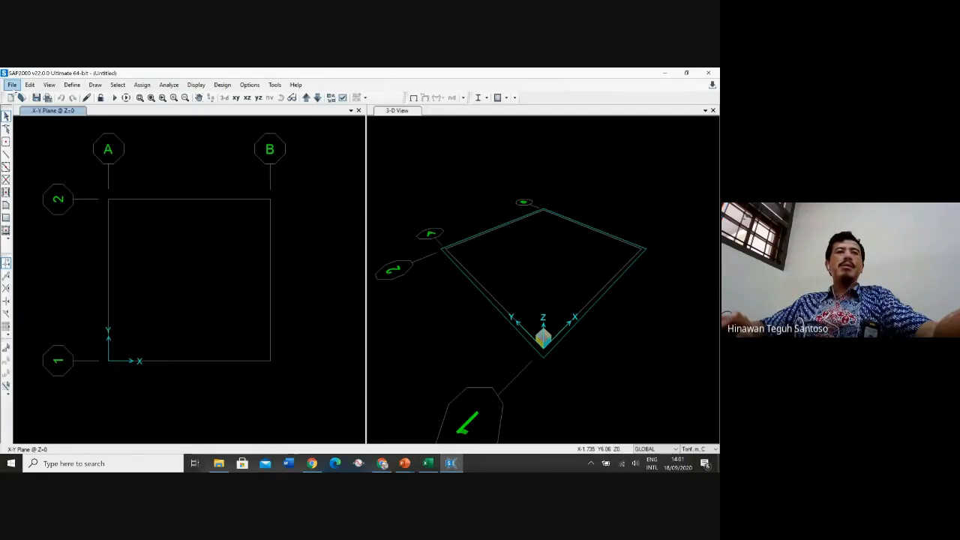
pyautogui.click(12, 85)
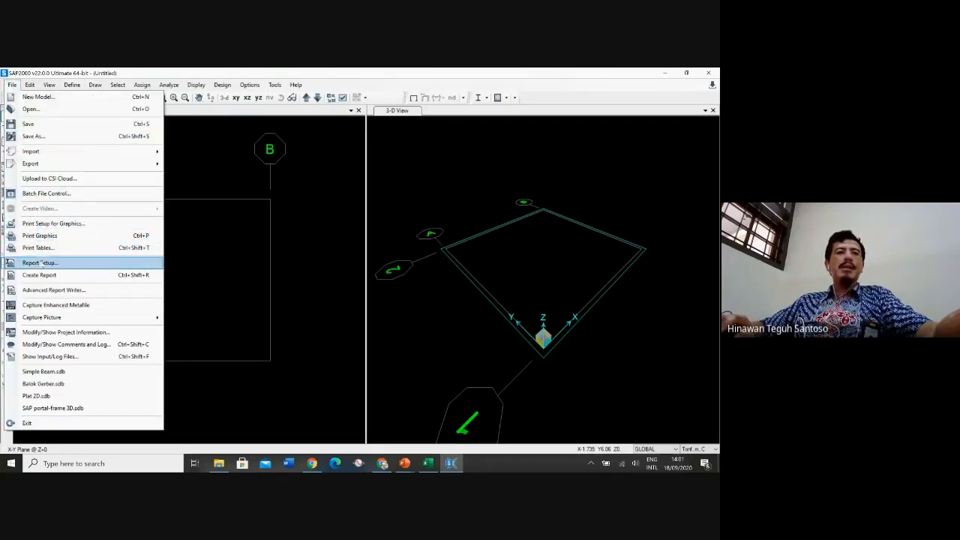
pyautogui.click(49, 127)
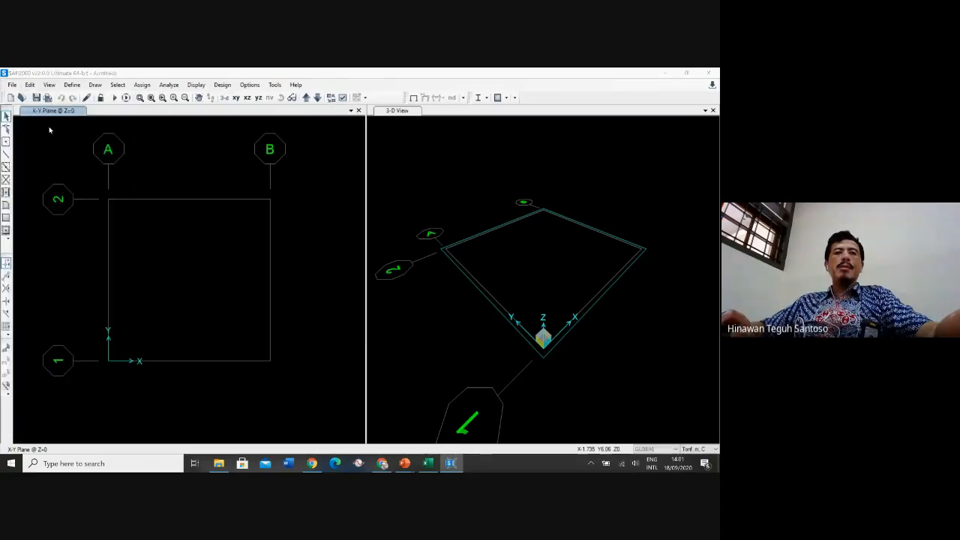
pyautogui.click(86, 102)
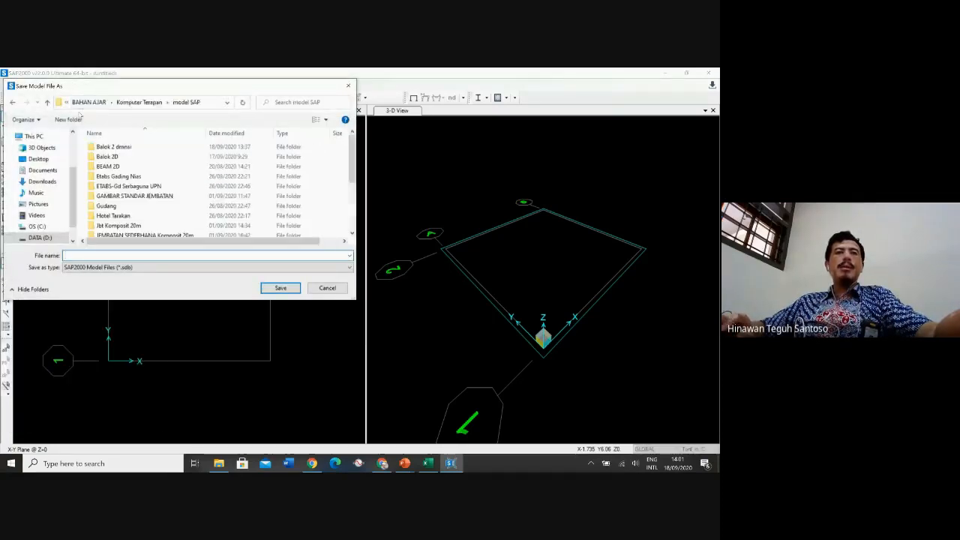
pyautogui.click(68, 120)
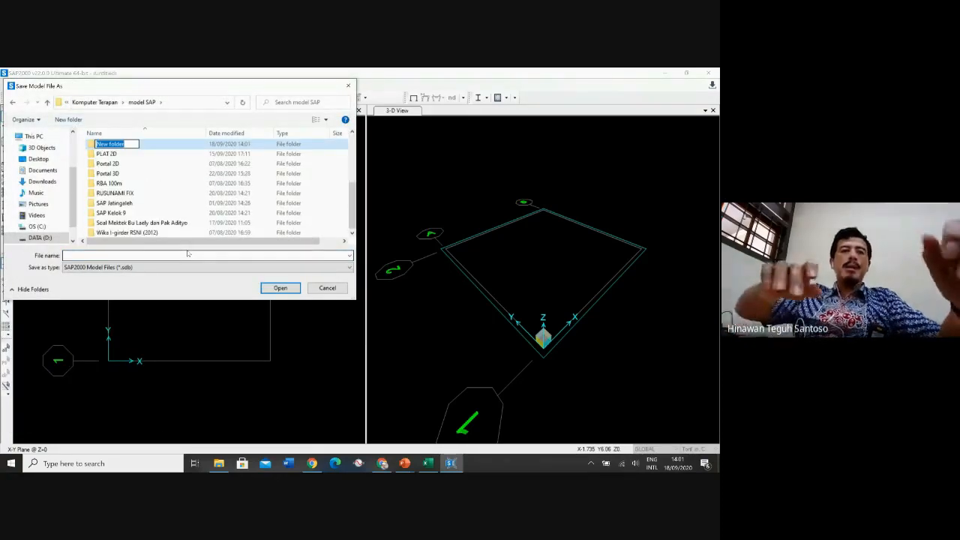
pyautogui.write('P')
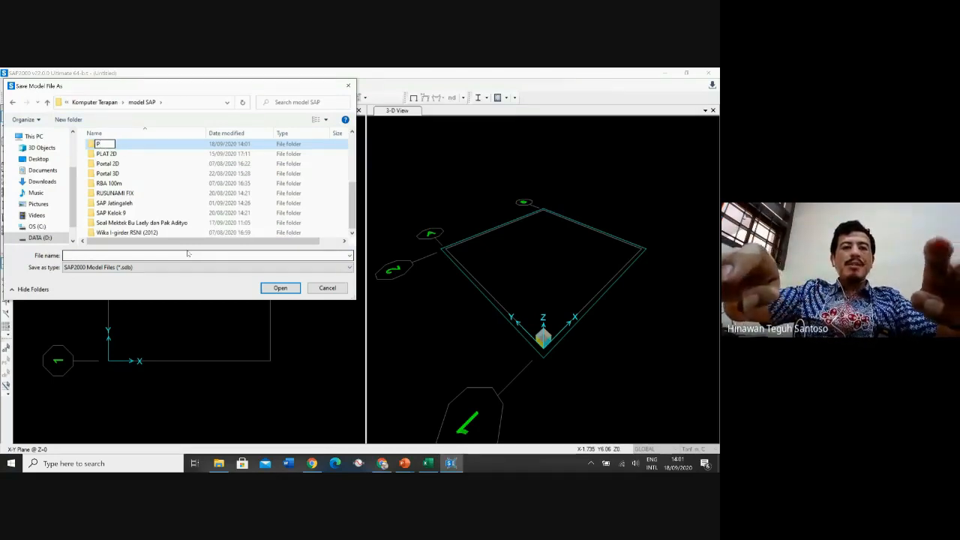
pyautogui.write('elat')
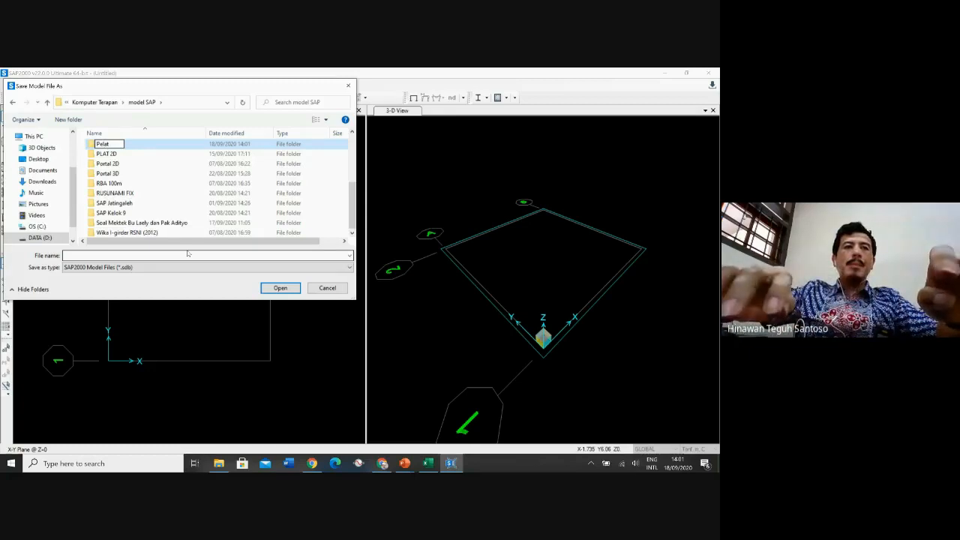
pyautogui.write(' Lantai')
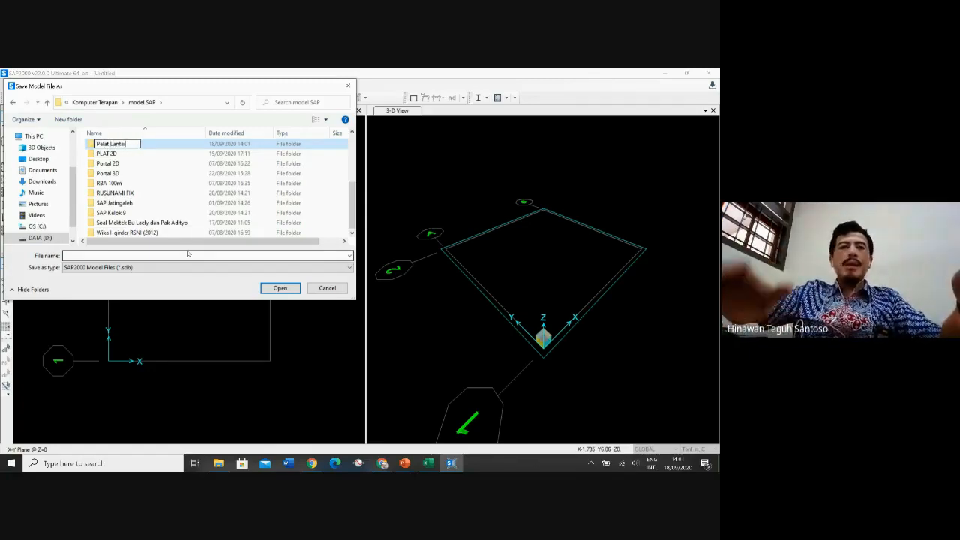
pyautogui.press('Return')
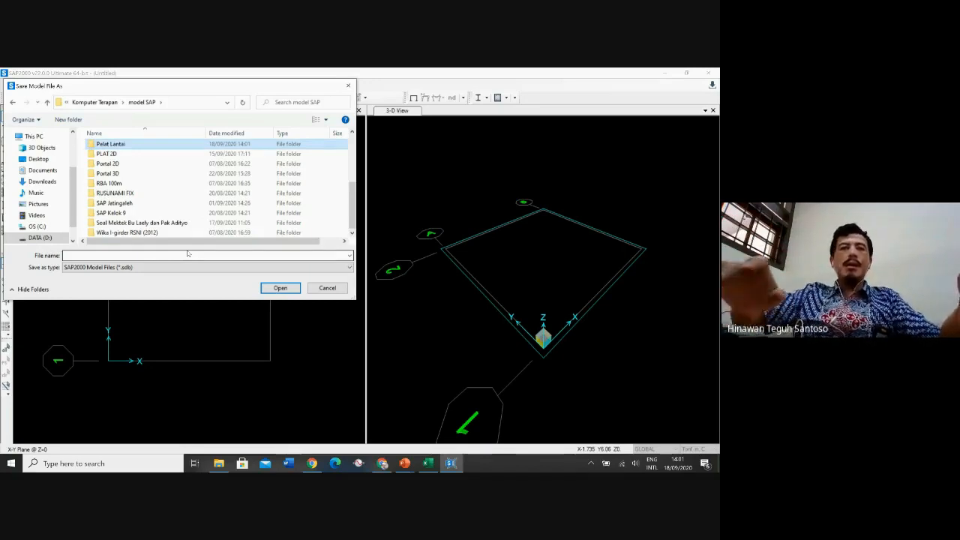
pyautogui.press('Return')
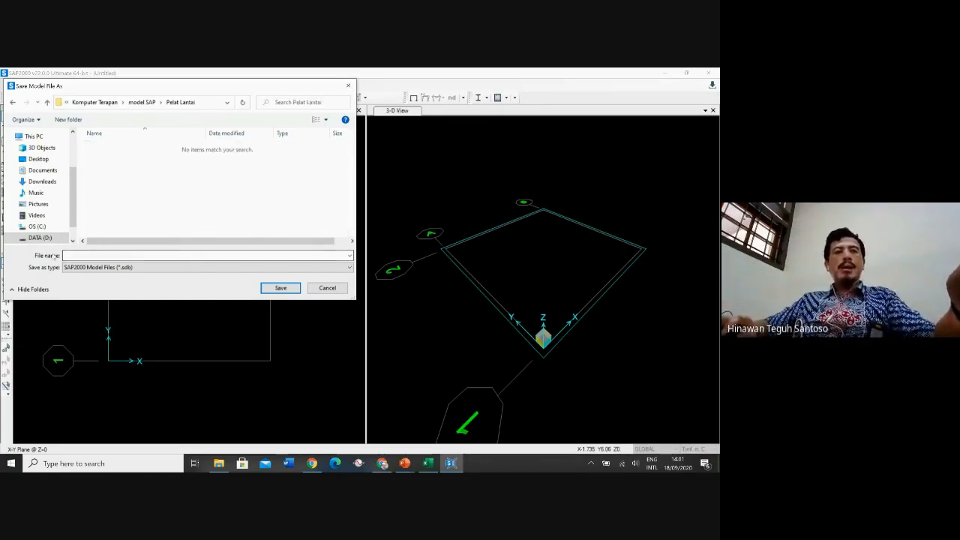
# Save the model in that folder as Pelat Lantai
pyautogui.click(67, 255)
pyautogui.write('Pelat ')
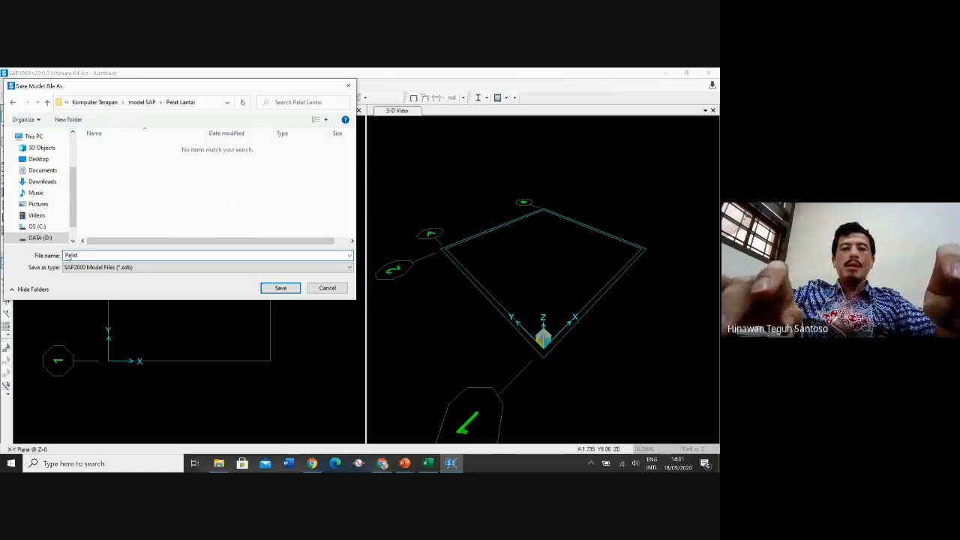
pyautogui.write('Lantai')
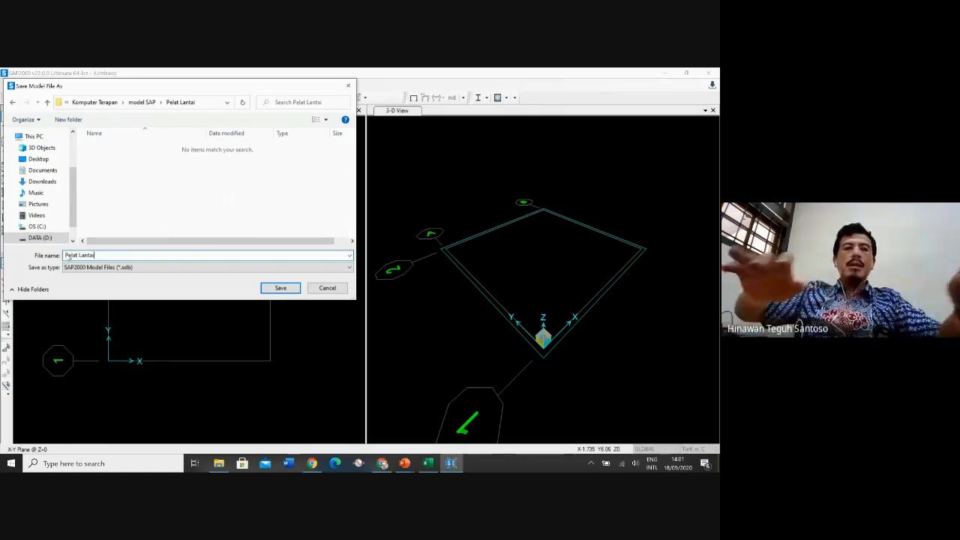
pyautogui.click(288, 291)
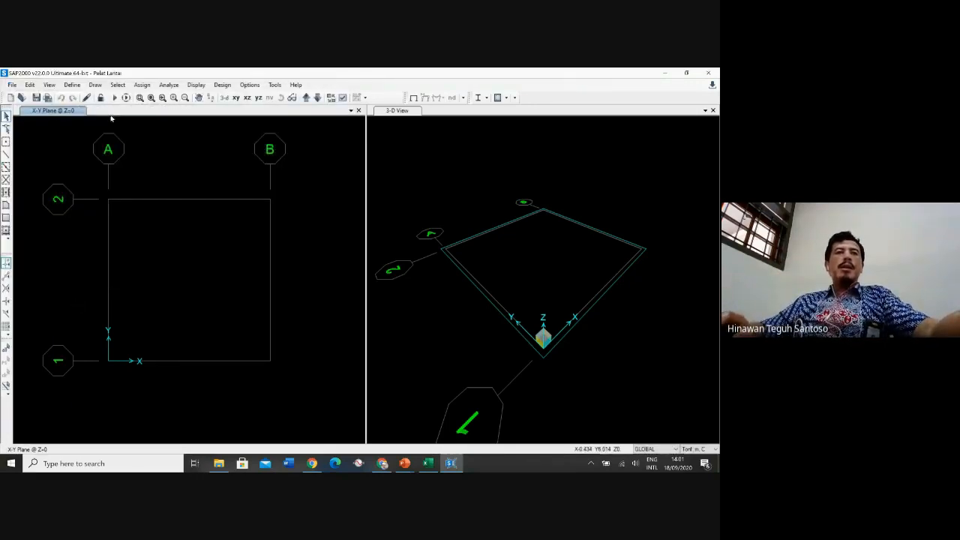
# Add a new Concrete material with region New Zealand, standard NZS 3101:2006 and grade fc 25MPa
pyautogui.click(76, 86)
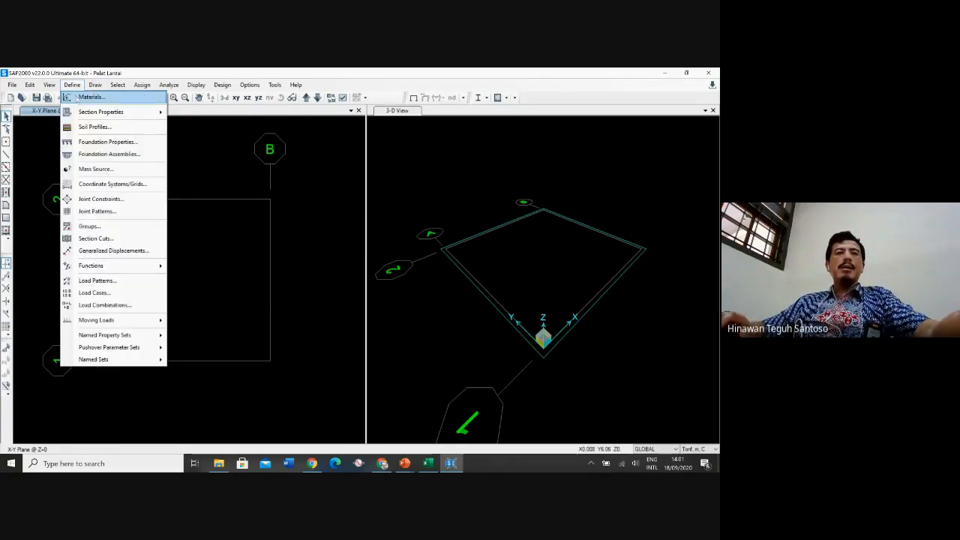
pyautogui.click(75, 98)
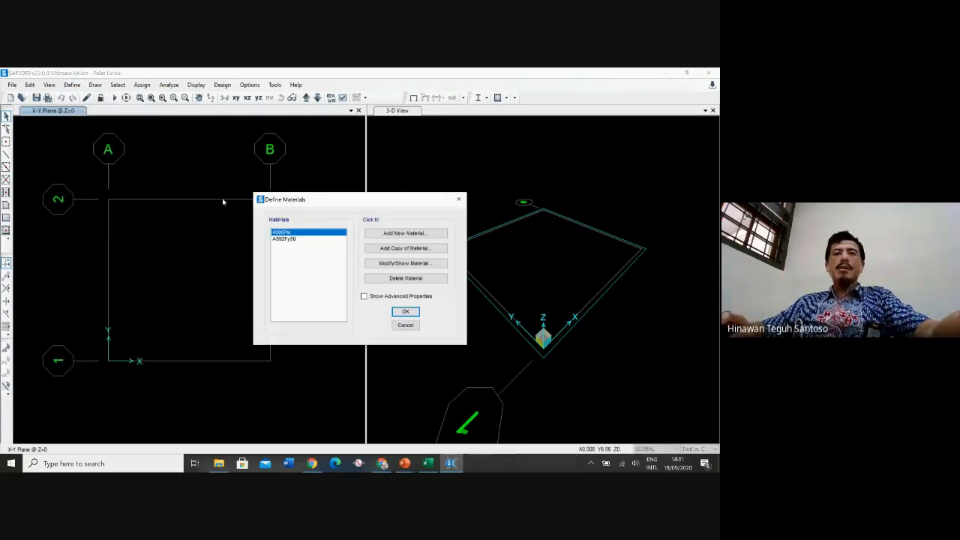
pyautogui.click(413, 239)
pyautogui.click(385, 247)
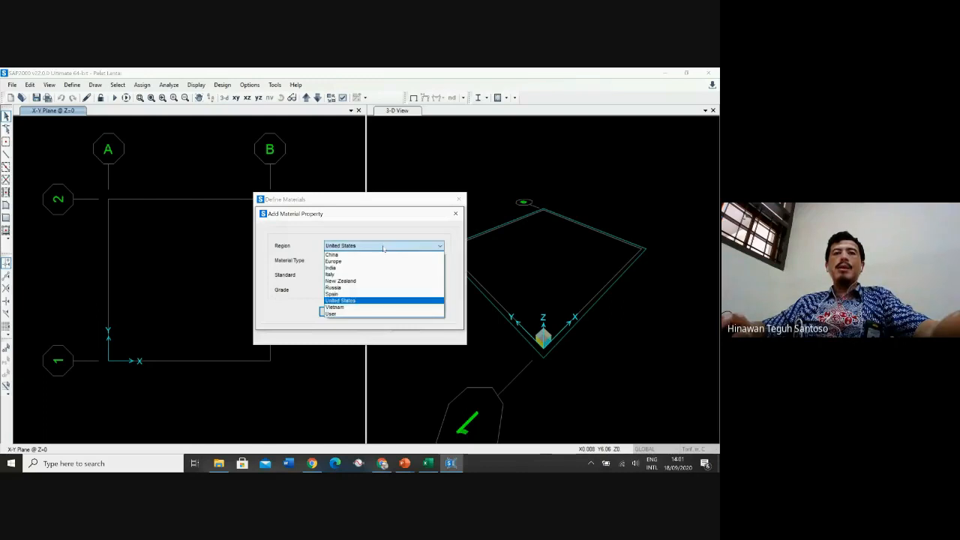
pyautogui.click(355, 283)
pyautogui.click(353, 260)
pyautogui.click(348, 277)
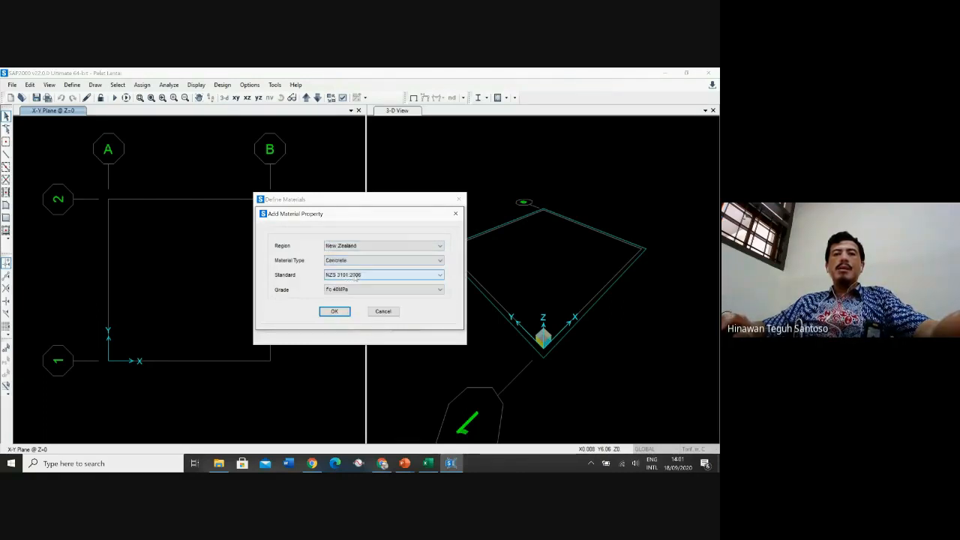
pyautogui.click(352, 290)
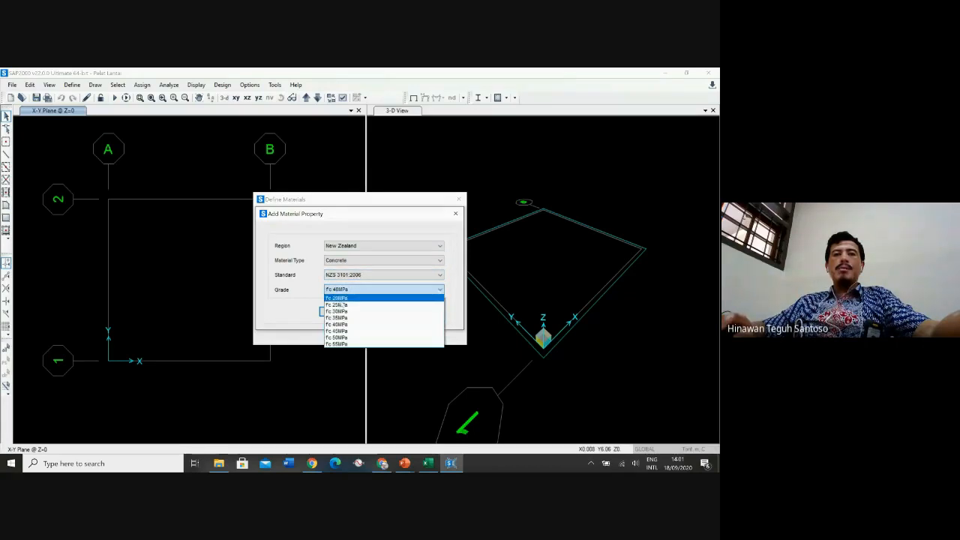
pyautogui.click(339, 304)
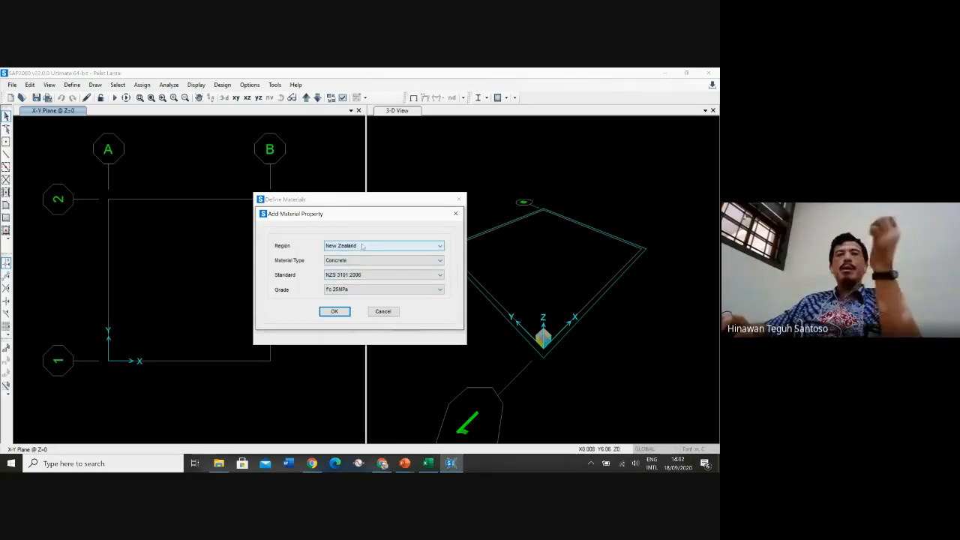
pyautogui.click(335, 310)
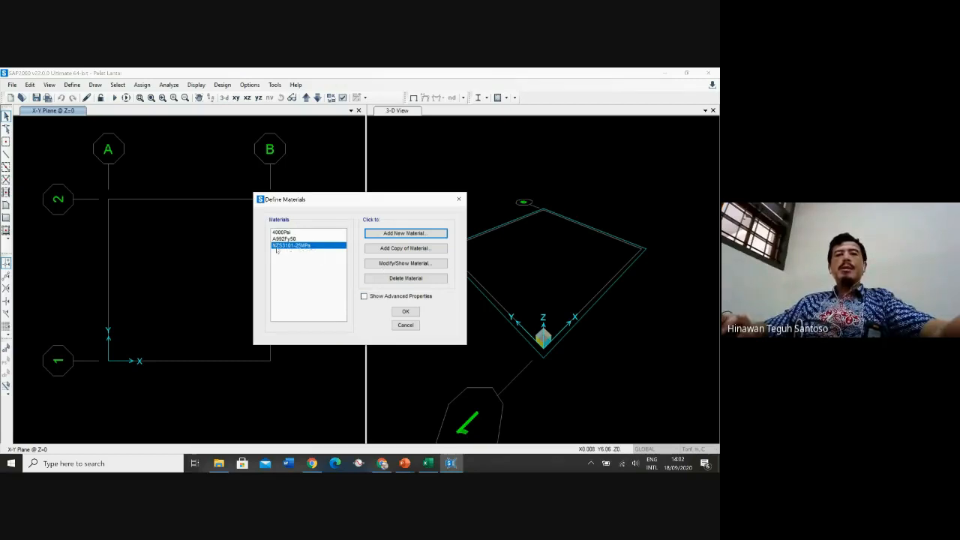
# Rename the new concrete material to Beton 25MPa and close the materials definition
pyautogui.click(394, 263)
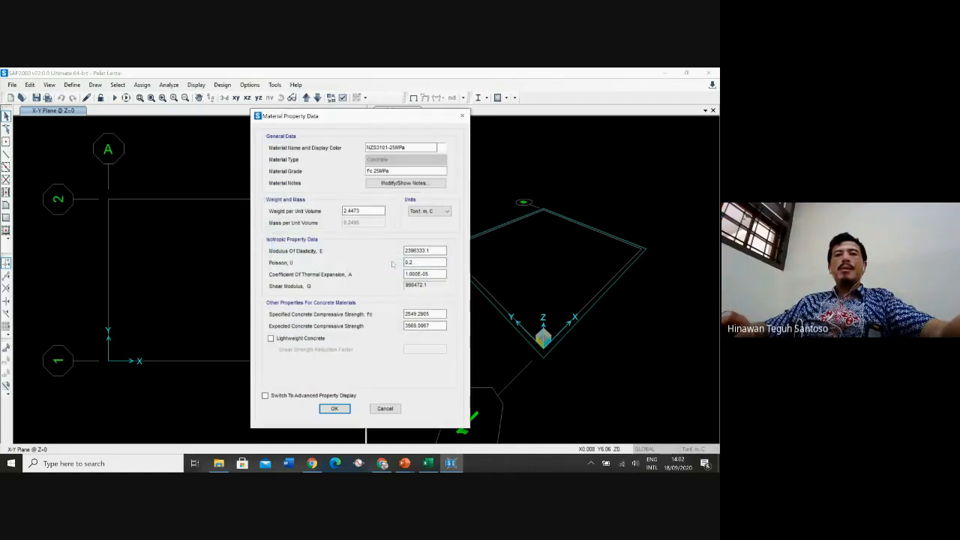
pyautogui.moveTo(389, 148); pyautogui.dragTo(356, 147)
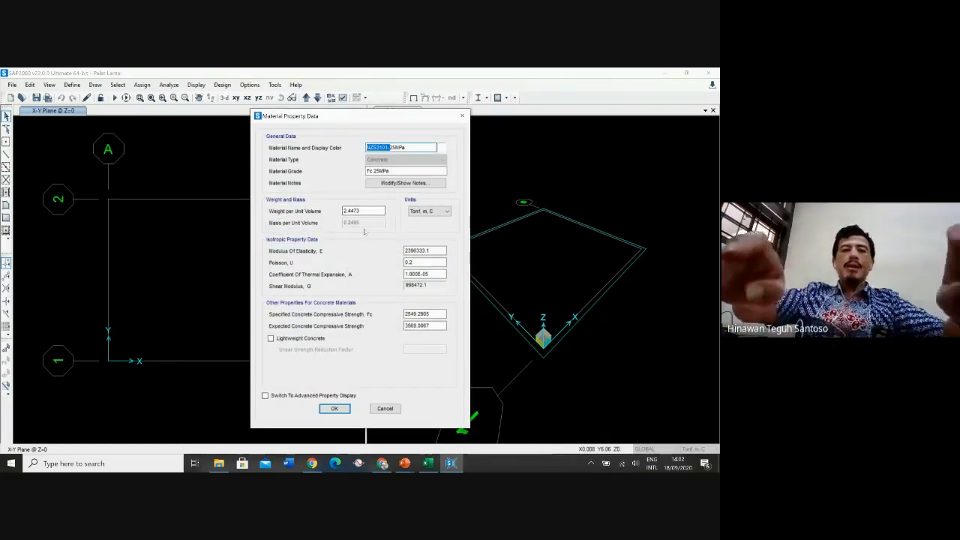
pyautogui.write('Beton')
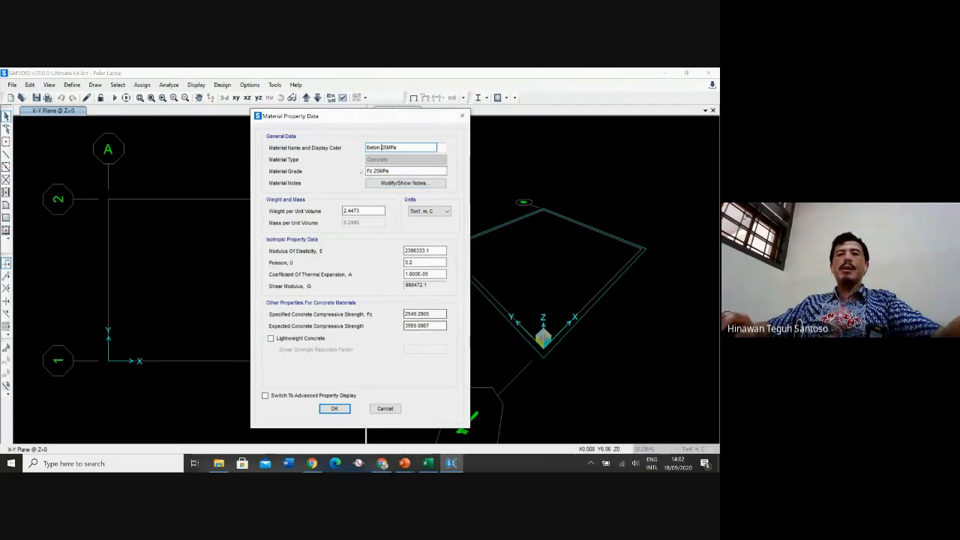
pyautogui.click(334, 408)
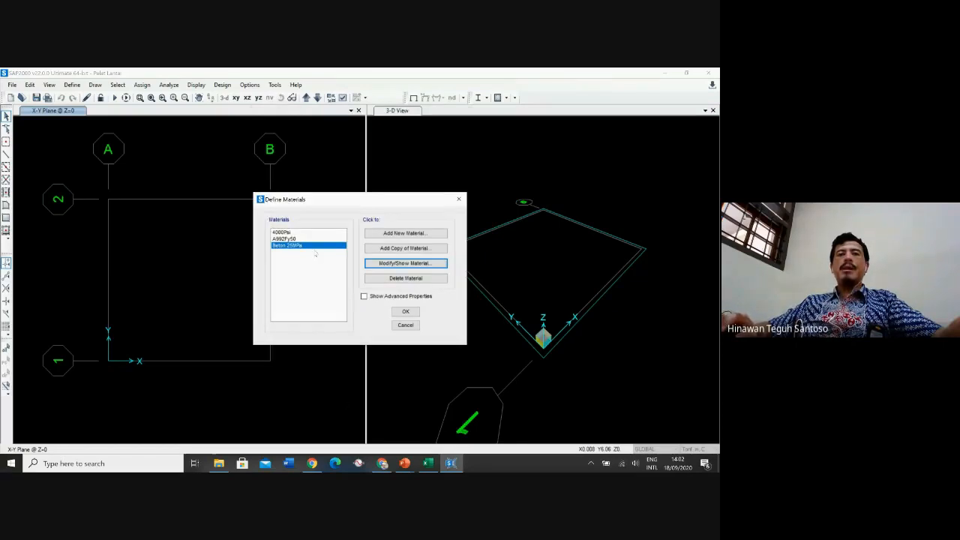
pyautogui.click(406, 311)
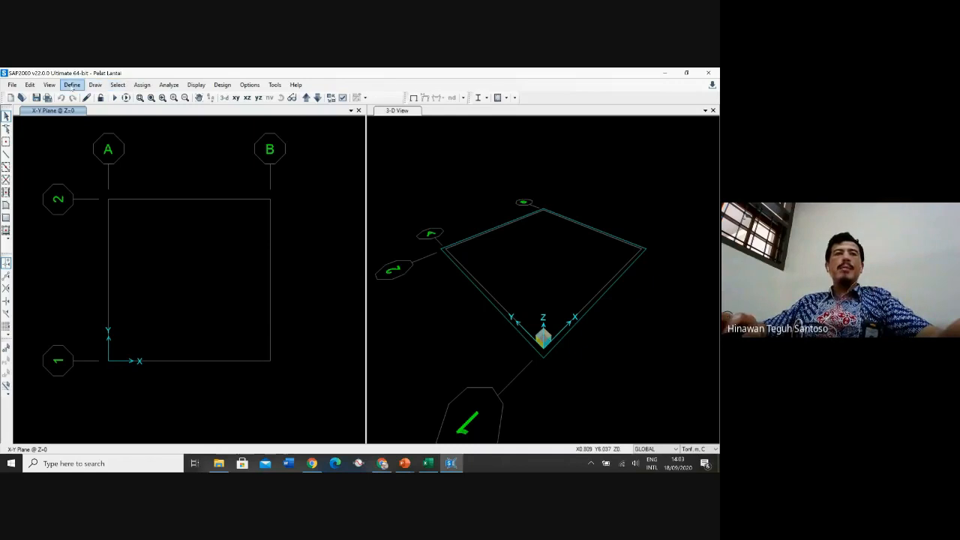
# Add a new Shell area section and name it PELAT20
pyautogui.click(72, 86)
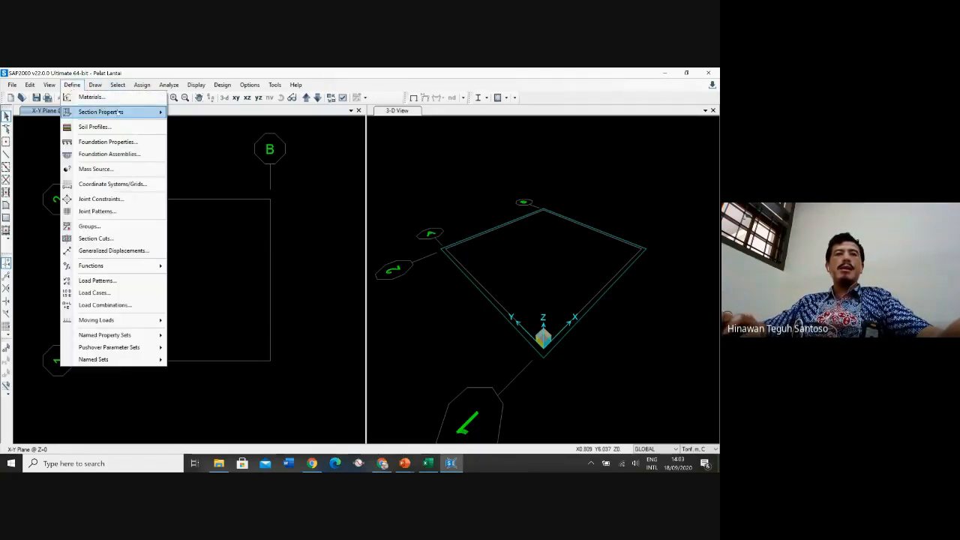
pyautogui.moveTo(113, 112)
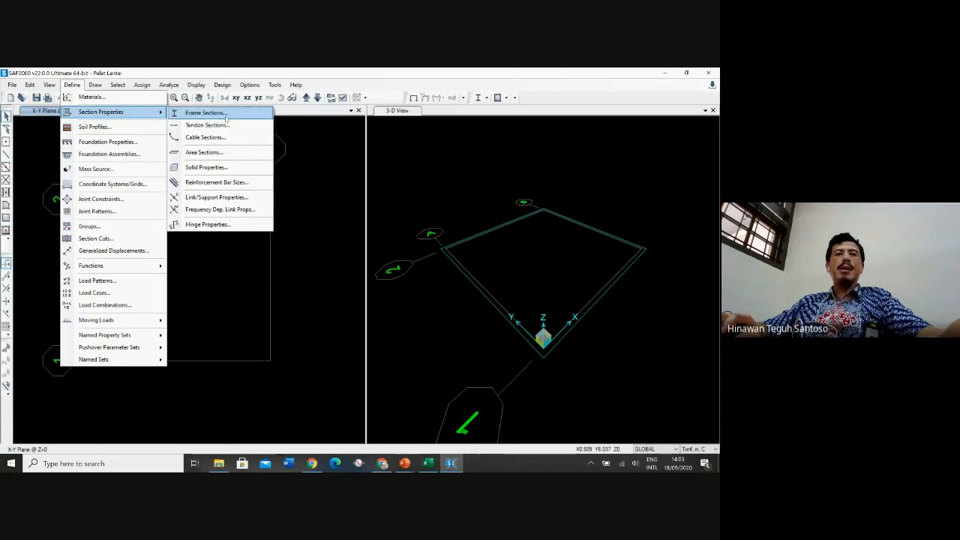
pyautogui.click(204, 152)
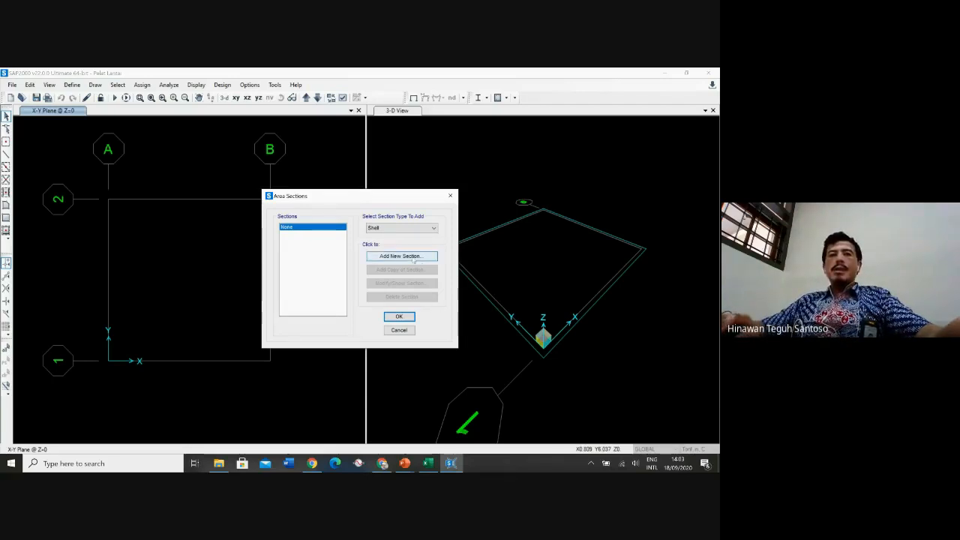
pyautogui.click(408, 228)
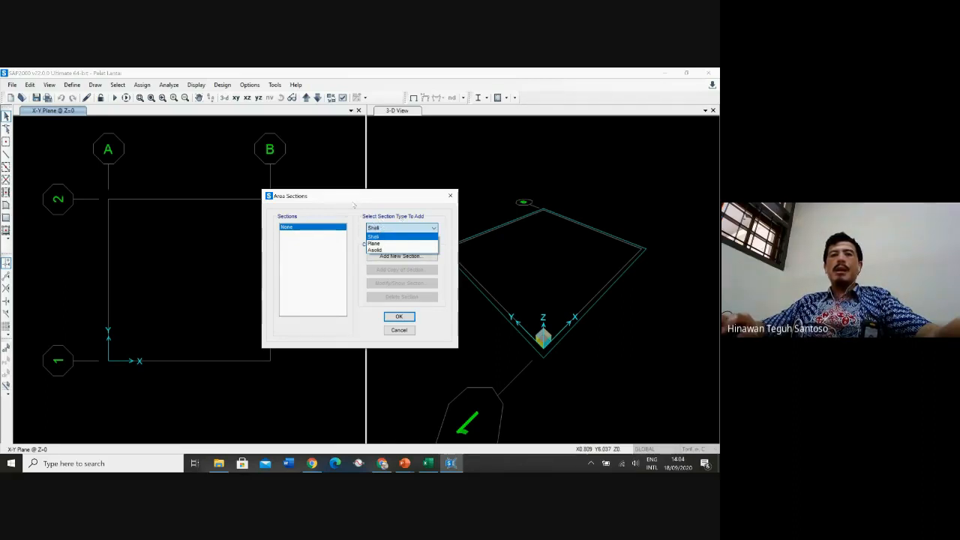
pyautogui.click(370, 218)
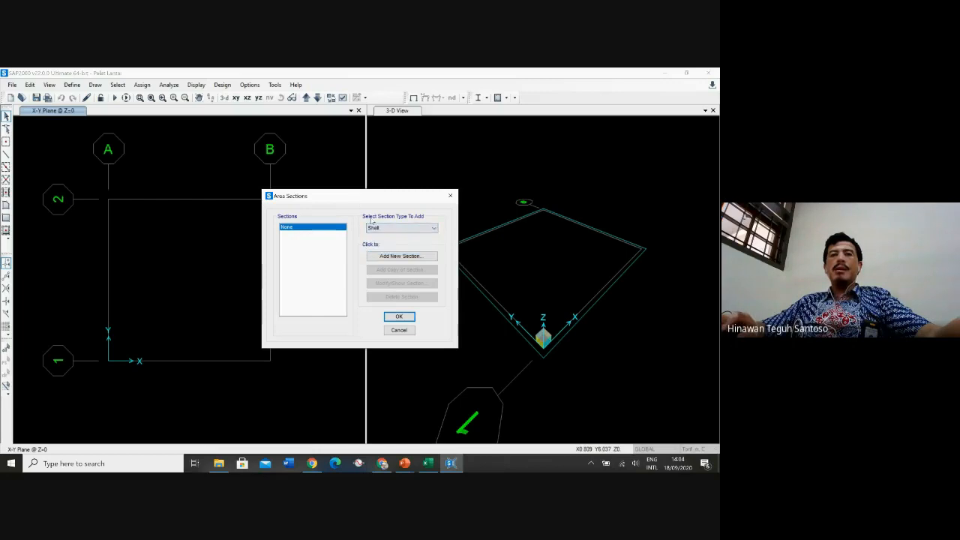
pyautogui.click(403, 256)
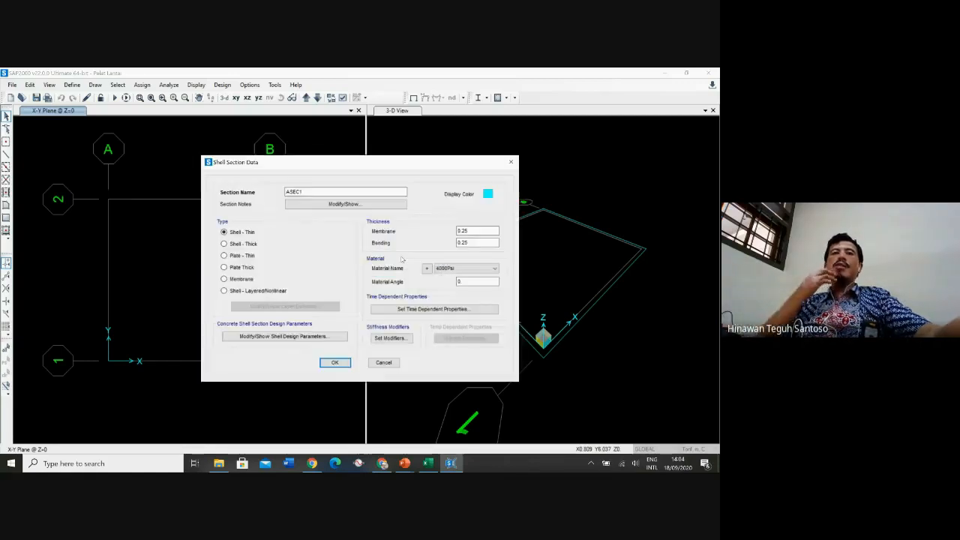
pyautogui.click(306, 194)
pyautogui.doubleClick(307, 194)
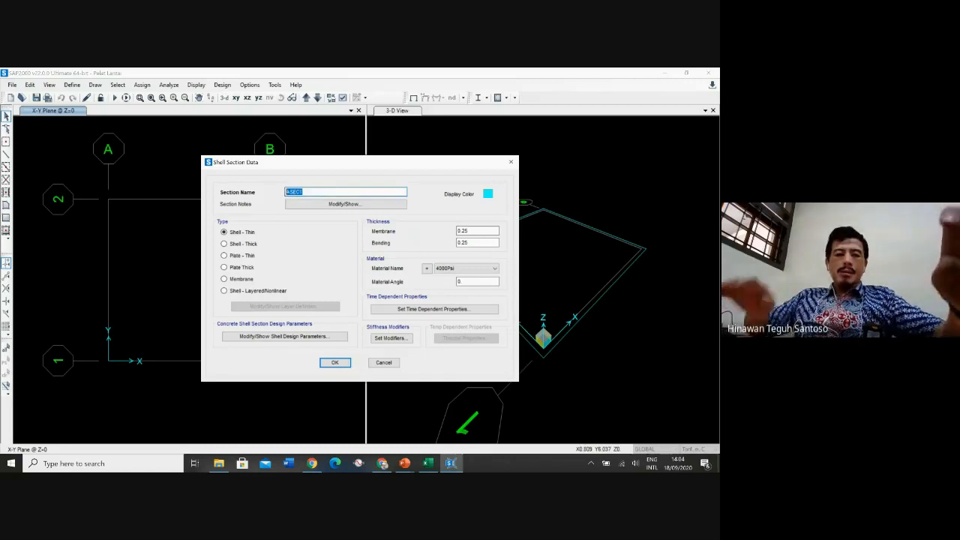
pyautogui.write('pela')
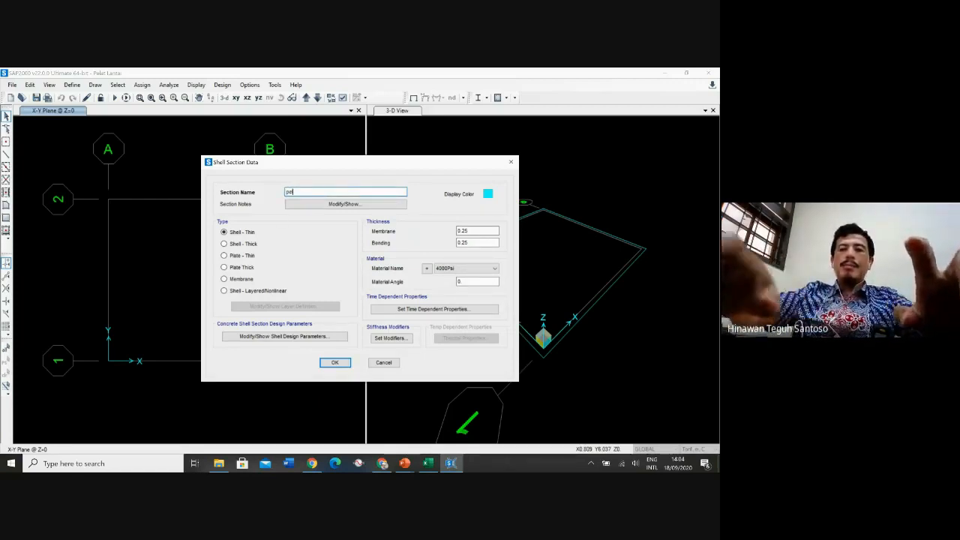
pyautogui.write('t')
pyautogui.press('BackSpace')
pyautogui.press('BackSpace')
pyautogui.press('BackSpace')
pyautogui.press('BackSpace')
pyautogui.press('BackSpace')
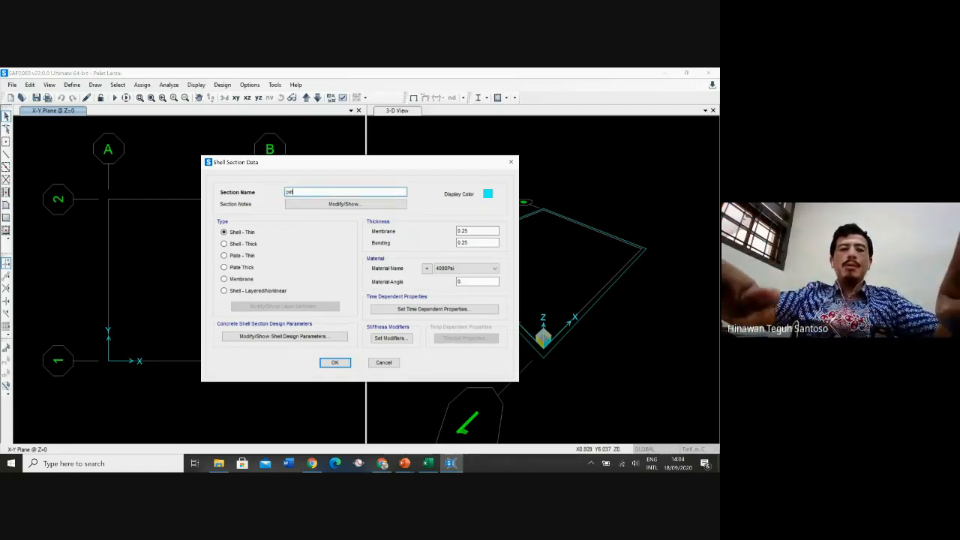
pyautogui.write('PELAT20')
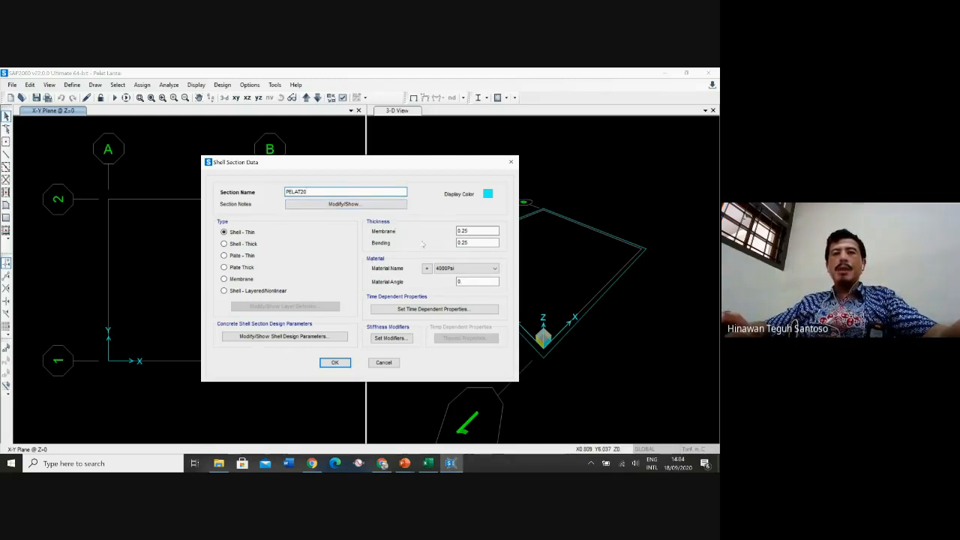
# Set the section's membrane and bending thickness to 0.2 and its material to Beton 25MPa
pyautogui.click(473, 231)
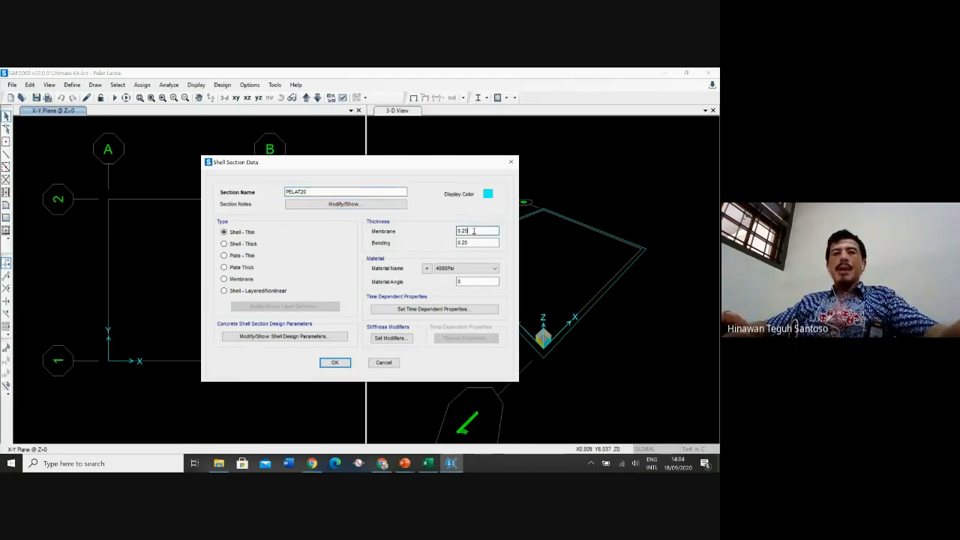
pyautogui.press('BackSpace')
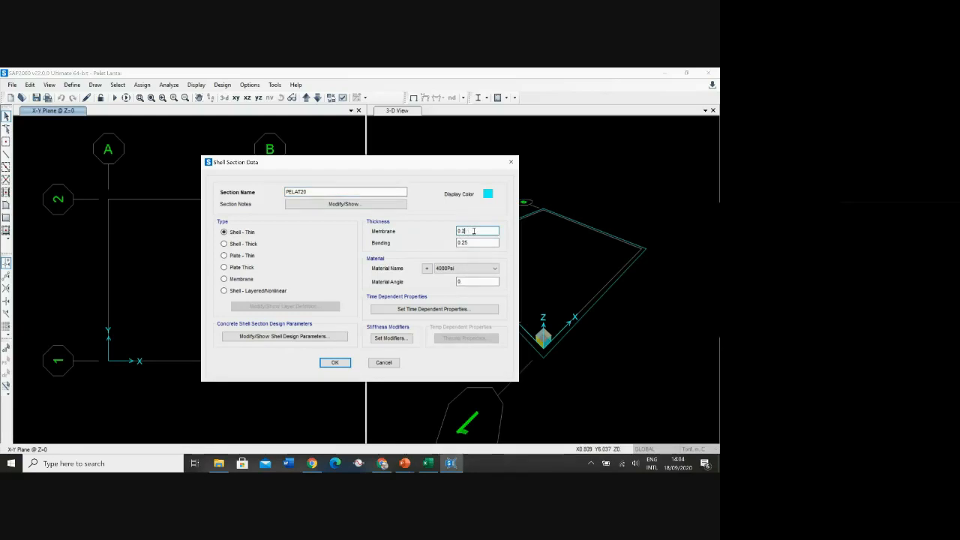
pyautogui.click(475, 242)
pyautogui.press('BackSpace')
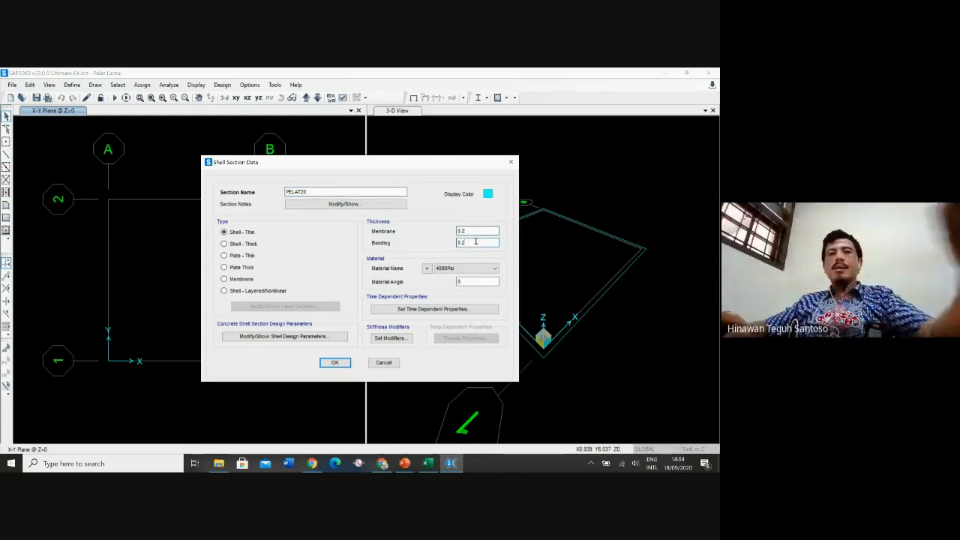
pyautogui.click(476, 231)
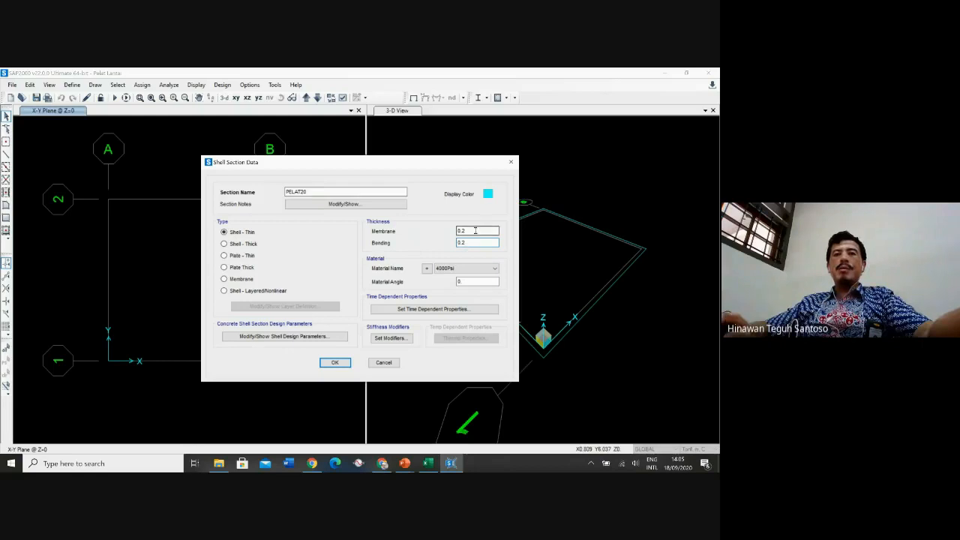
pyautogui.click(472, 242)
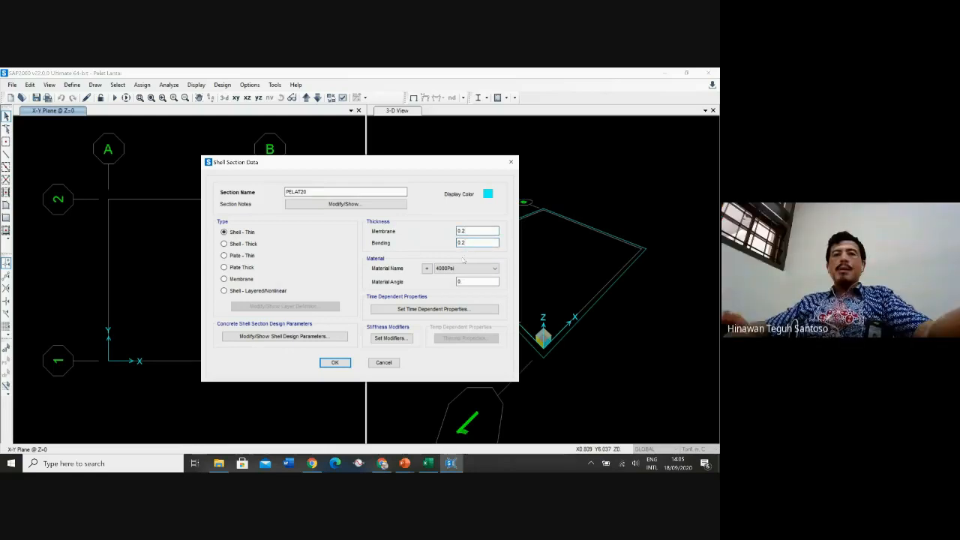
pyautogui.click(459, 269)
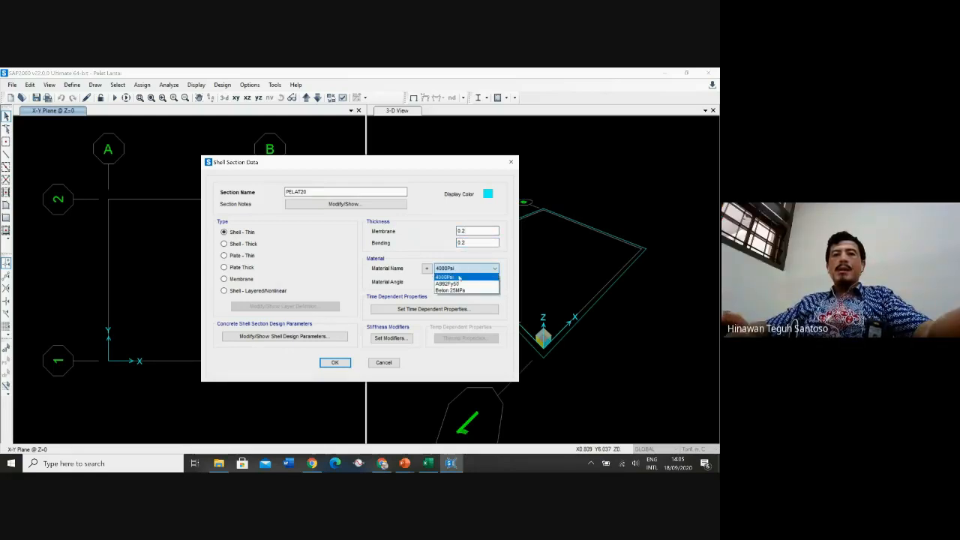
pyautogui.click(462, 292)
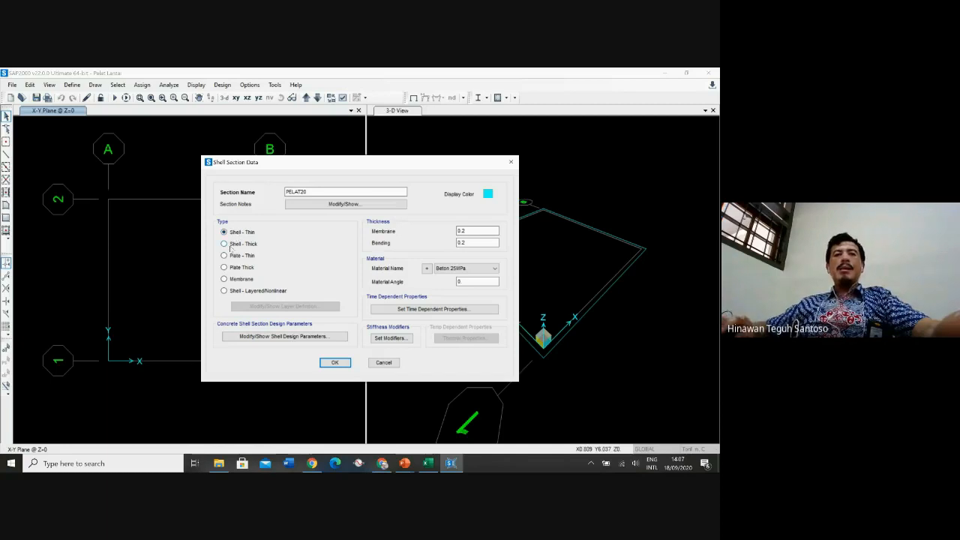
# Set the section type to Shell - Thick and confirm the area section definitions
pyautogui.click(227, 255)
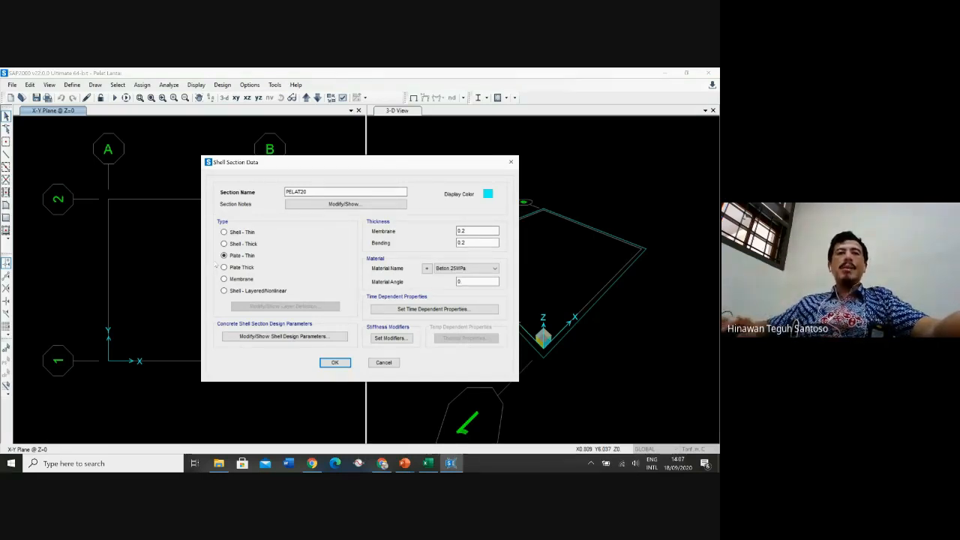
pyautogui.click(232, 279)
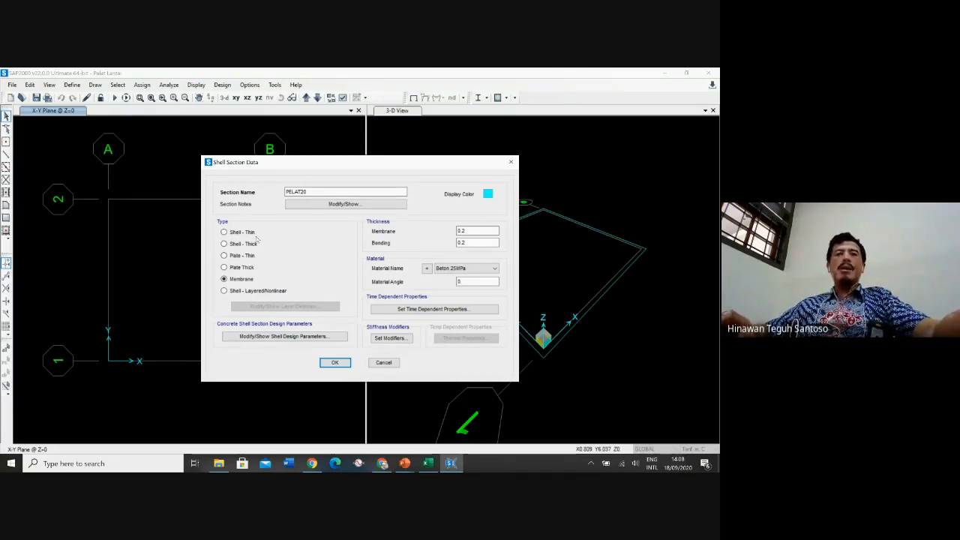
pyautogui.click(243, 256)
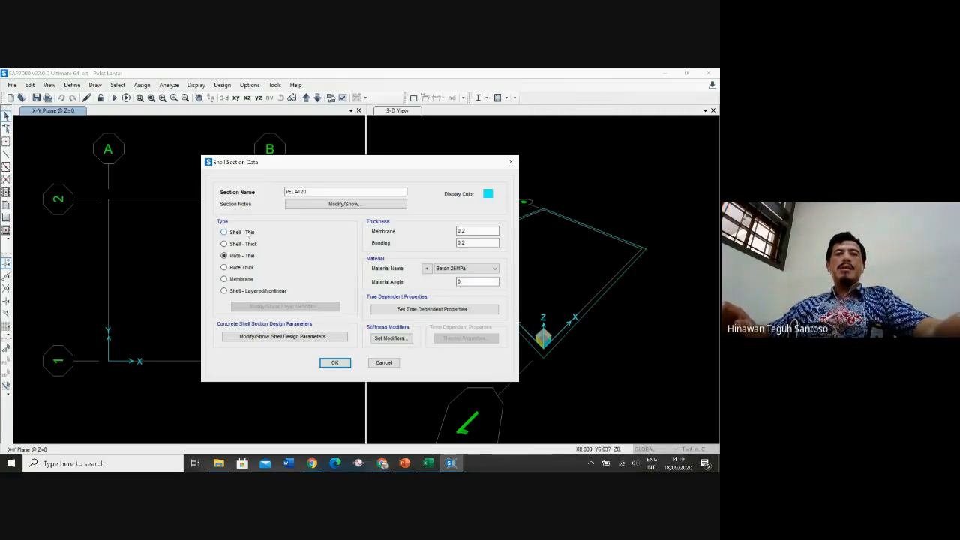
pyautogui.click(248, 234)
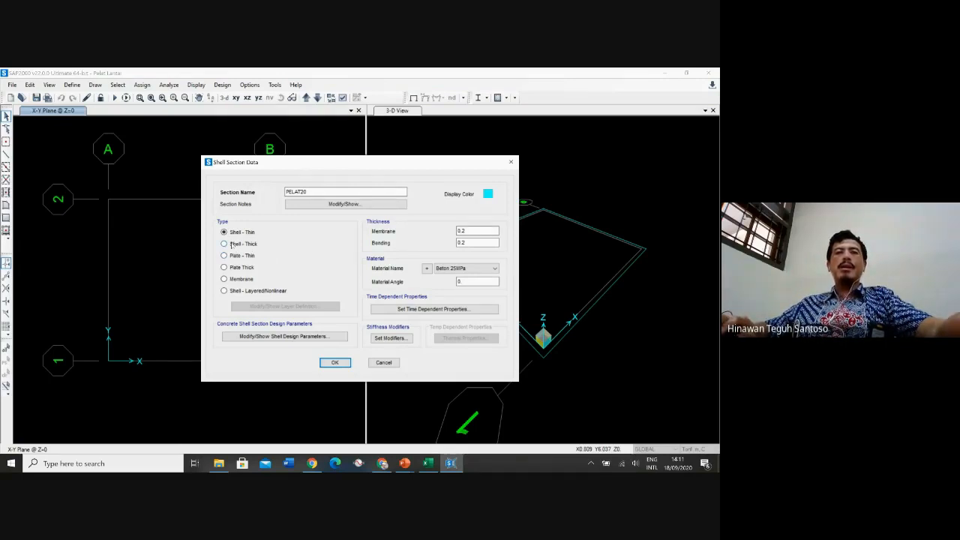
pyautogui.click(231, 245)
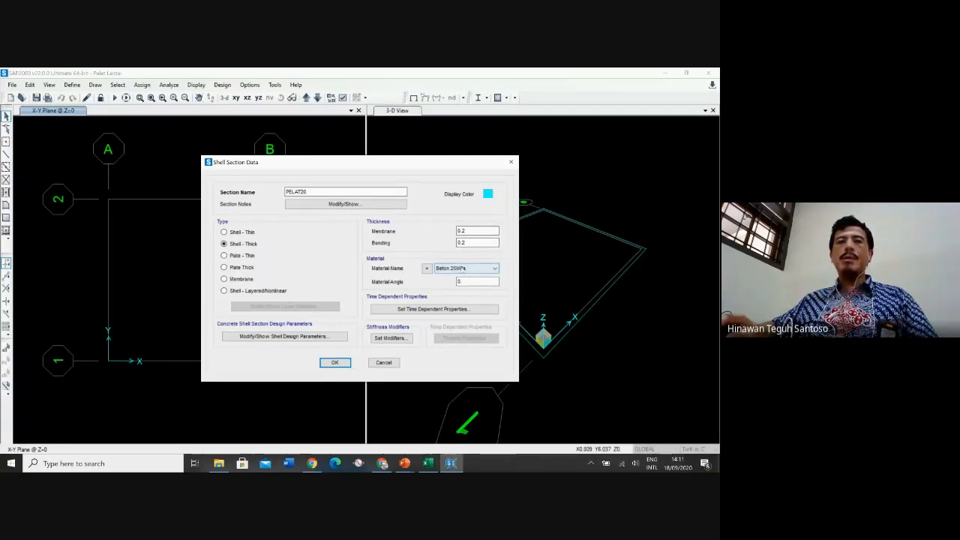
pyautogui.click(333, 363)
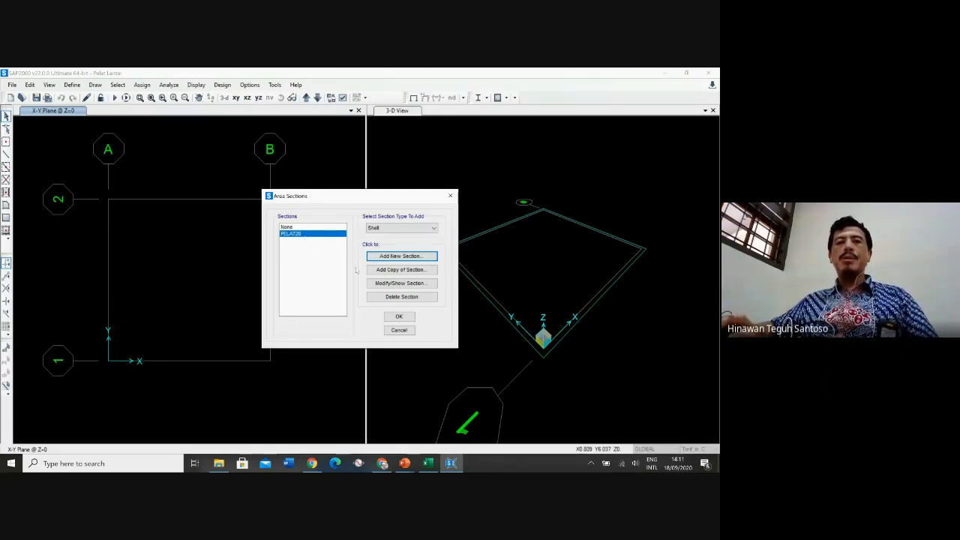
pyautogui.click(398, 317)
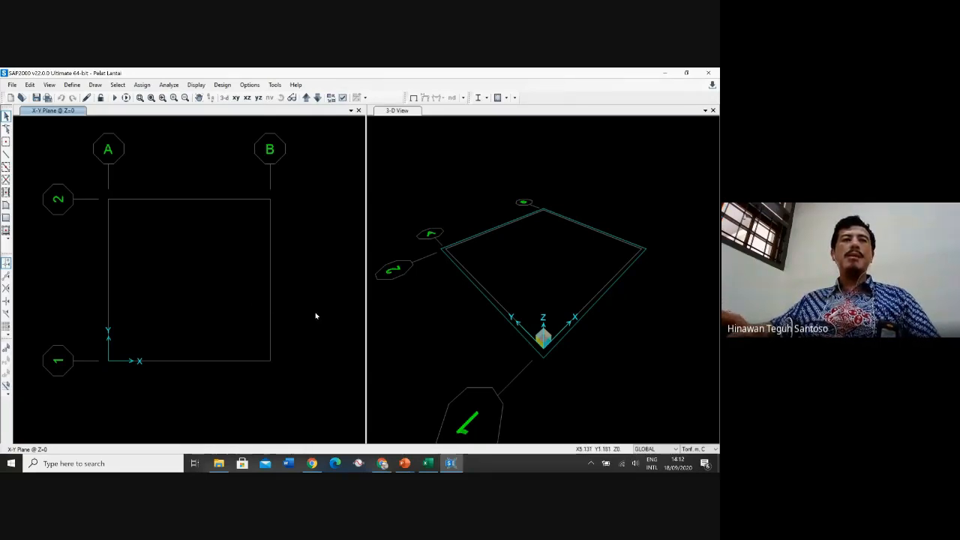
# Draw a rectangular PELAT20 area from grid point A-2 to grid point B-1, then undo it
pyautogui.click(95, 85)
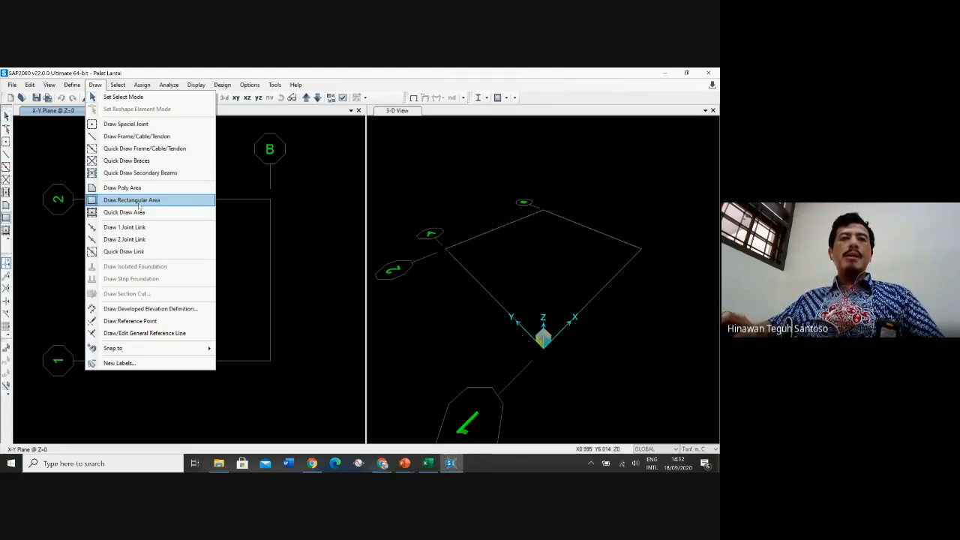
pyautogui.click(138, 201)
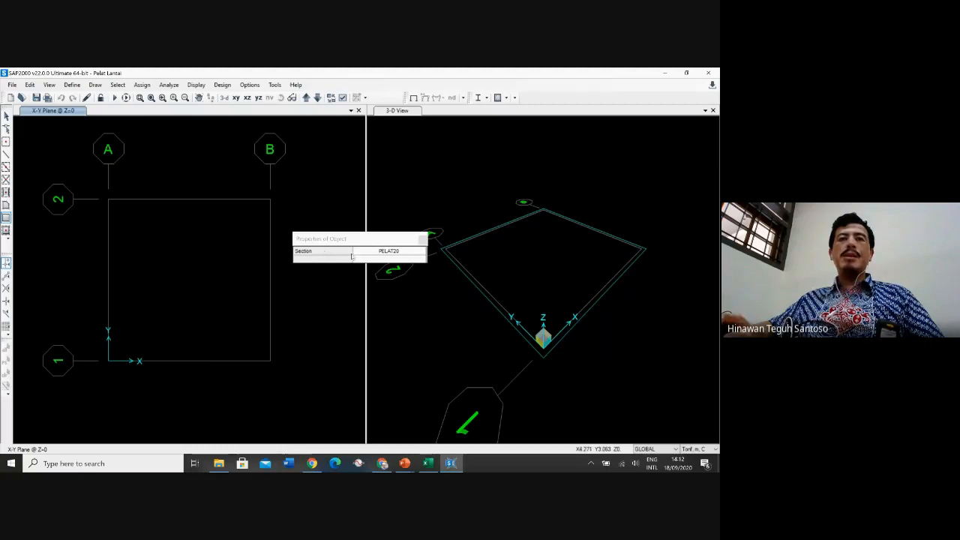
pyautogui.click(409, 254)
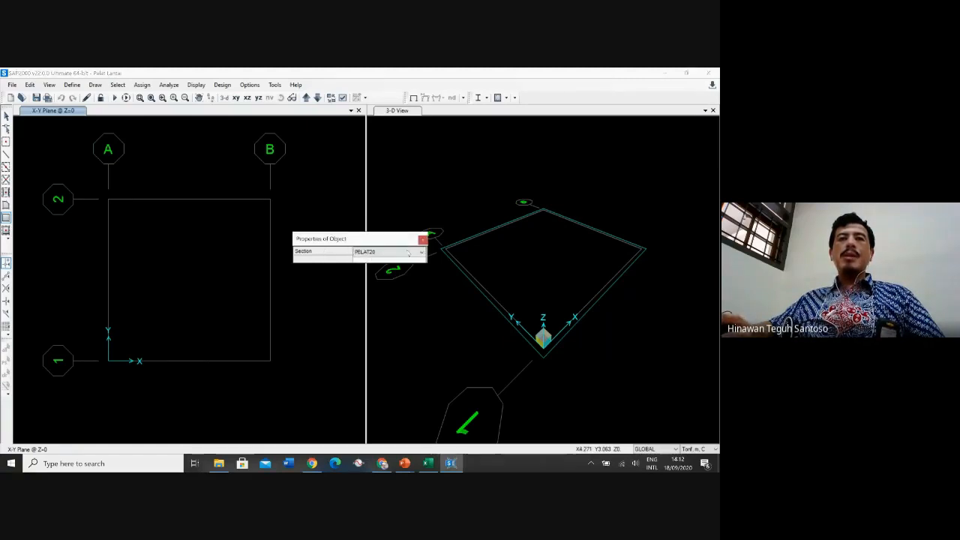
pyautogui.click(409, 253)
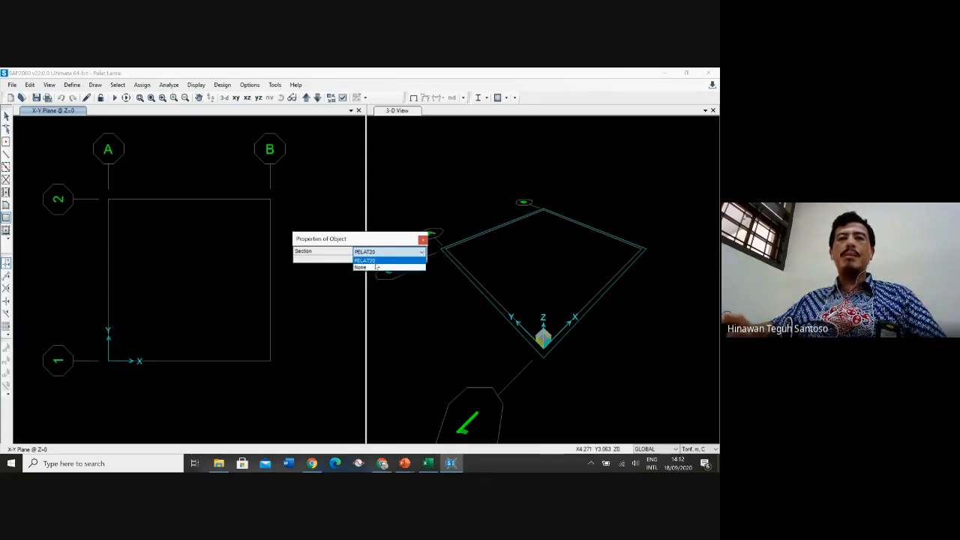
pyautogui.click(375, 263)
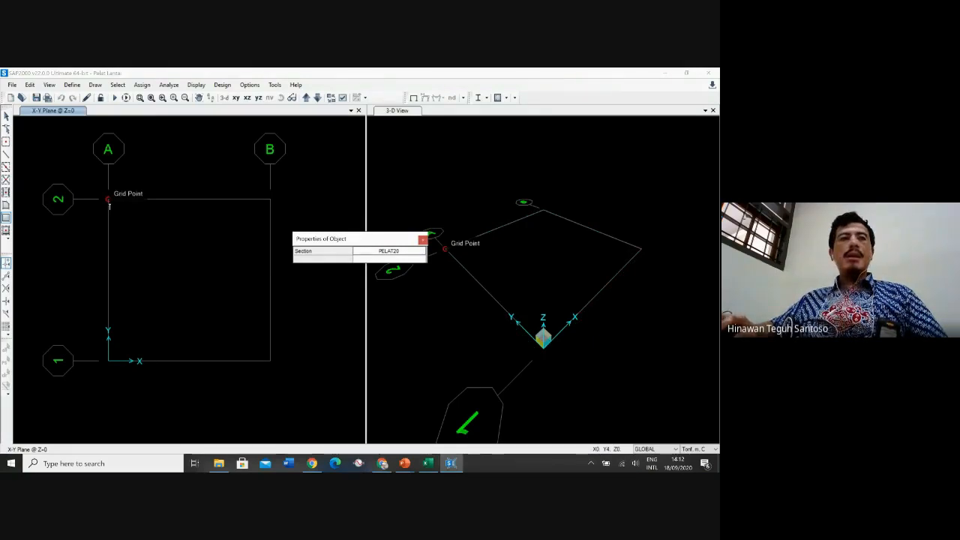
pyautogui.click(109, 200)
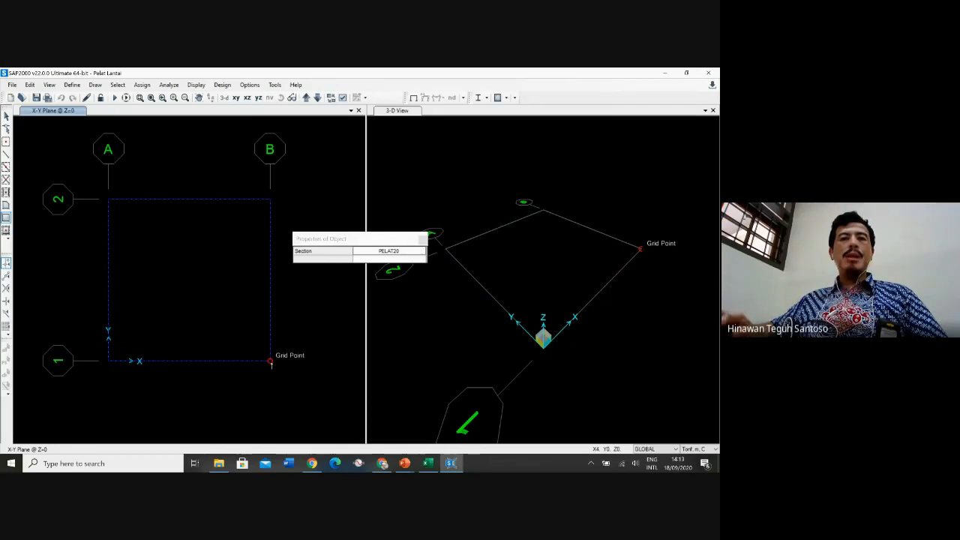
pyautogui.click(271, 364)
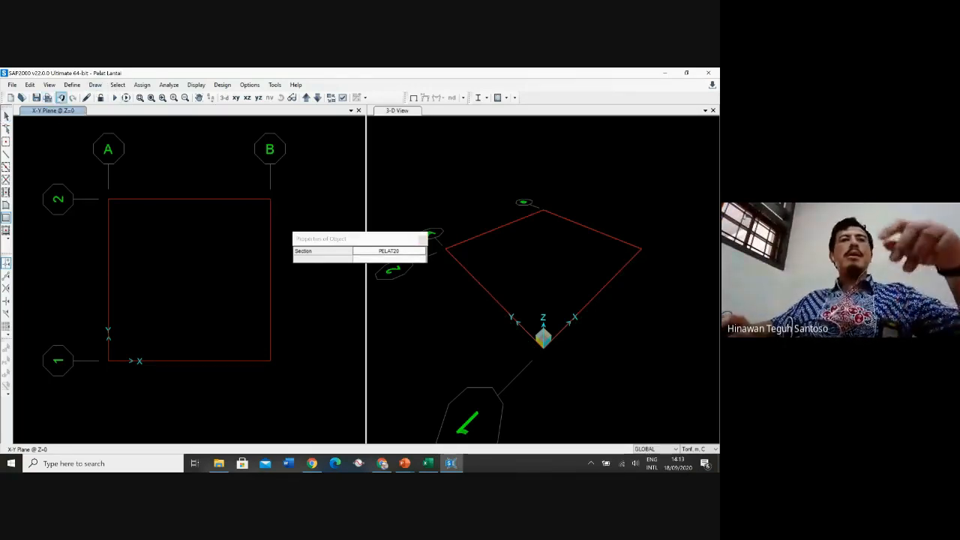
pyautogui.click(60, 98)
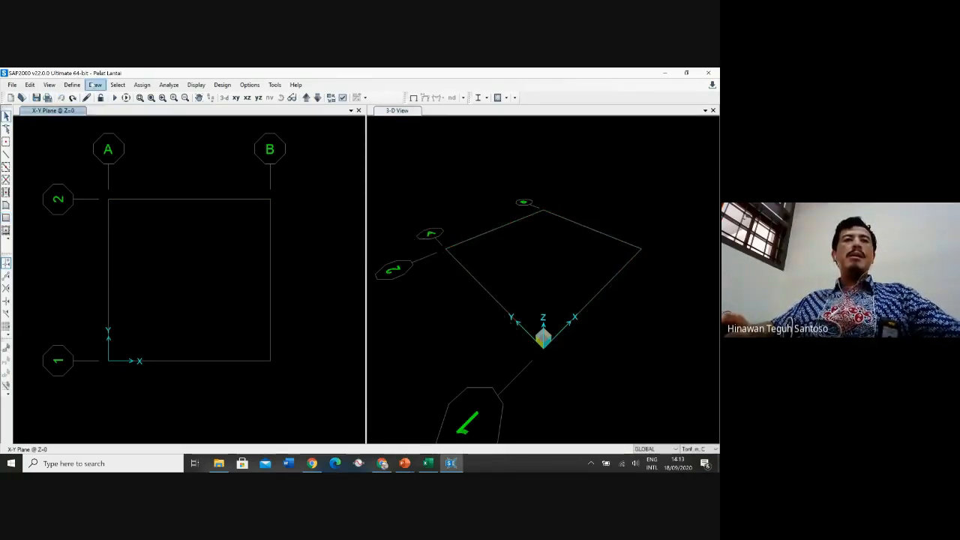
# Draw a rectangular PELAT20 area from grid point A-2 to grid point B-1
pyautogui.click(96, 85)
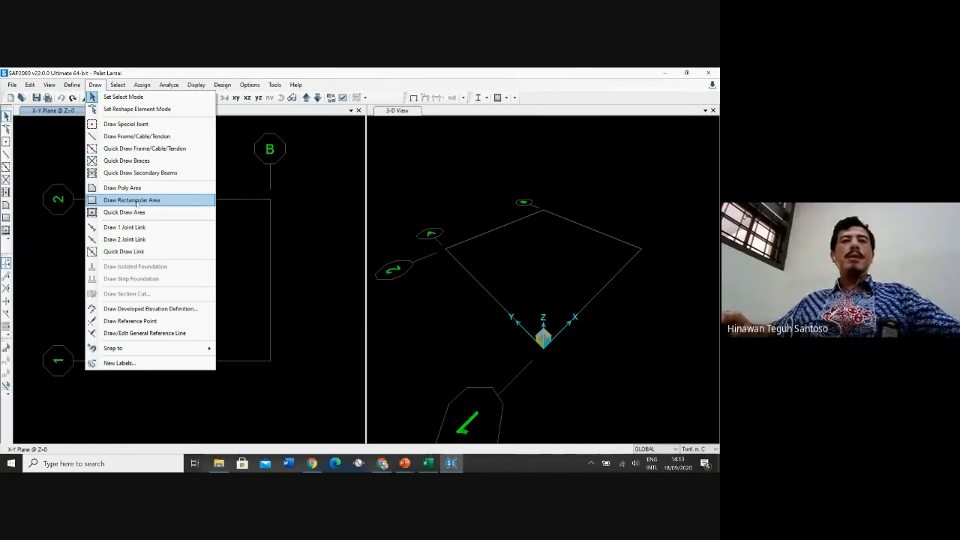
pyautogui.click(136, 201)
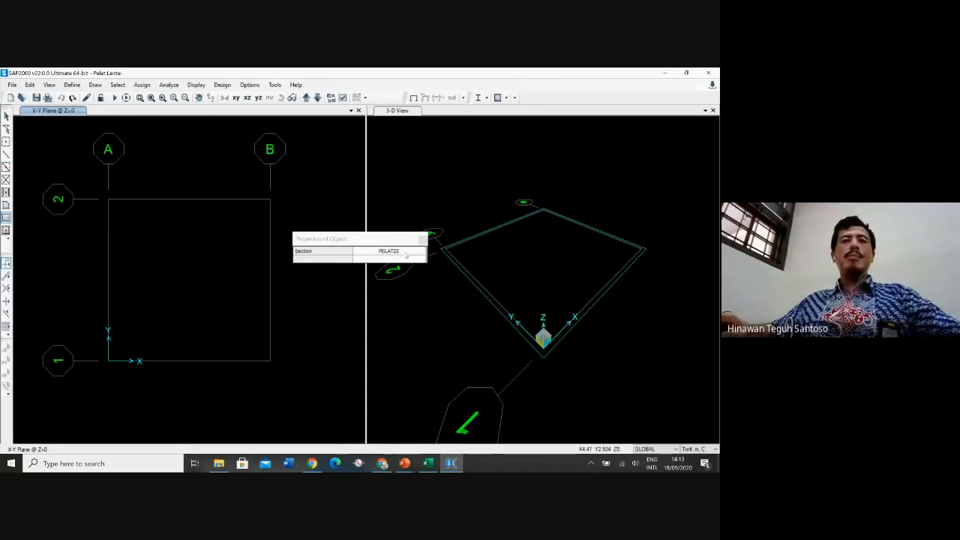
pyautogui.click(406, 254)
pyautogui.click(404, 254)
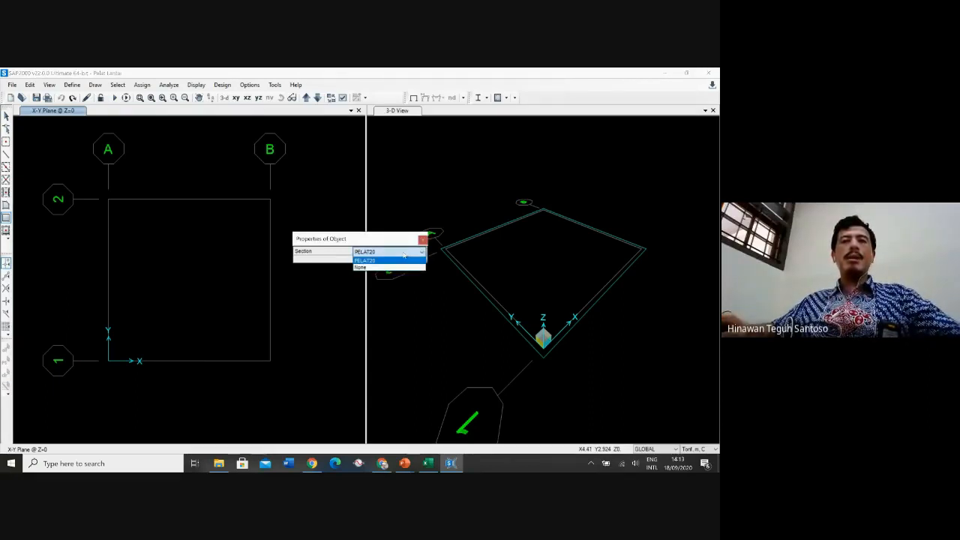
pyautogui.click(384, 261)
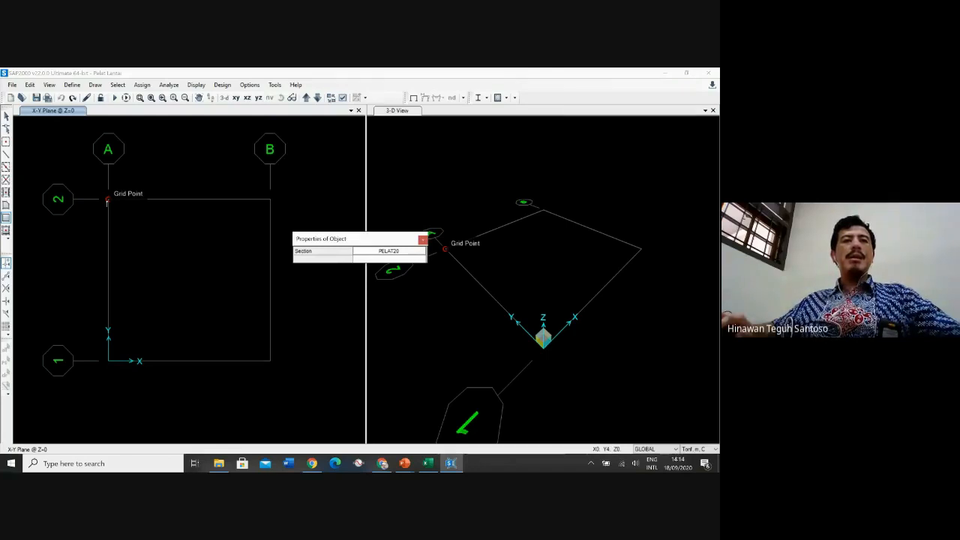
pyautogui.click(108, 200)
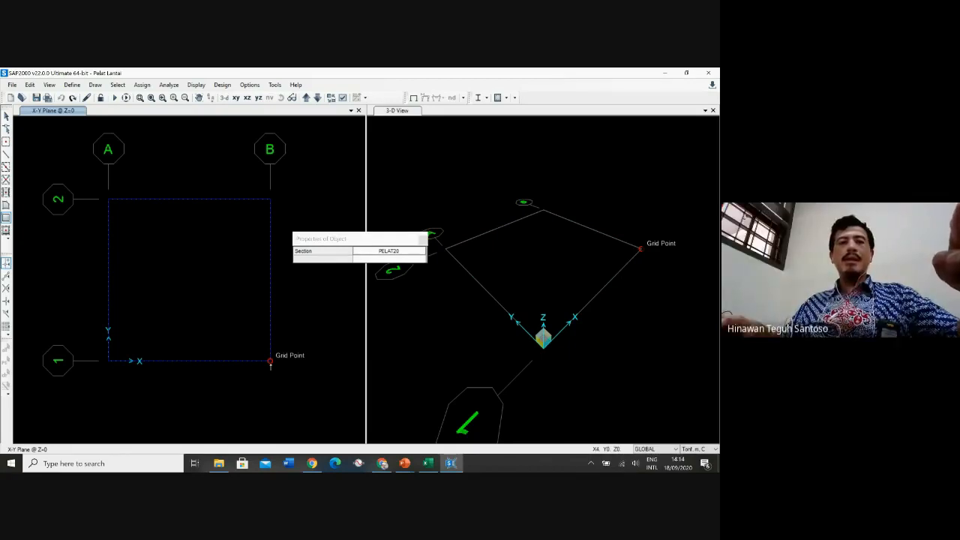
pyautogui.press('Return')
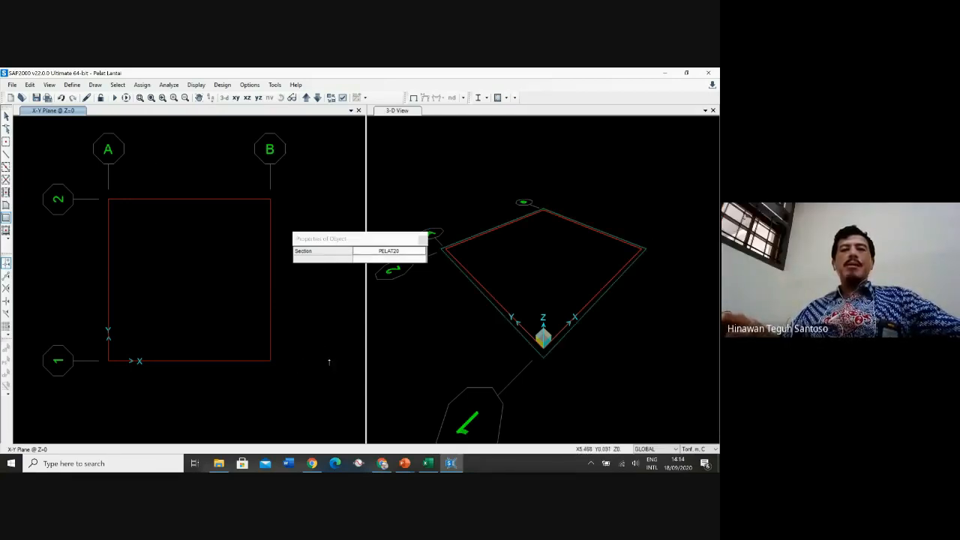
pyautogui.press('Escape')
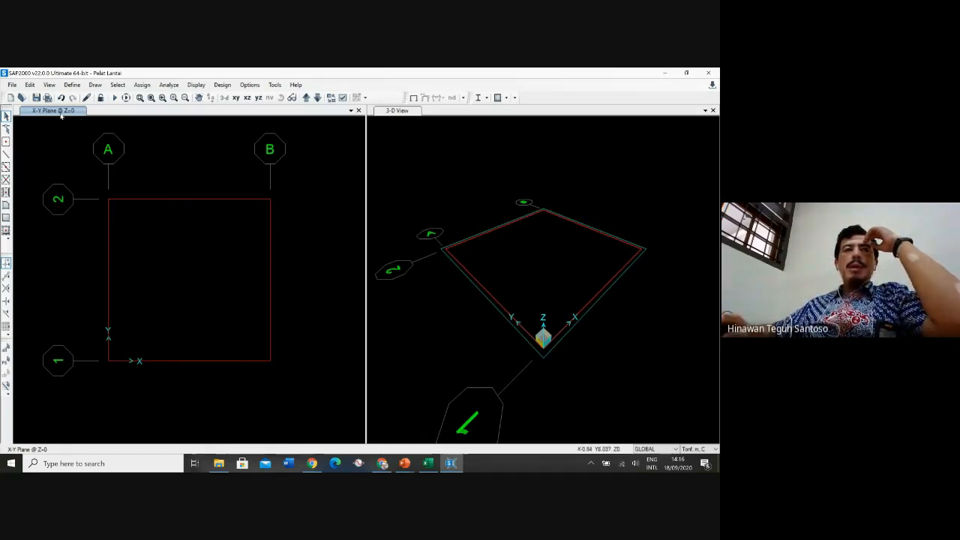
# Select the slab's four corner joints in the 3-D view and assign them pinned restraints (Translation 1, 2 and 3)
pyautogui.click(398, 111)
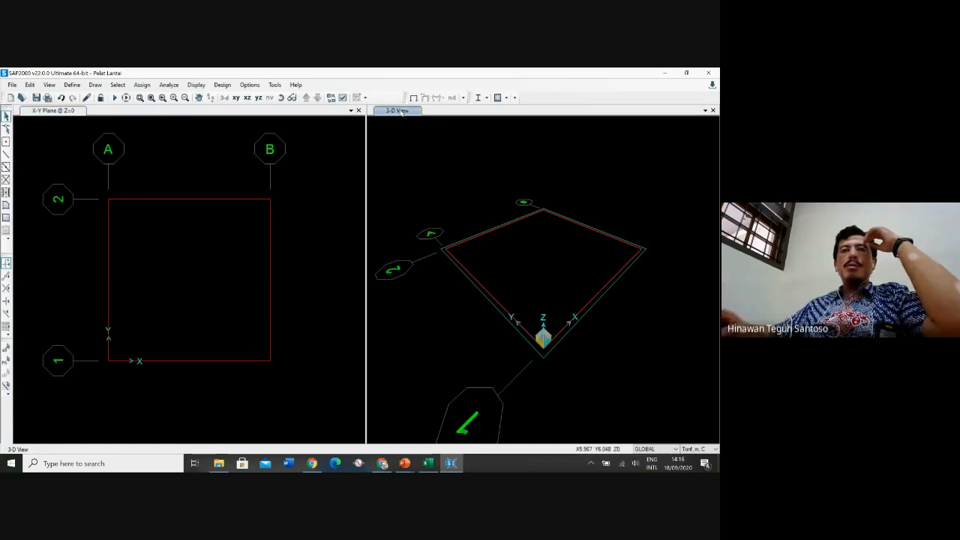
pyautogui.click(445, 255)
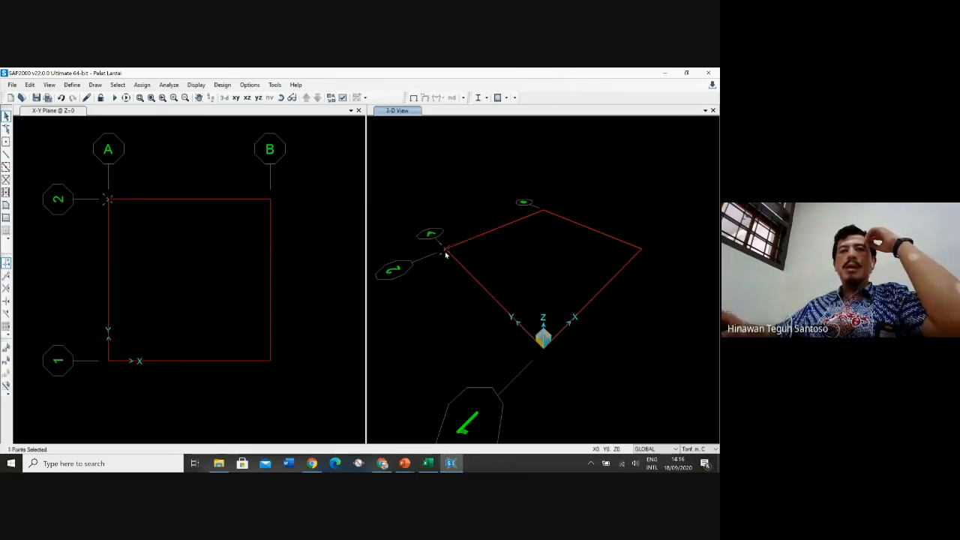
pyautogui.click(541, 212)
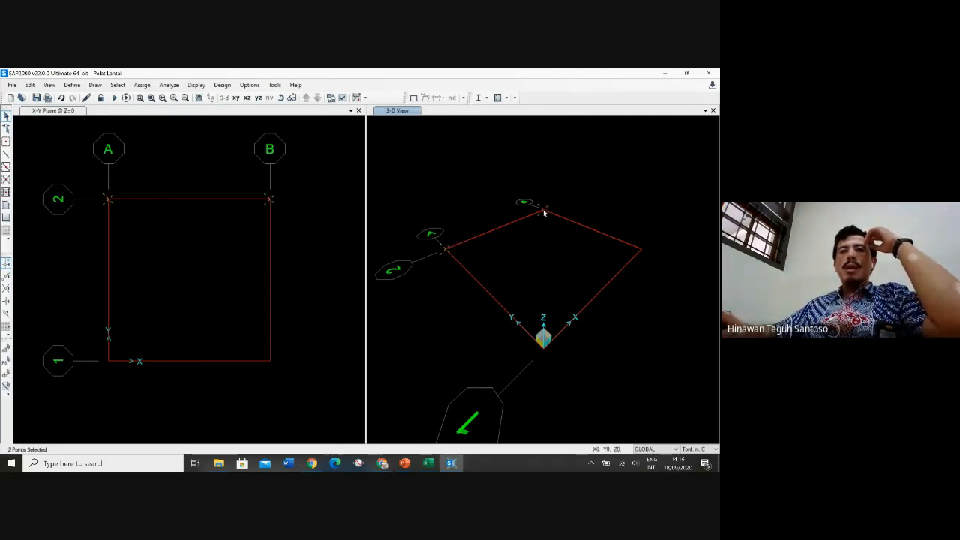
pyautogui.click(639, 248)
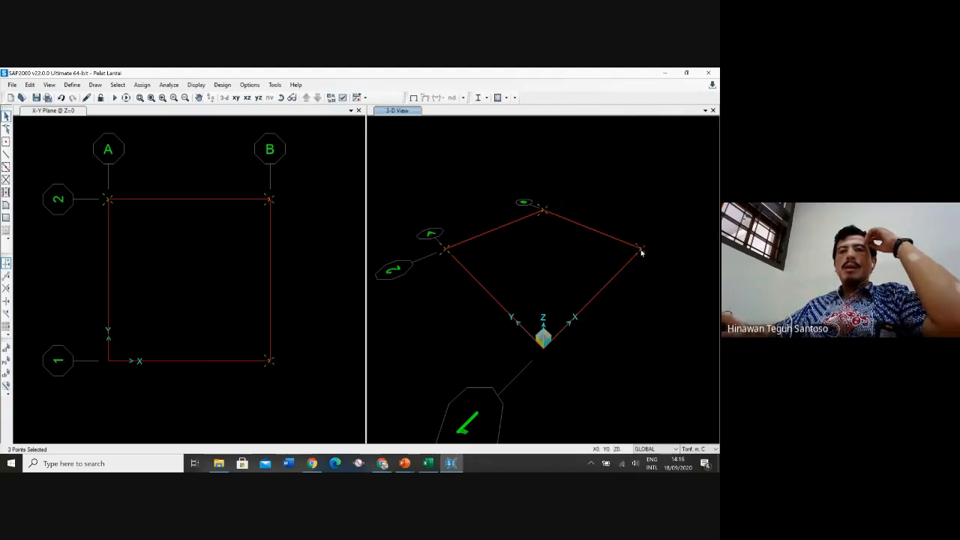
pyautogui.click(547, 353)
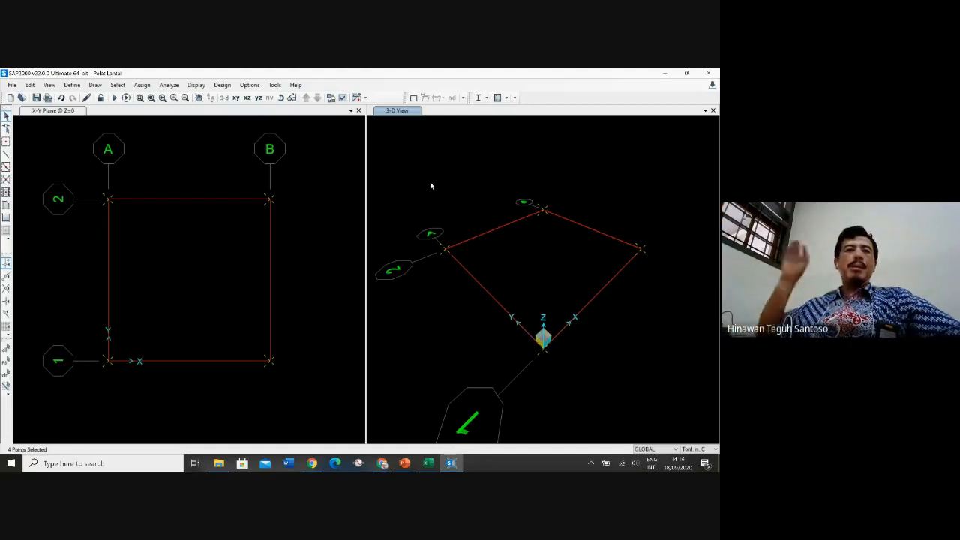
pyautogui.click(142, 85)
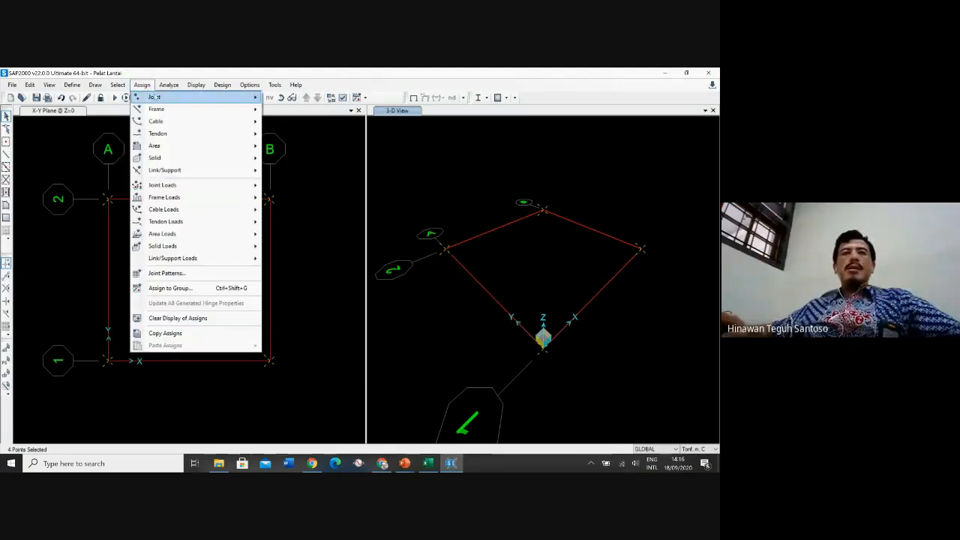
pyautogui.moveTo(154, 98)
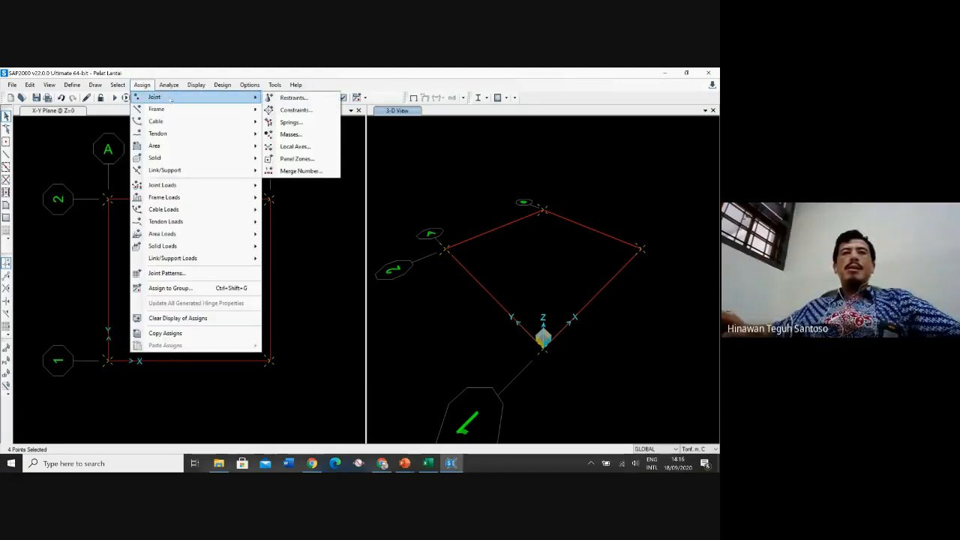
pyautogui.click(303, 100)
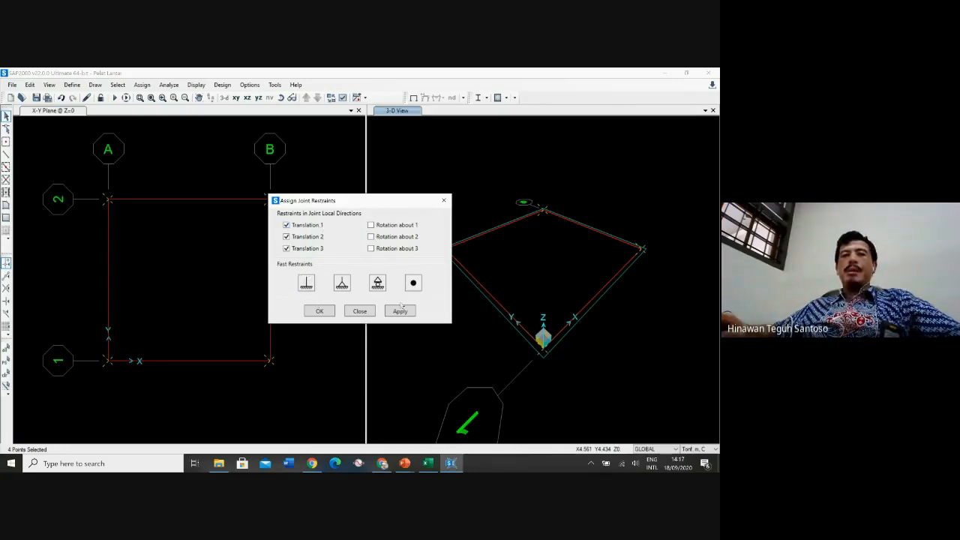
pyautogui.click(305, 284)
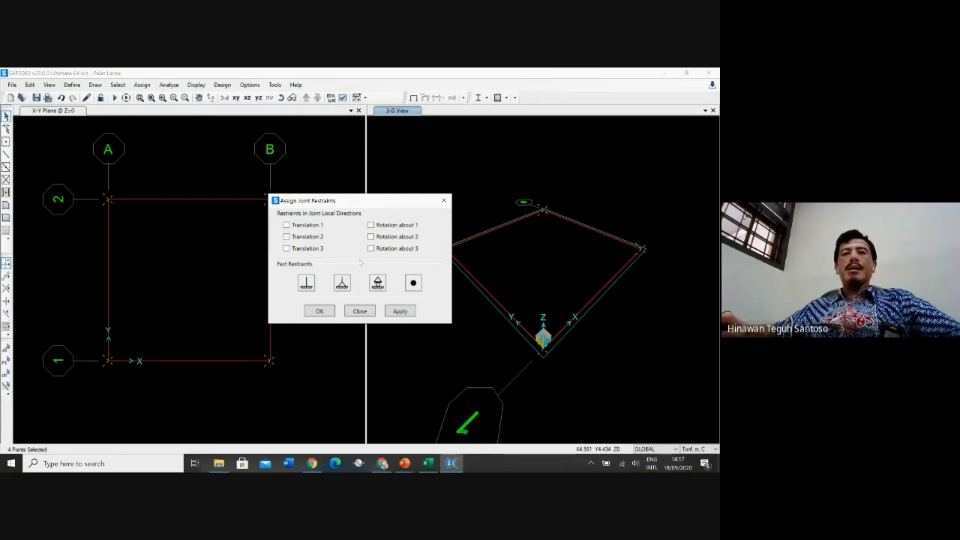
pyautogui.click(377, 283)
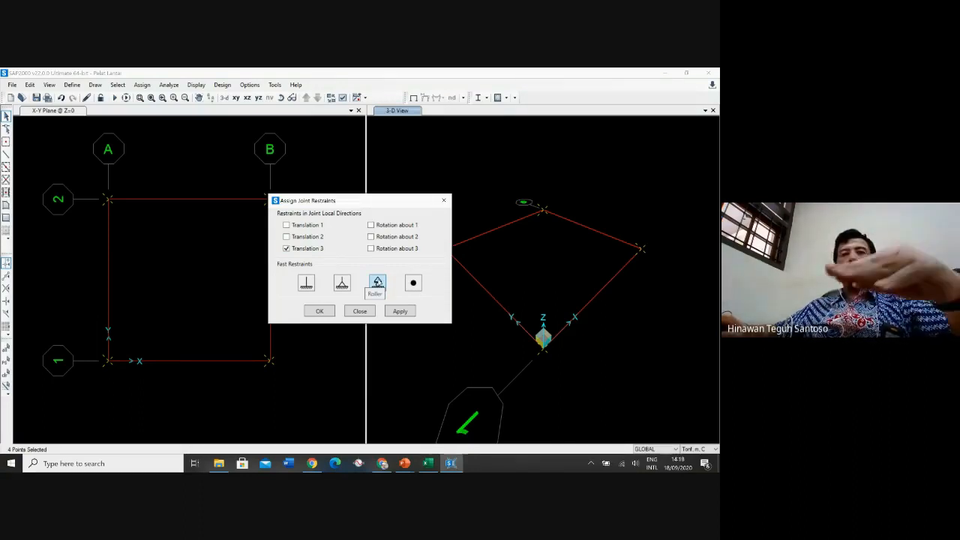
pyautogui.click(342, 284)
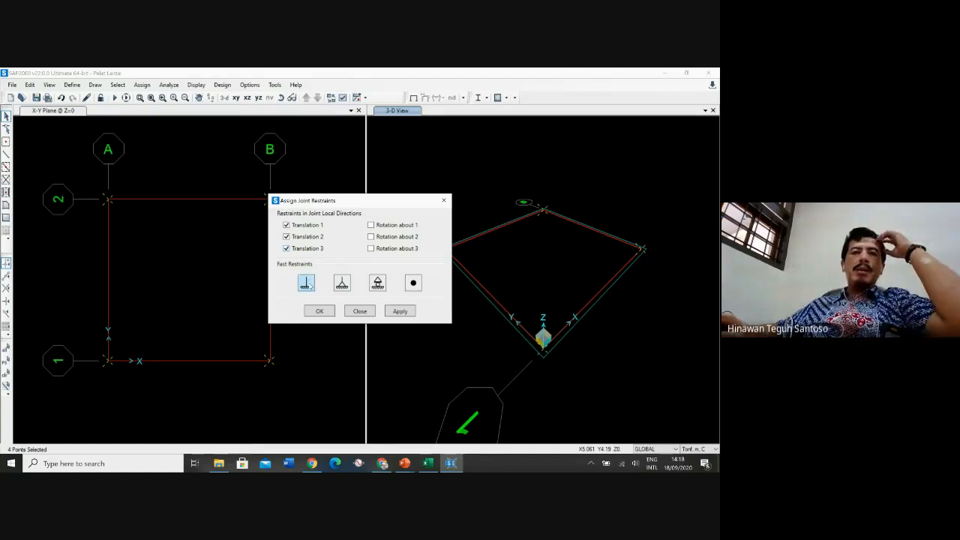
pyautogui.click(306, 283)
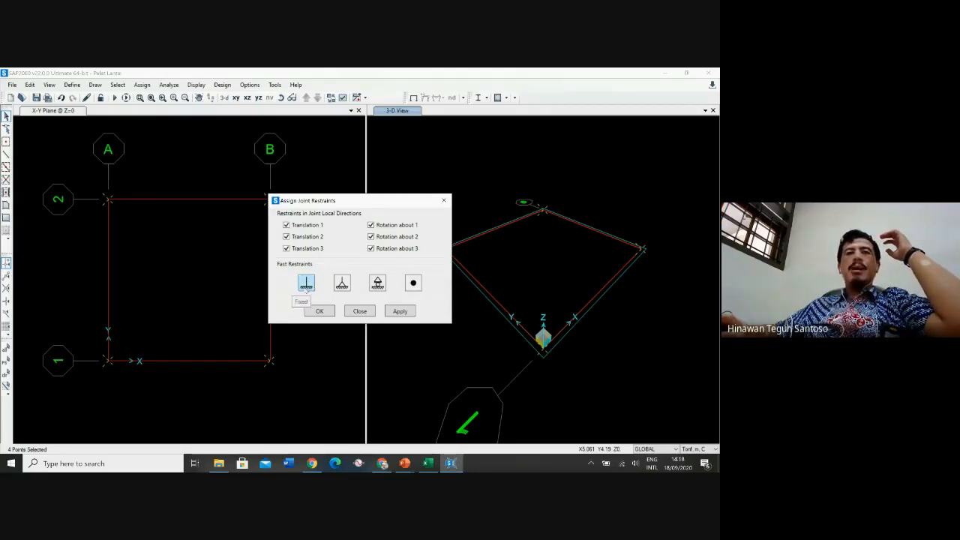
pyautogui.click(342, 284)
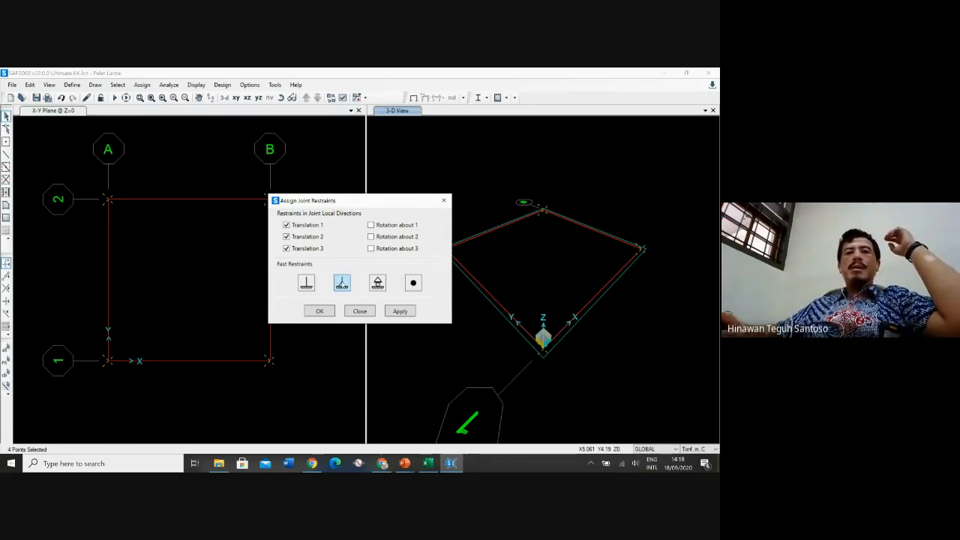
pyautogui.click(320, 311)
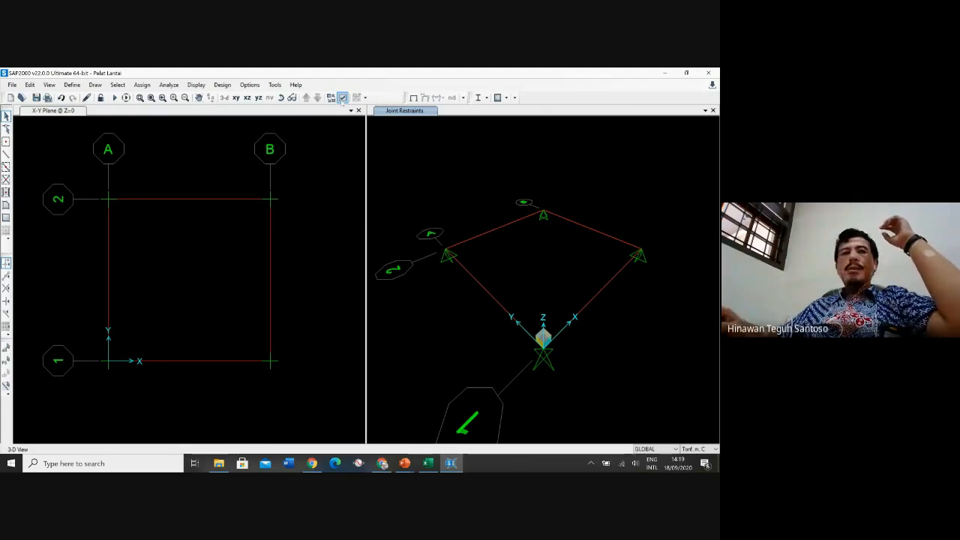
# Set the 3-D view to an extruded display and orbit it to inspect the slab and its supports
pyautogui.click(342, 97)
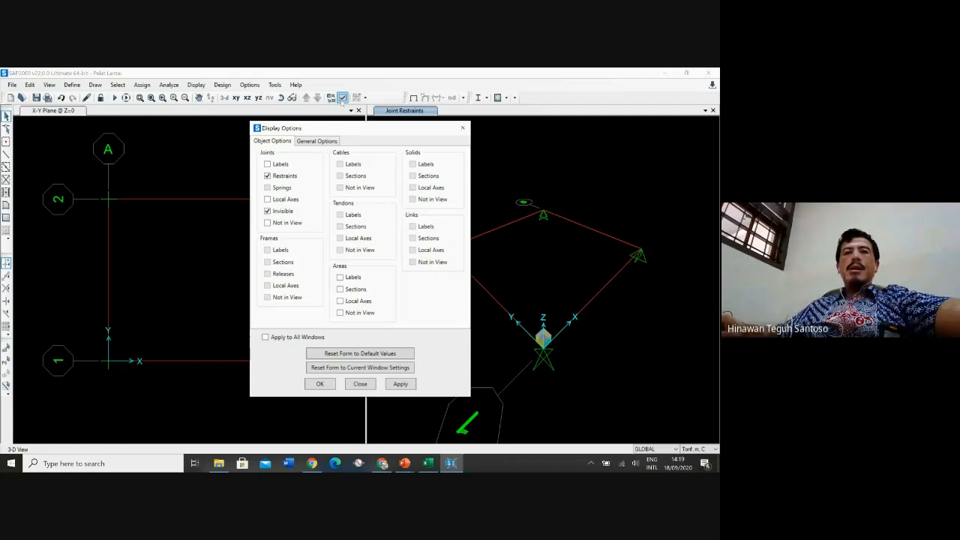
pyautogui.click(316, 141)
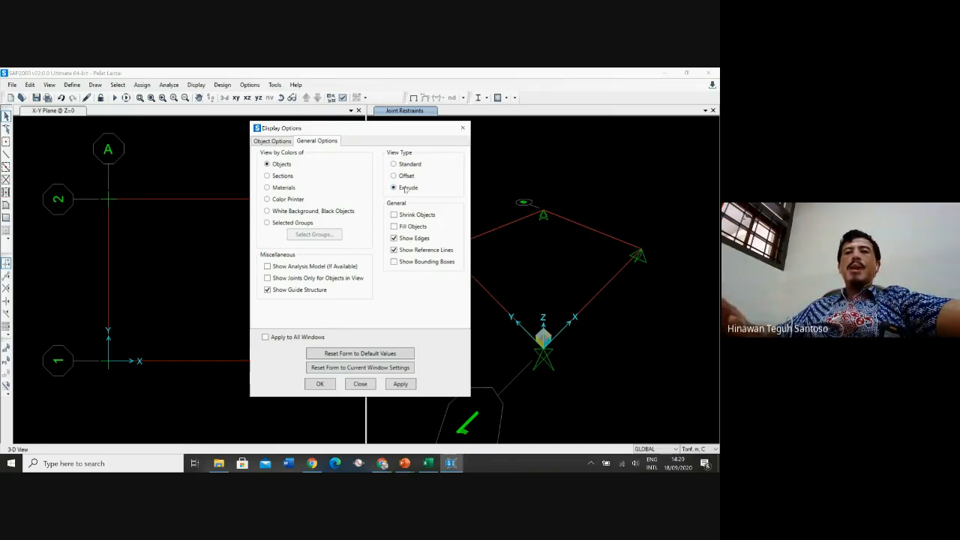
pyautogui.click(324, 386)
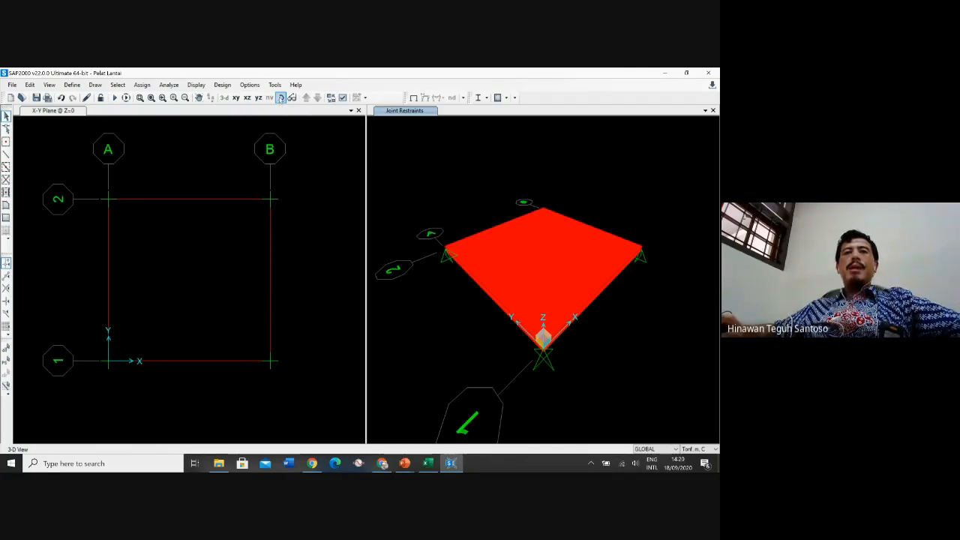
pyautogui.click(281, 99)
pyautogui.moveTo(471, 332); pyautogui.dragTo(538, 289)
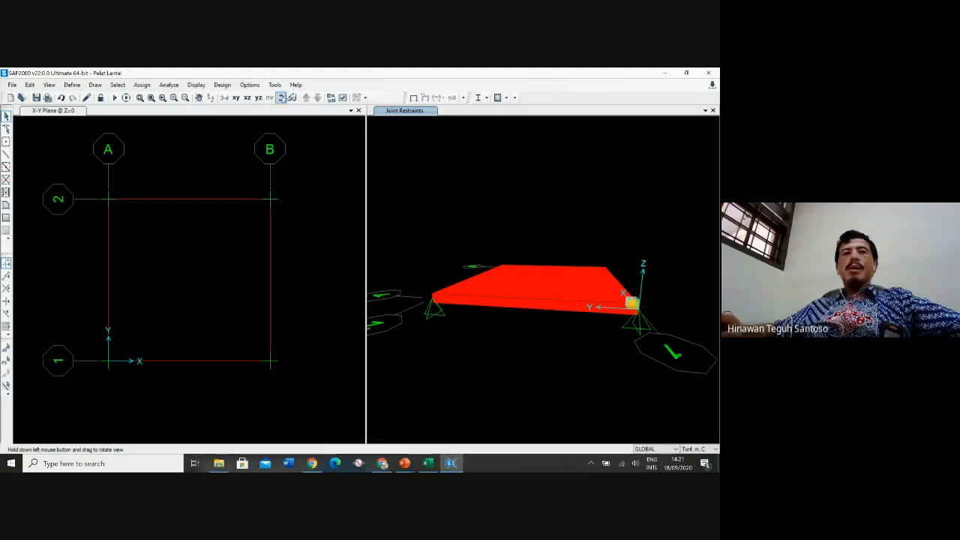
pyautogui.moveTo(647, 278); pyautogui.dragTo(589, 353)
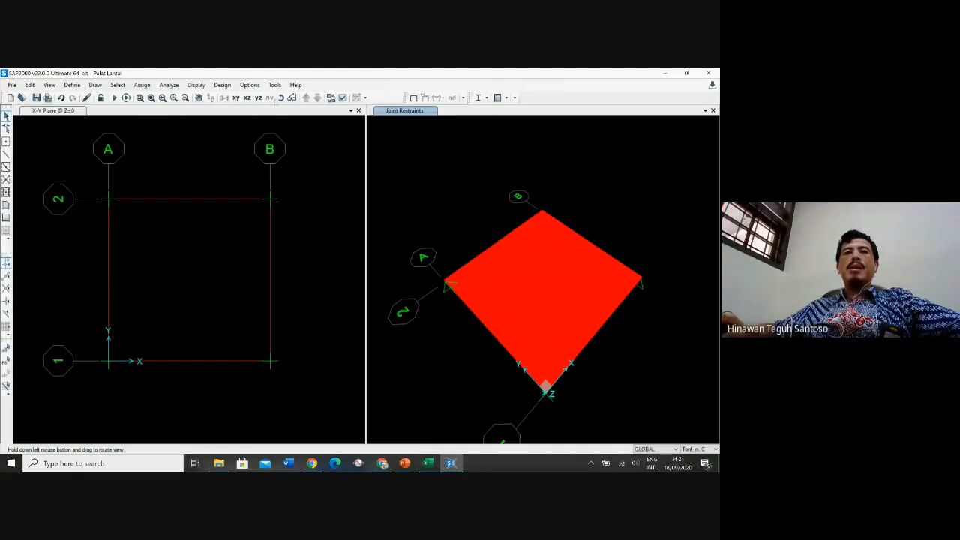
pyautogui.moveTo(531, 379); pyautogui.dragTo(545, 223)
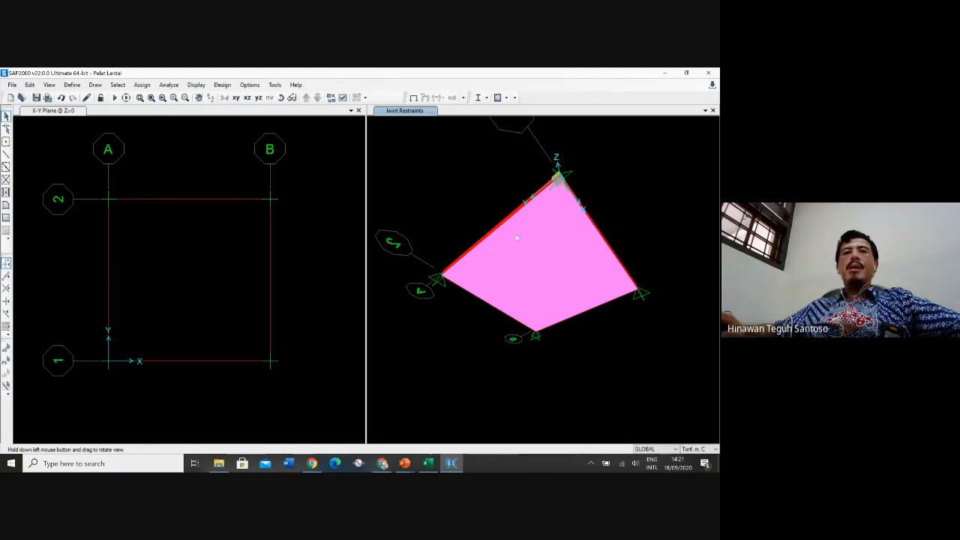
pyautogui.click(225, 98)
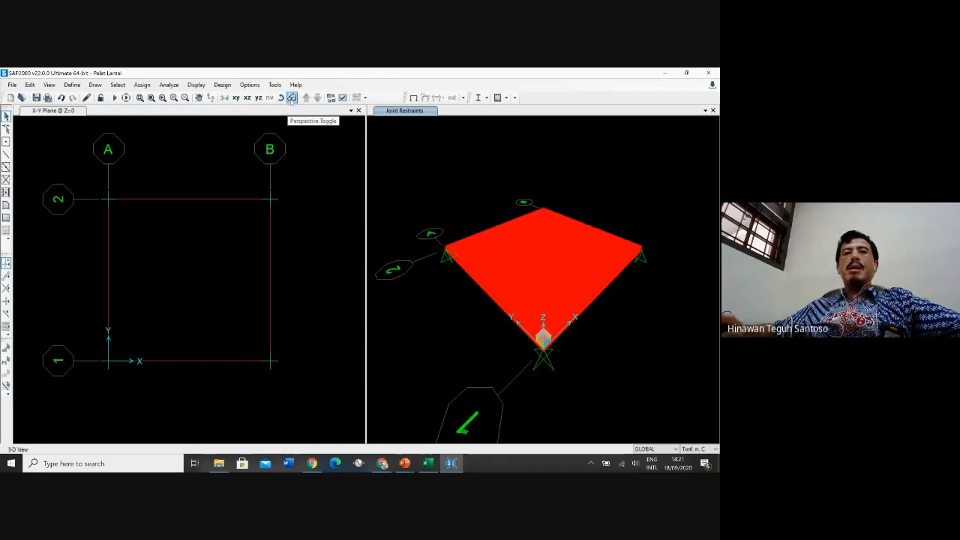
pyautogui.click(292, 98)
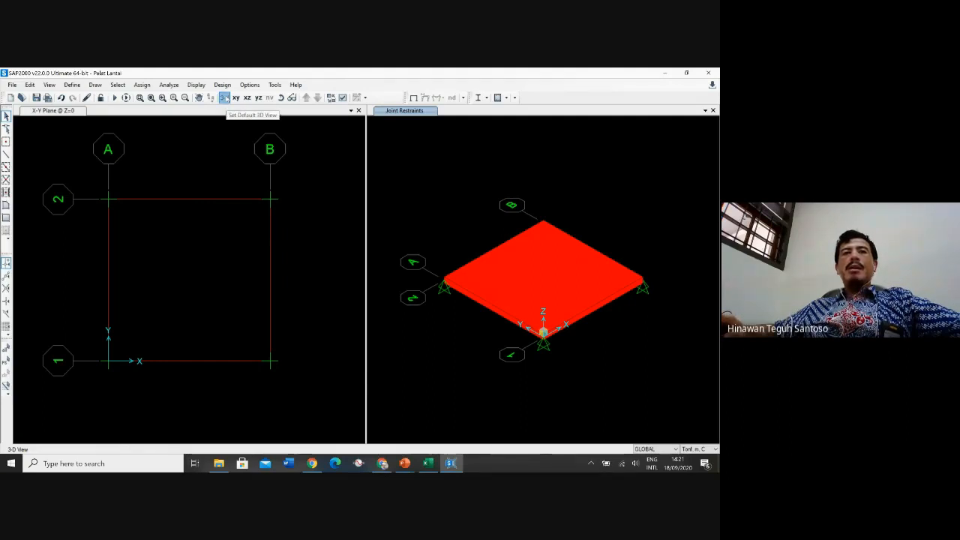
pyautogui.click(224, 98)
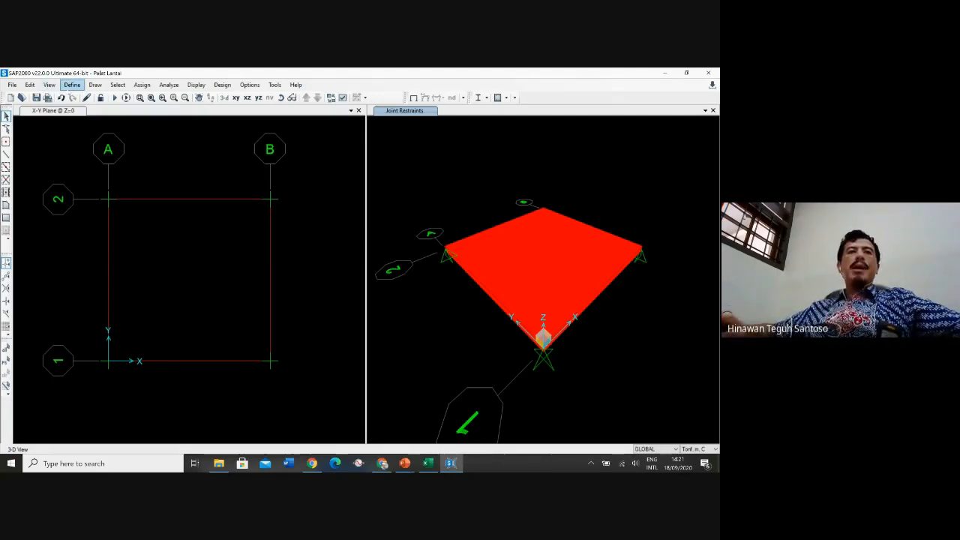
# Open the load patterns and set the DEAD pattern's self-weight multiplier to 0
pyautogui.click(72, 85)
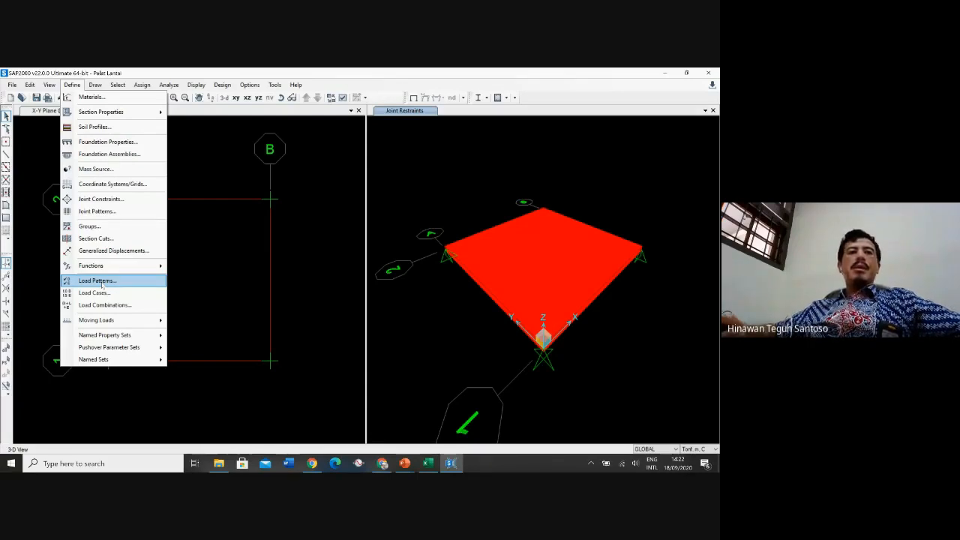
pyautogui.click(98, 280)
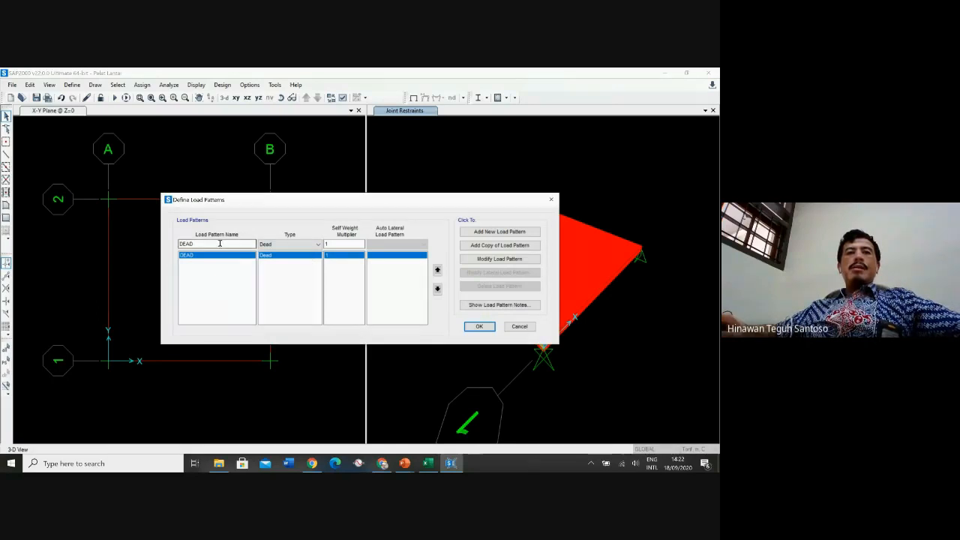
pyautogui.press('Tab')
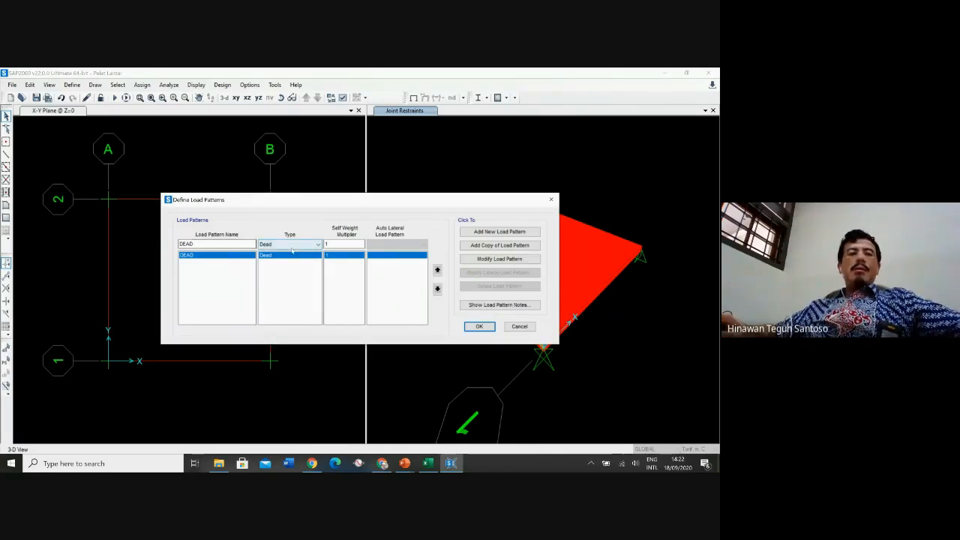
pyautogui.click(341, 245)
pyautogui.press('BackSpace')
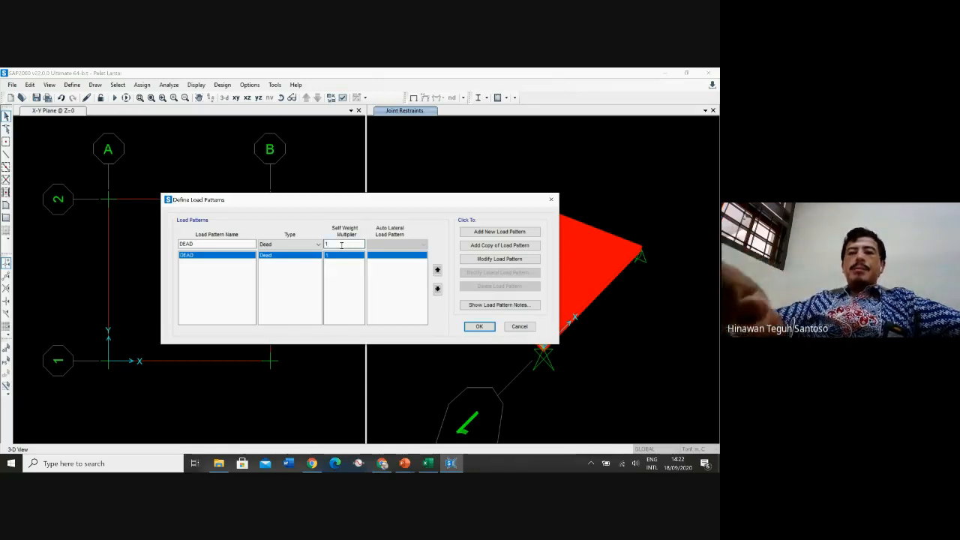
pyautogui.write('0')
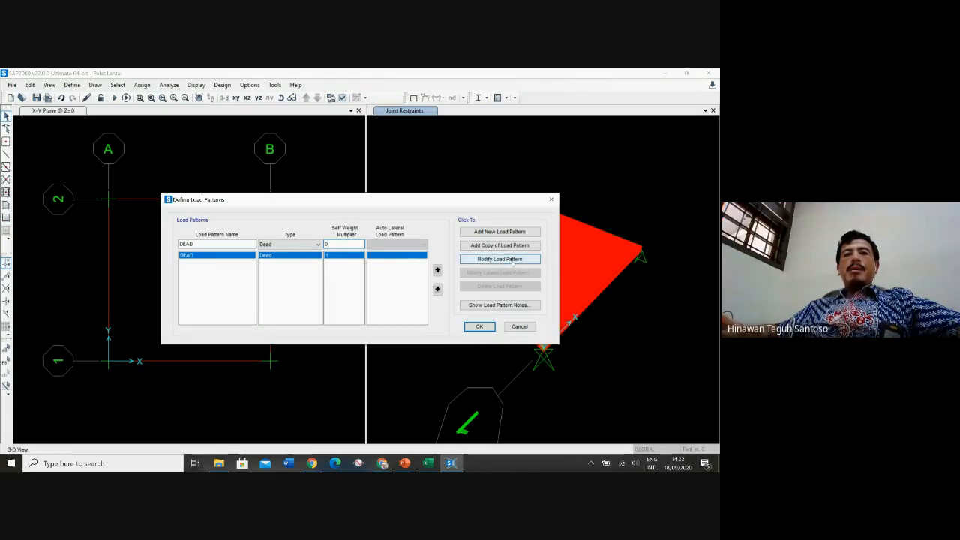
pyautogui.click(513, 261)
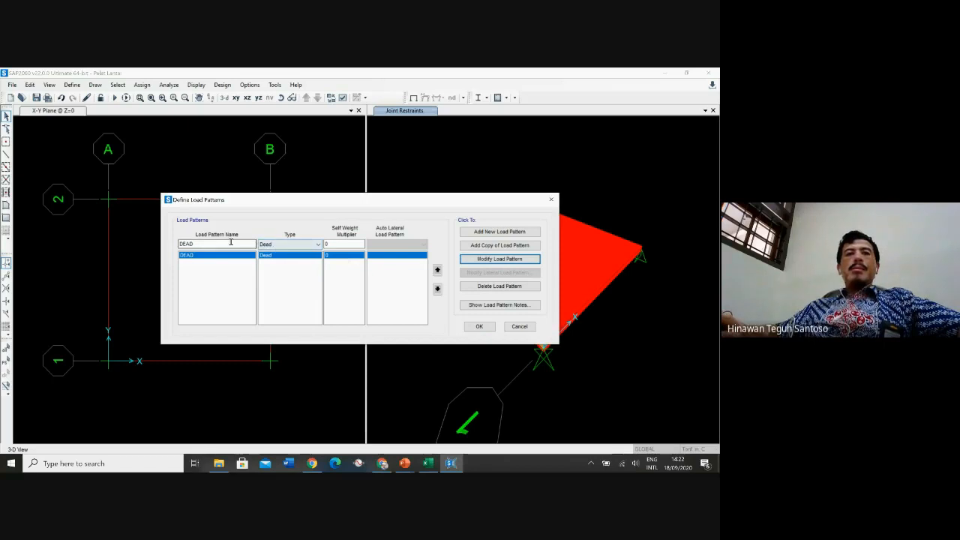
# Add a LIVE load pattern of type Live with self-weight multiplier 0 and close the load patterns
pyautogui.moveTo(204, 244); pyautogui.dragTo(179, 244)
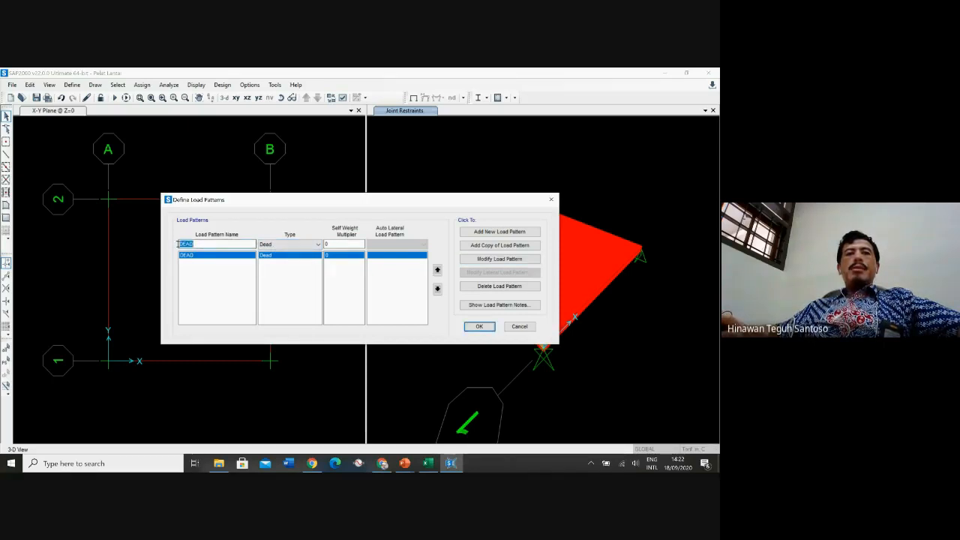
pyautogui.write('LI')
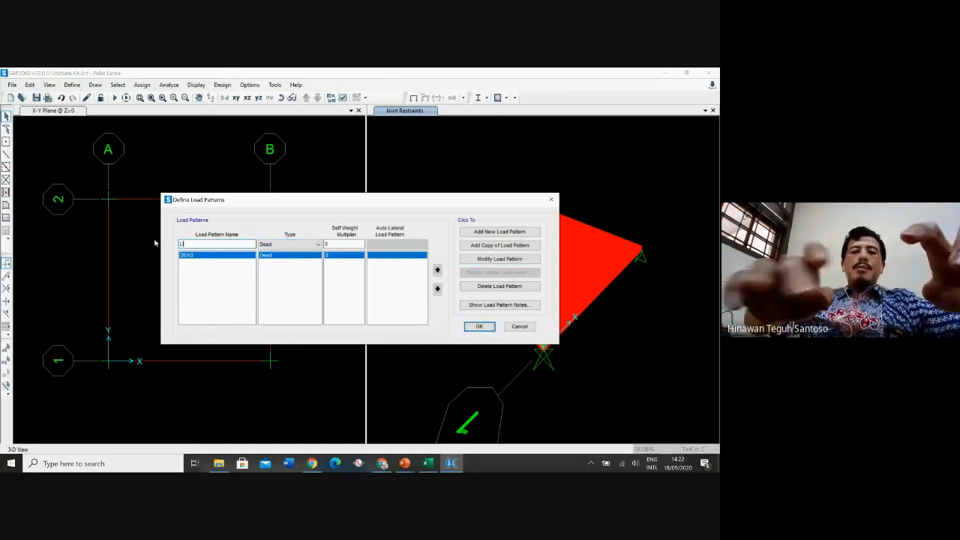
pyautogui.write('VE')
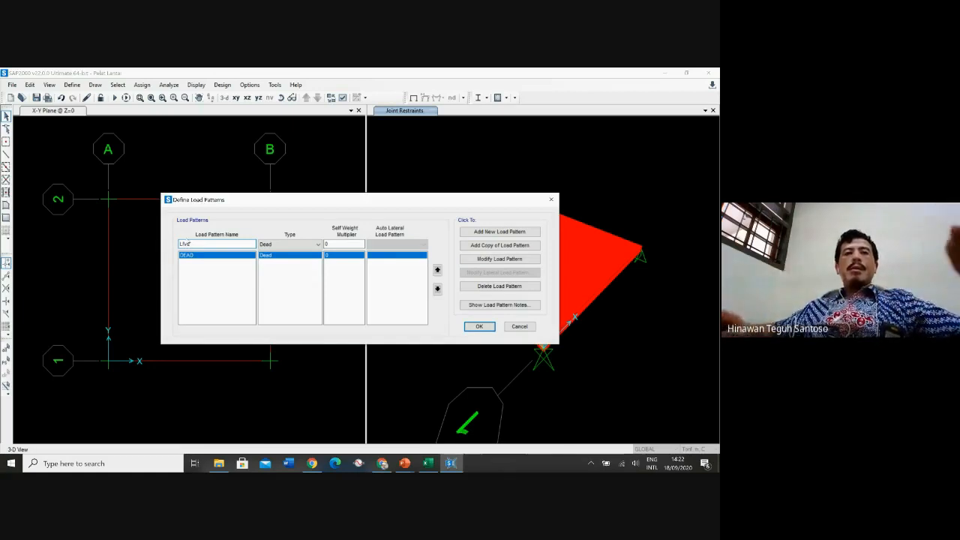
pyautogui.click(279, 245)
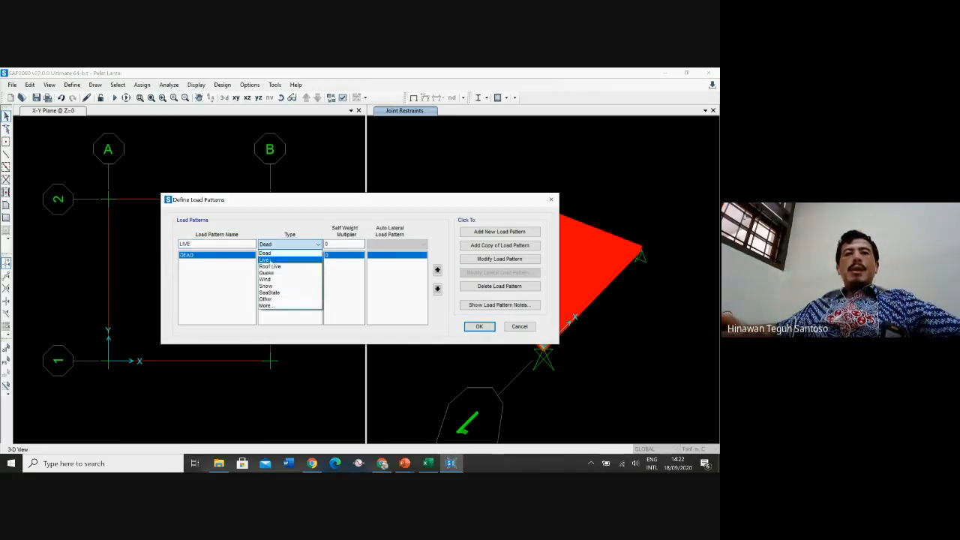
pyautogui.click(272, 264)
pyautogui.click(342, 244)
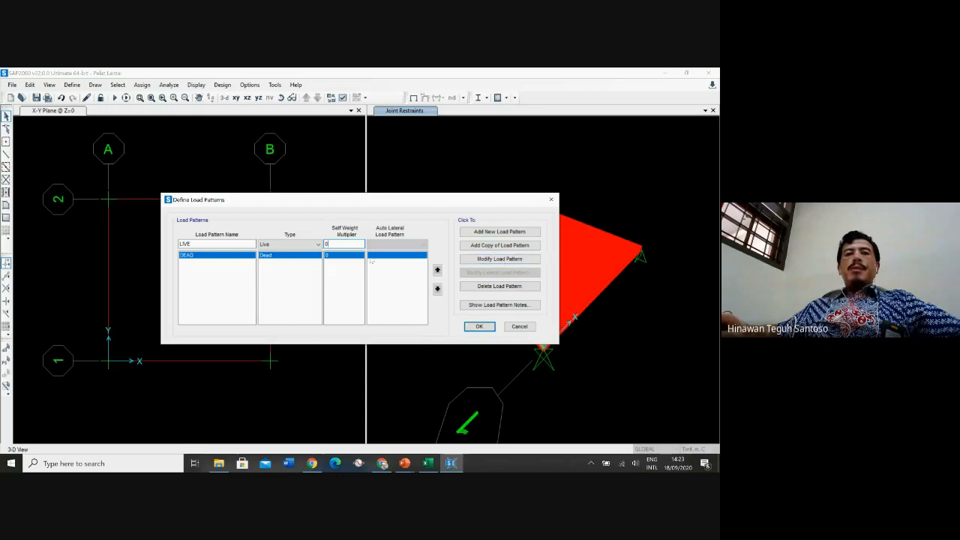
pyautogui.click(499, 232)
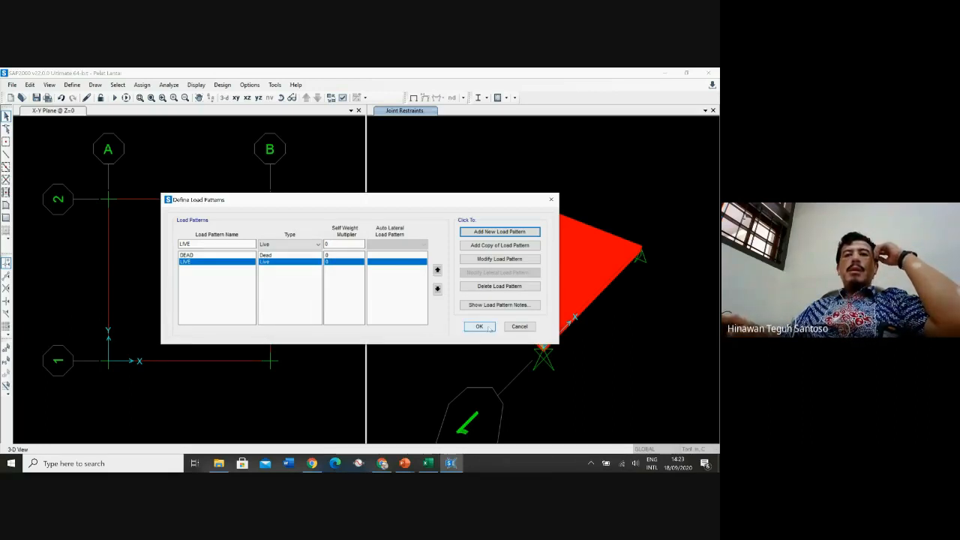
pyautogui.click(488, 327)
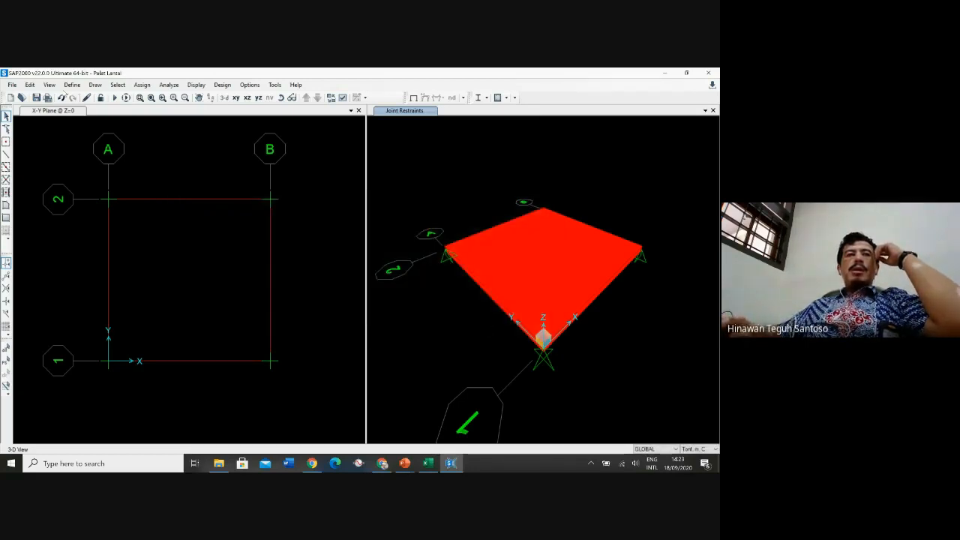
# Open the load cases and inspect the DEAD and LIVE case definitions without changing them
pyautogui.click(72, 85)
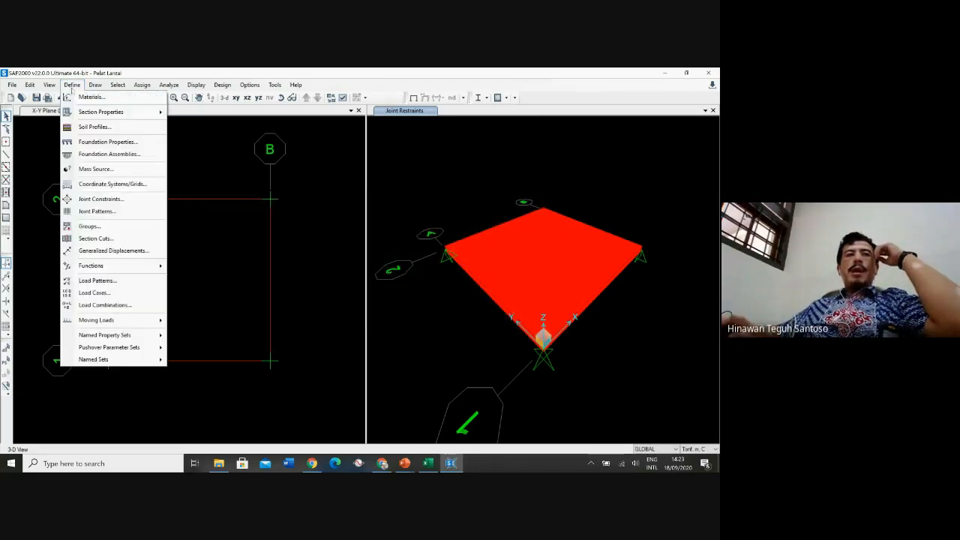
pyautogui.click(94, 293)
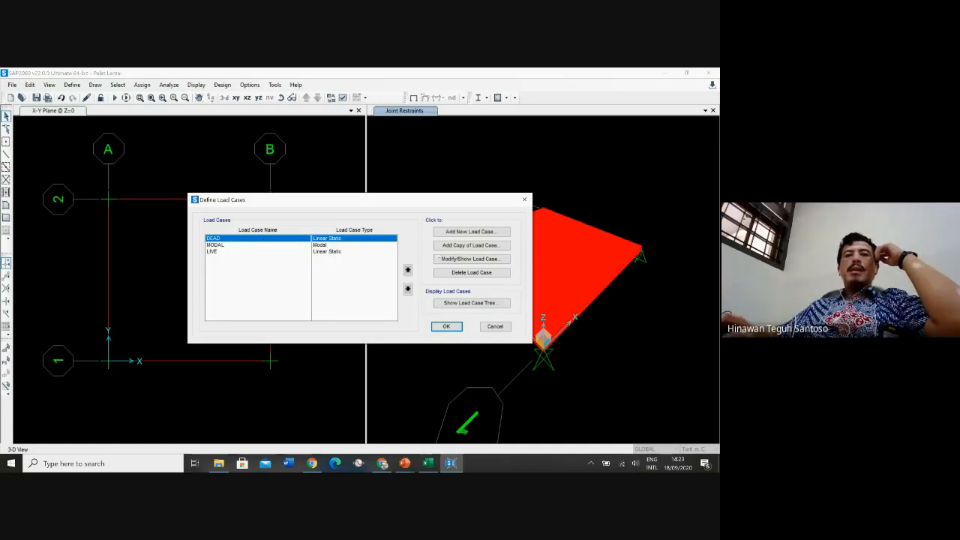
pyautogui.click(472, 258)
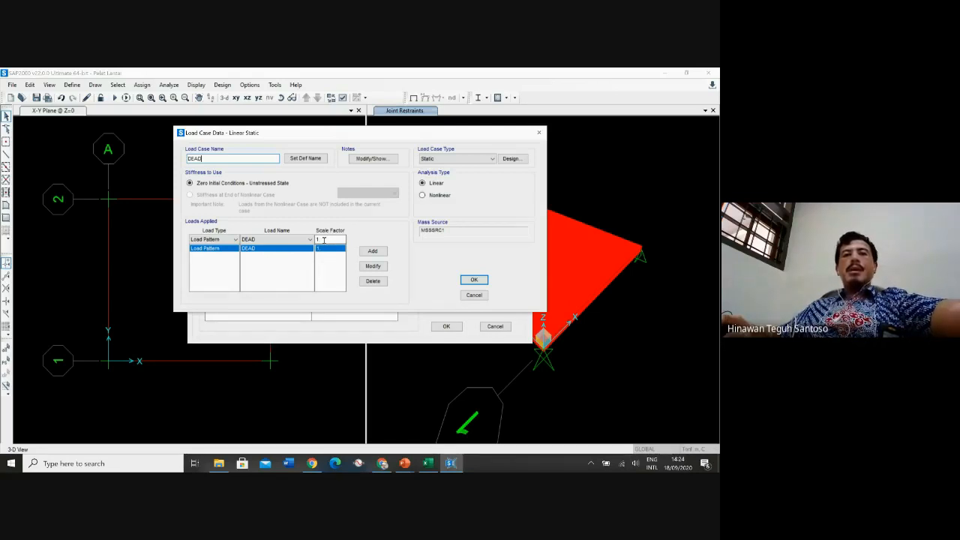
pyautogui.click(473, 294)
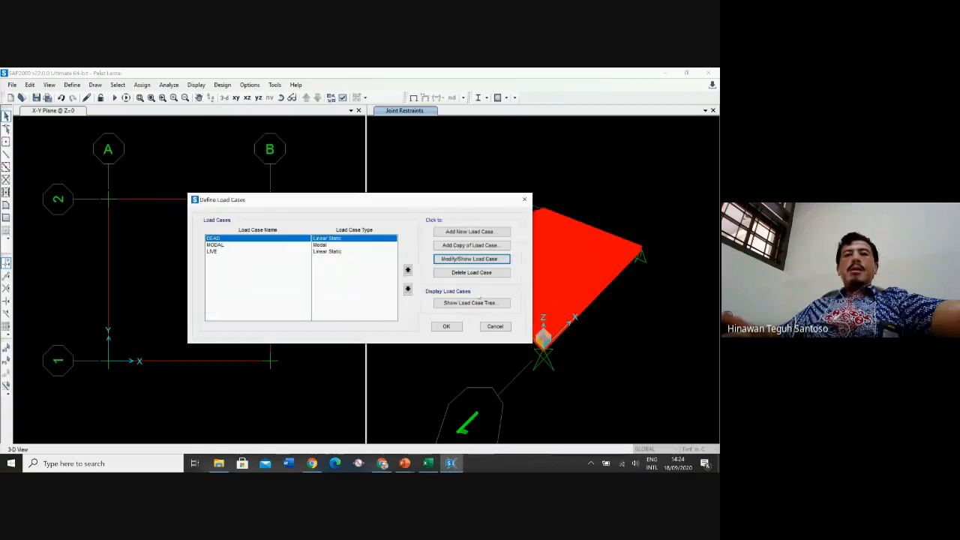
pyautogui.click(249, 259)
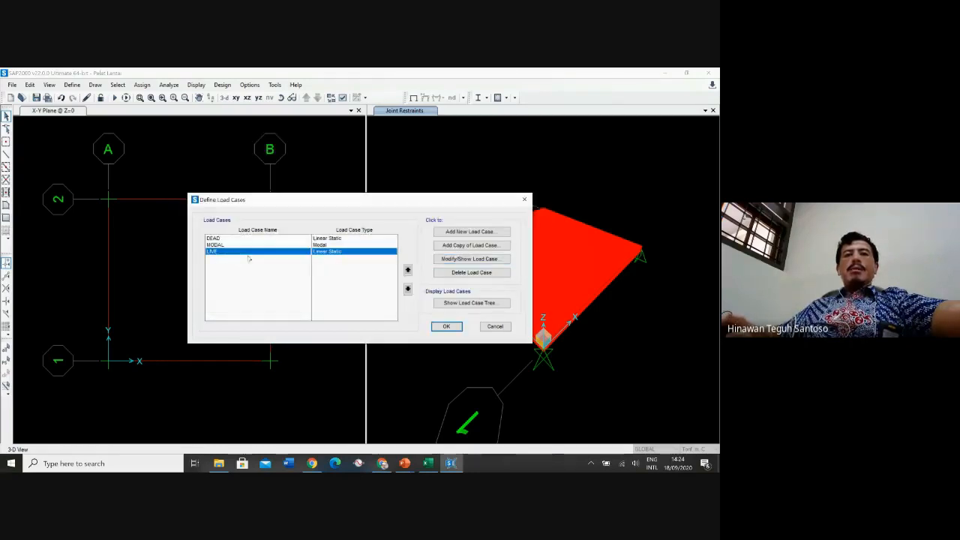
pyautogui.click(492, 262)
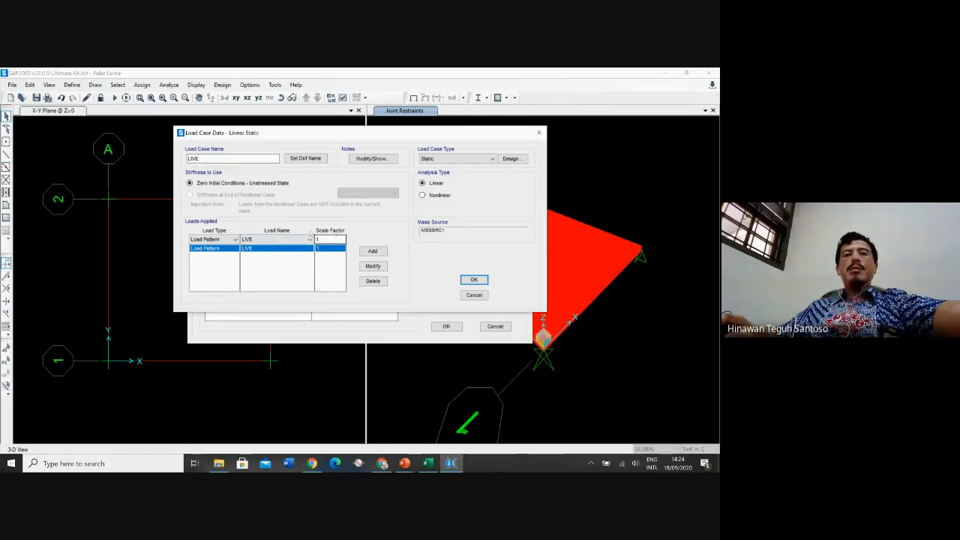
pyautogui.click(477, 297)
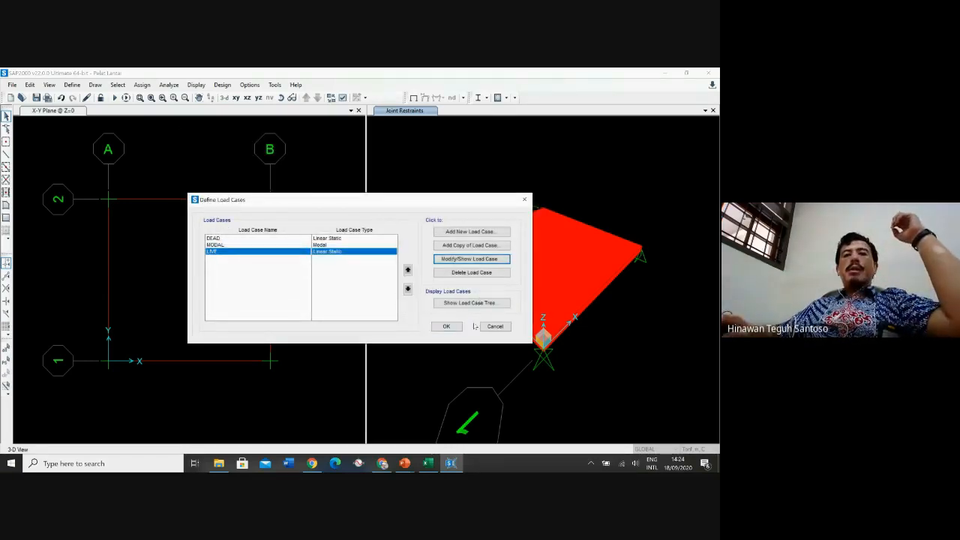
pyautogui.click(446, 326)
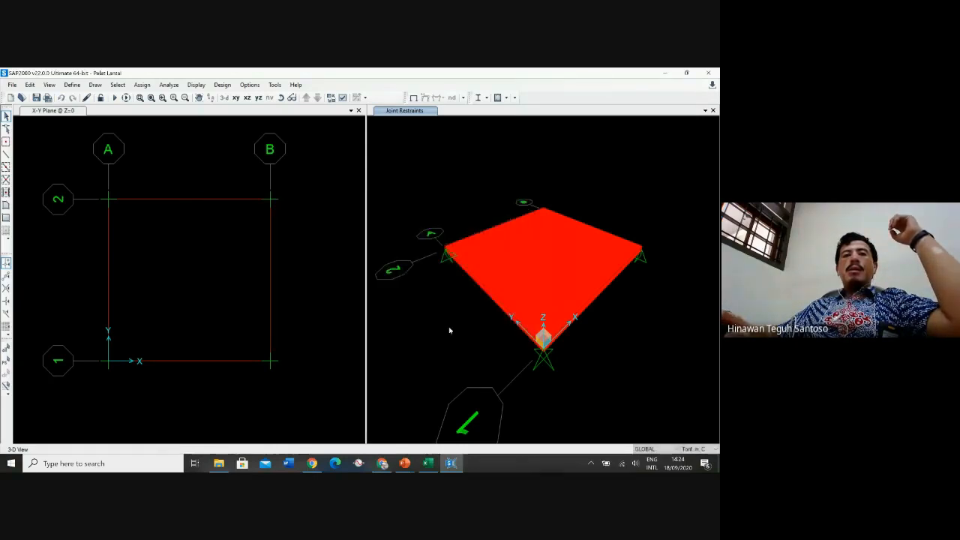
# Start a new Linear Add load combination COMB1 and add the DEAD case with scale factor 1.2
pyautogui.click(71, 84)
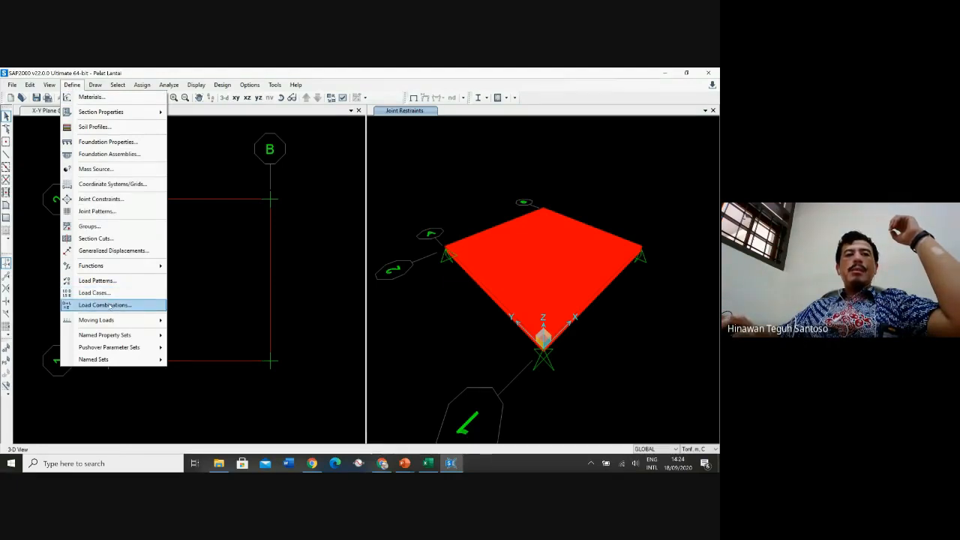
pyautogui.click(107, 305)
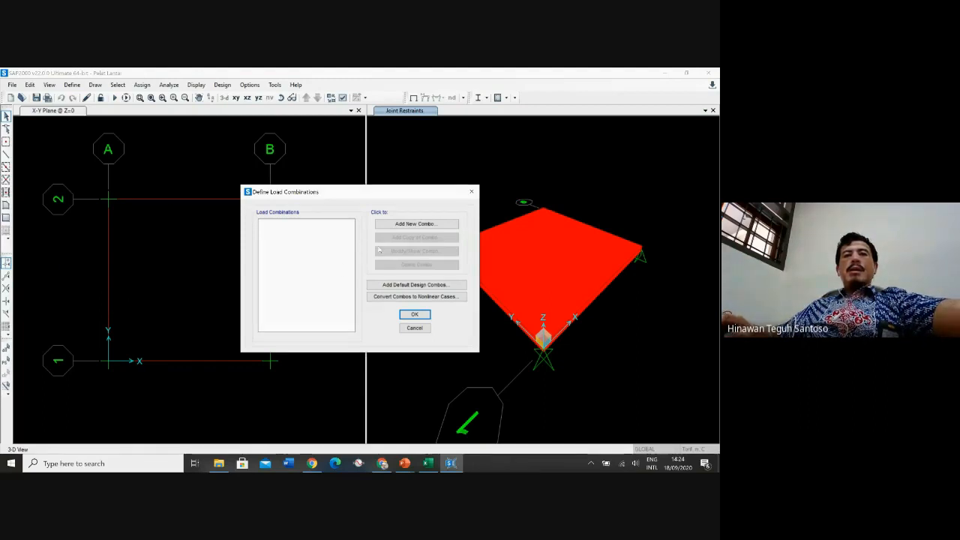
pyautogui.click(424, 224)
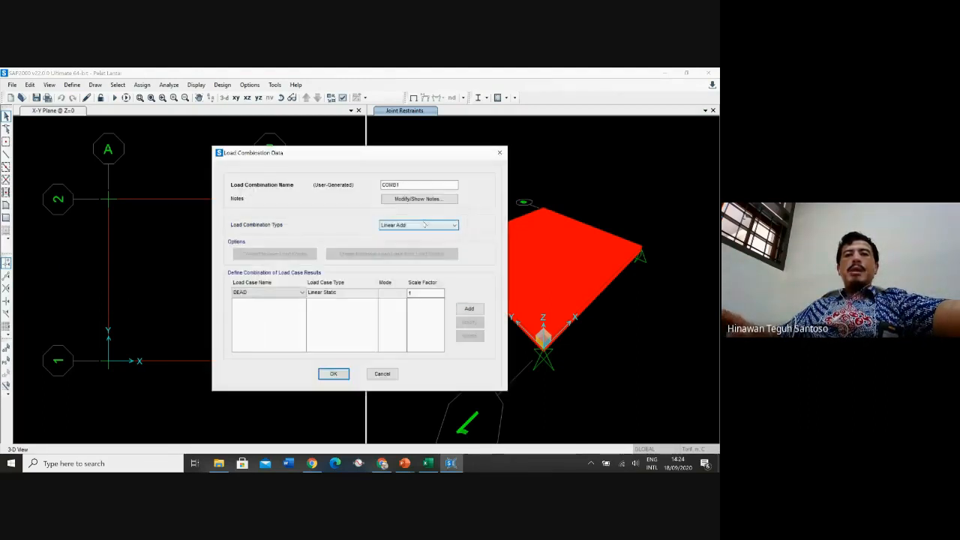
pyautogui.click(403, 184)
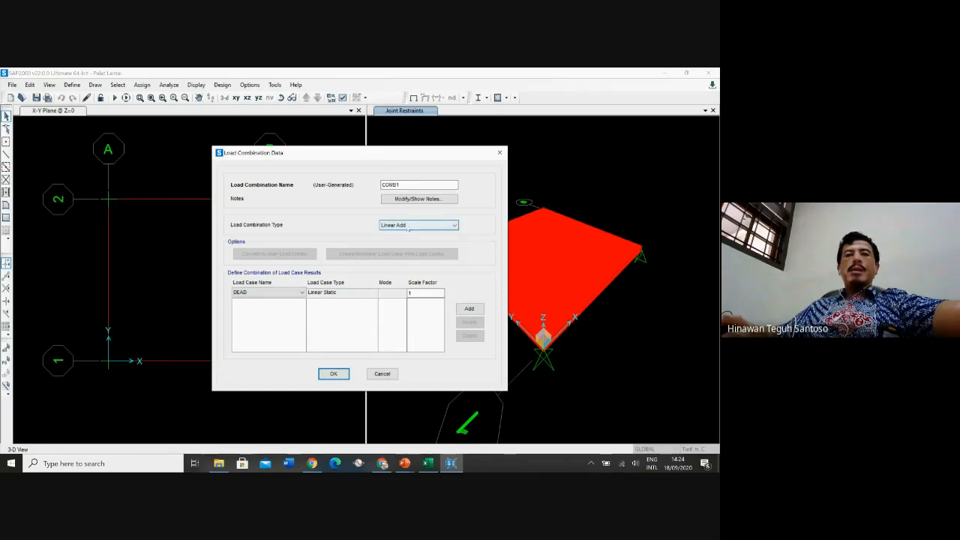
pyautogui.click(420, 294)
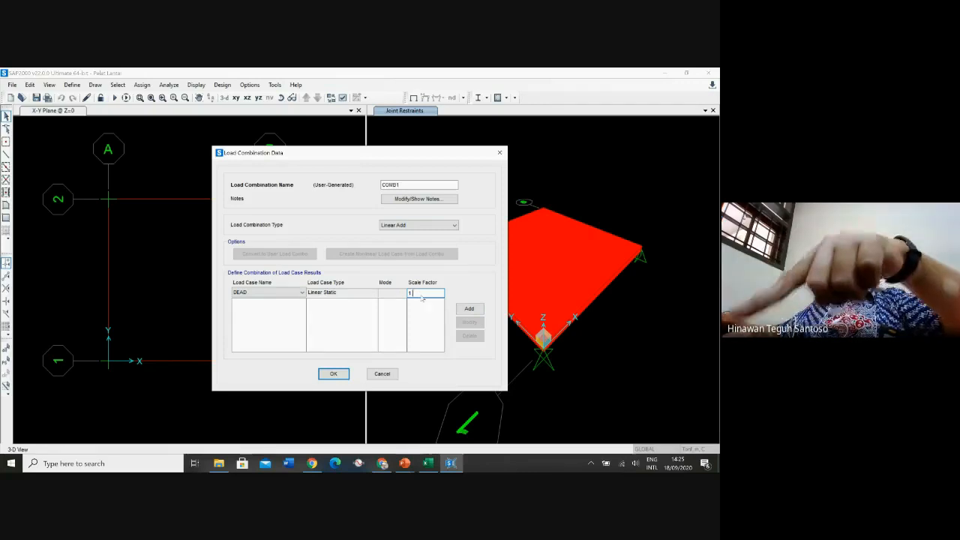
pyautogui.write('.2')
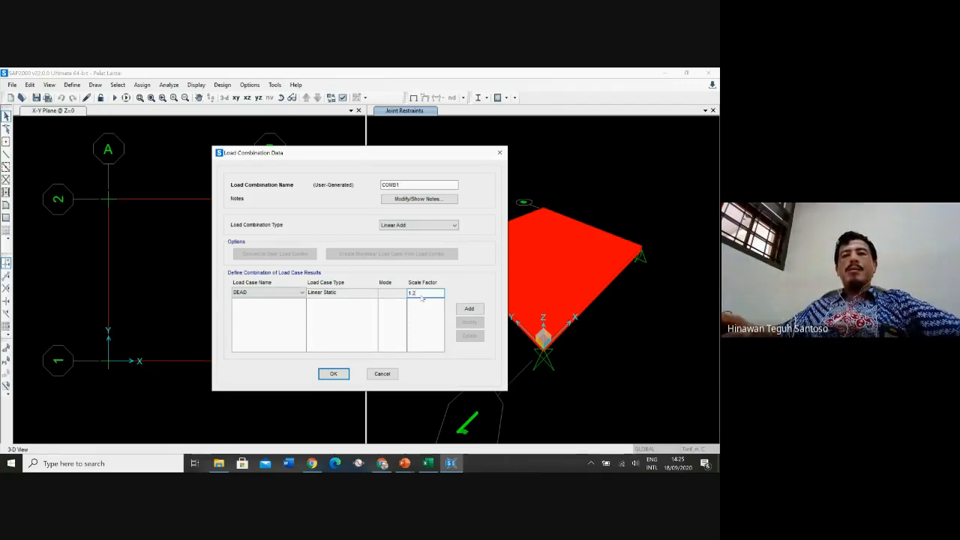
pyautogui.click(469, 309)
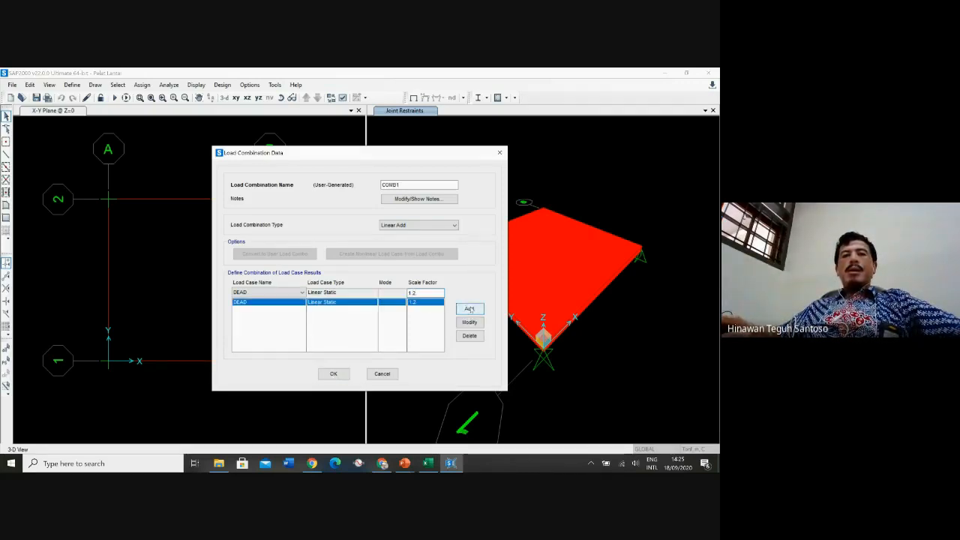
# Add the LIVE case with scale factor 1.6 to COMB1 and save the load combination
pyautogui.click(278, 293)
pyautogui.click(261, 308)
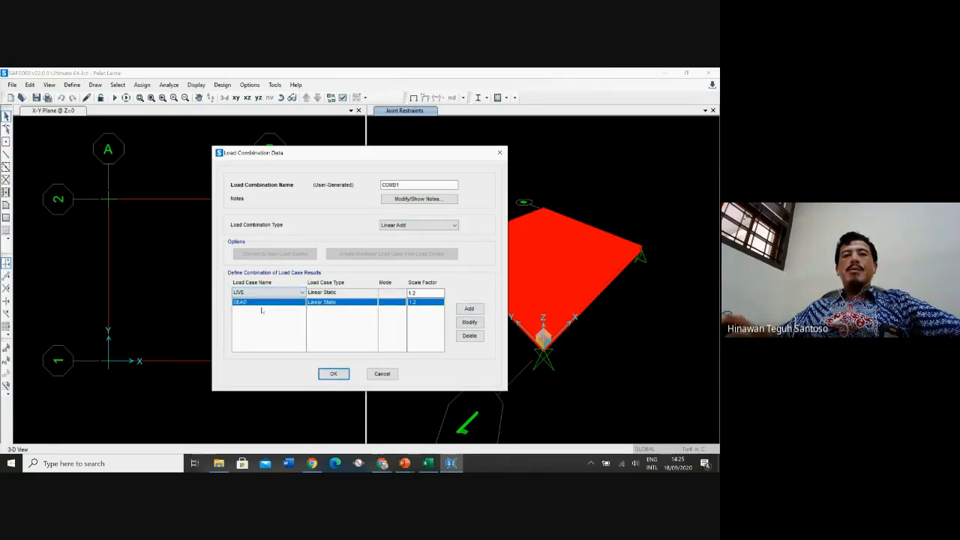
pyautogui.click(420, 294)
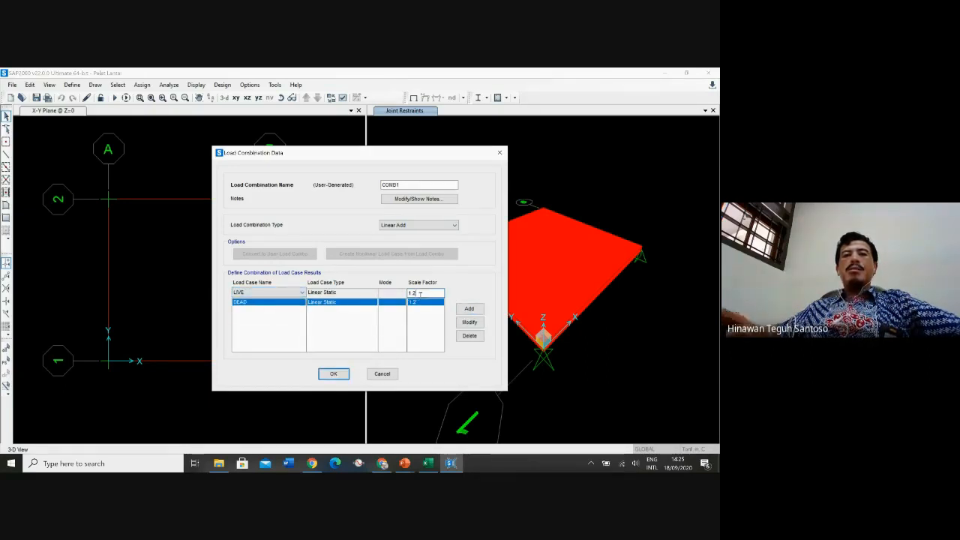
pyautogui.press('BackSpace')
pyautogui.write('6')
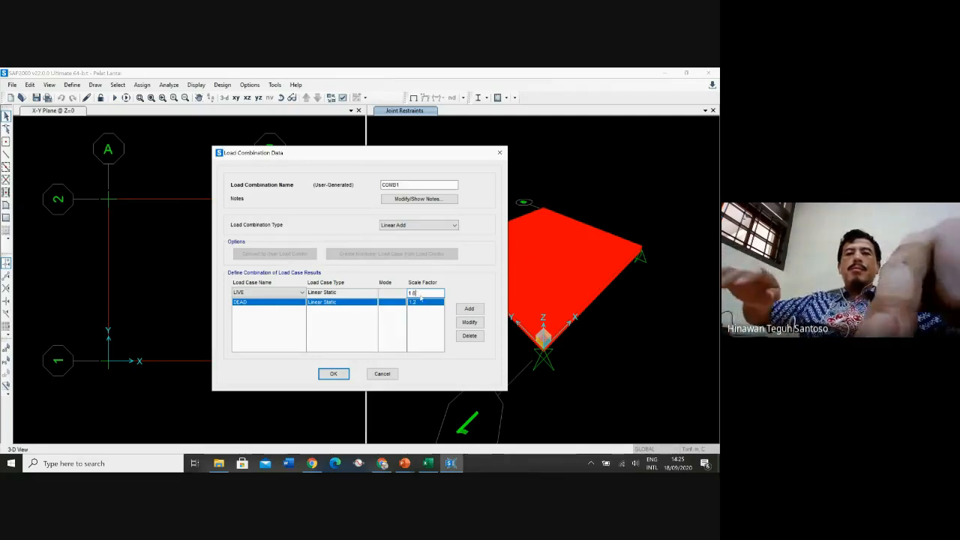
pyautogui.click(469, 309)
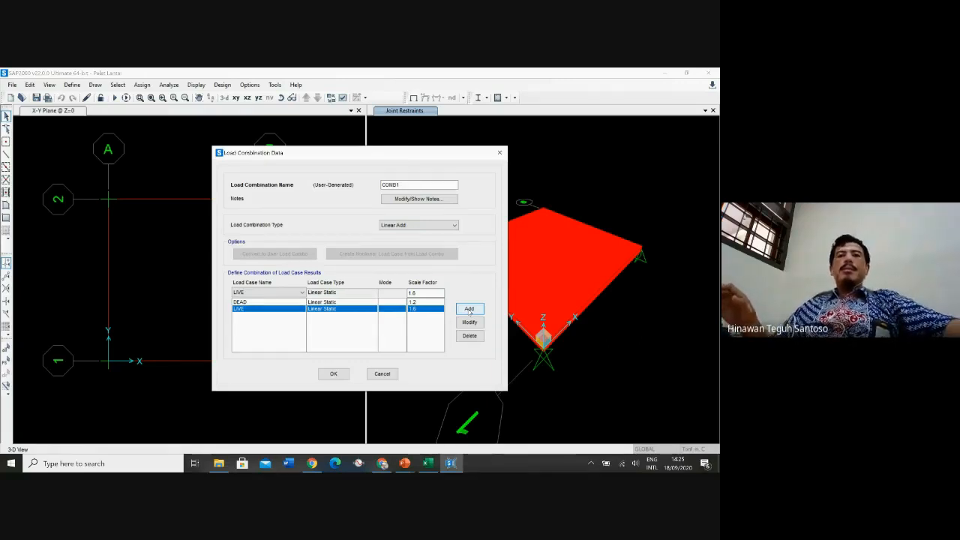
pyautogui.click(333, 375)
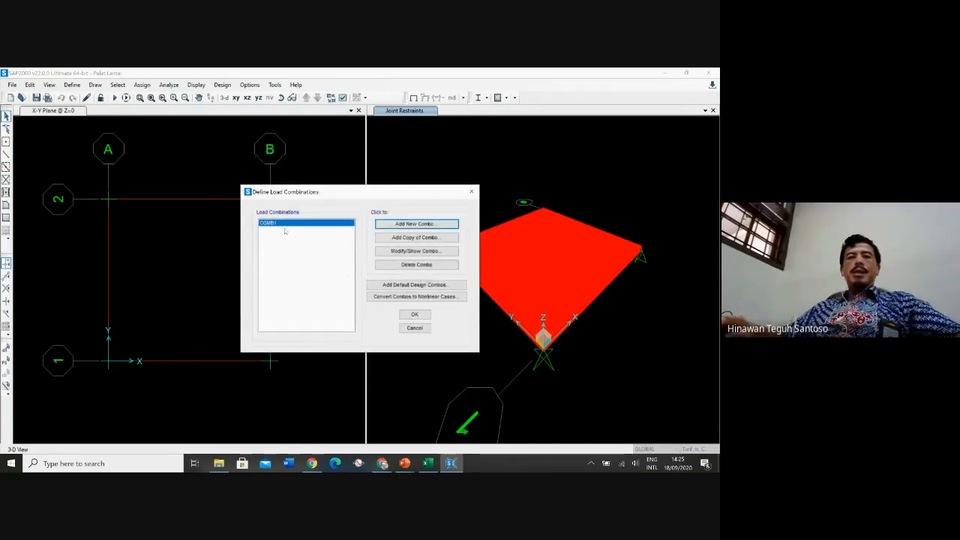
pyautogui.click(415, 315)
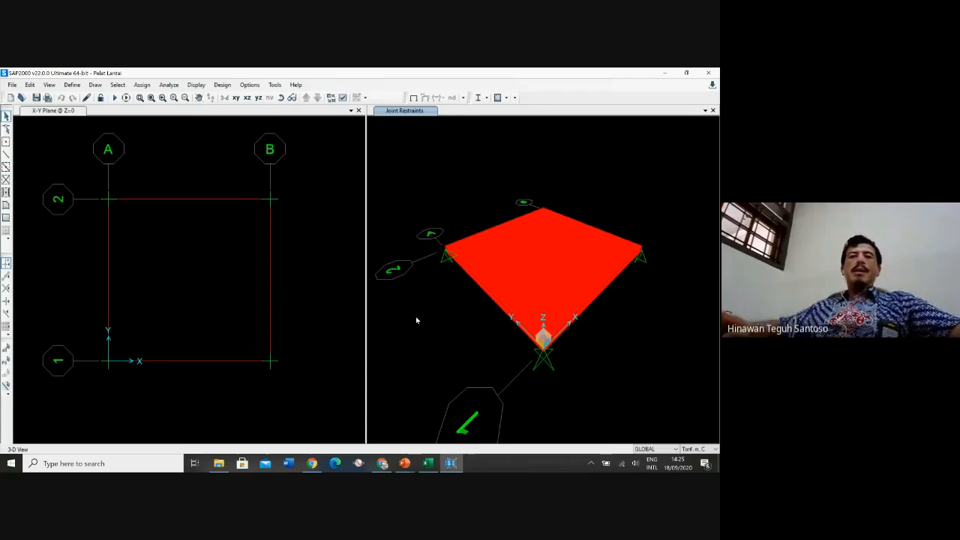
pyautogui.click(537, 268)
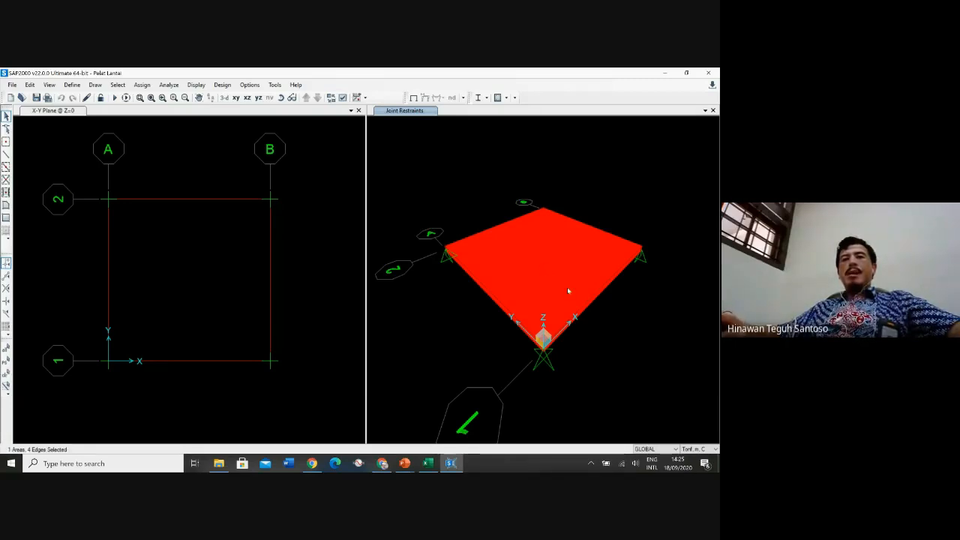
pyautogui.click(537, 264)
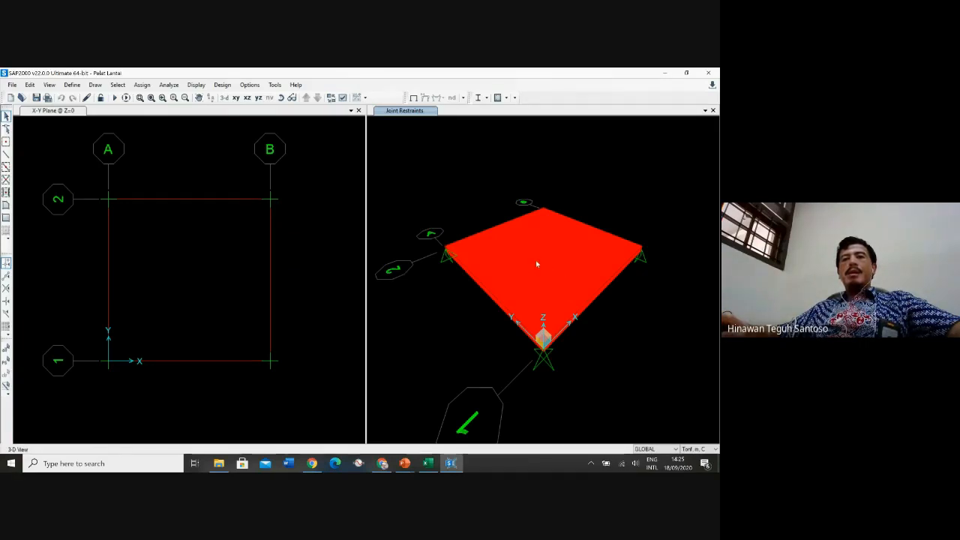
pyautogui.click(155, 227)
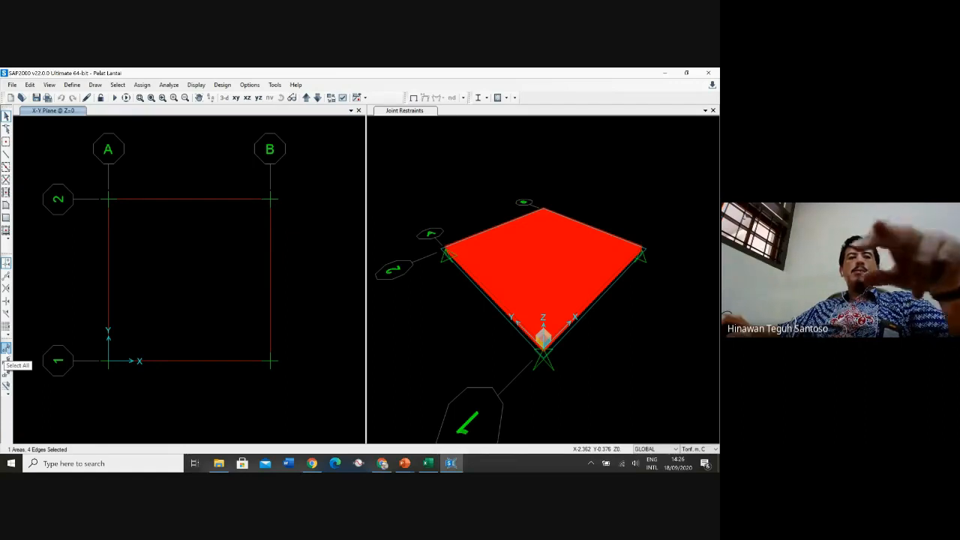
pyautogui.click(6, 348)
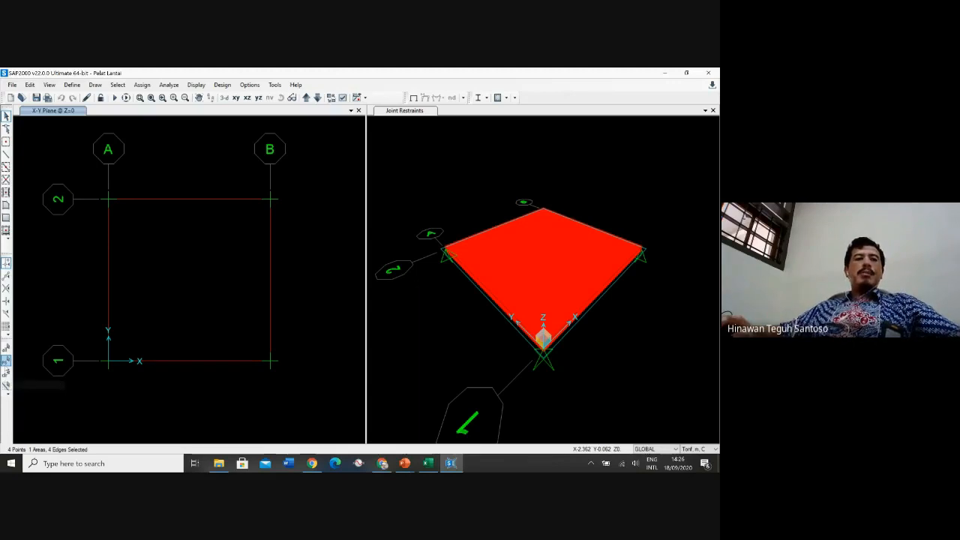
pyautogui.click(6, 362)
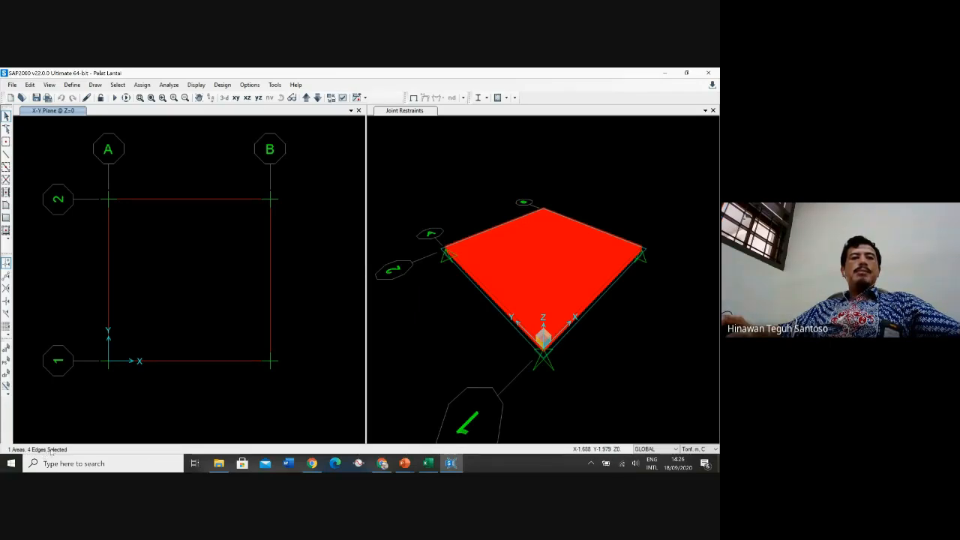
pyautogui.click(6, 381)
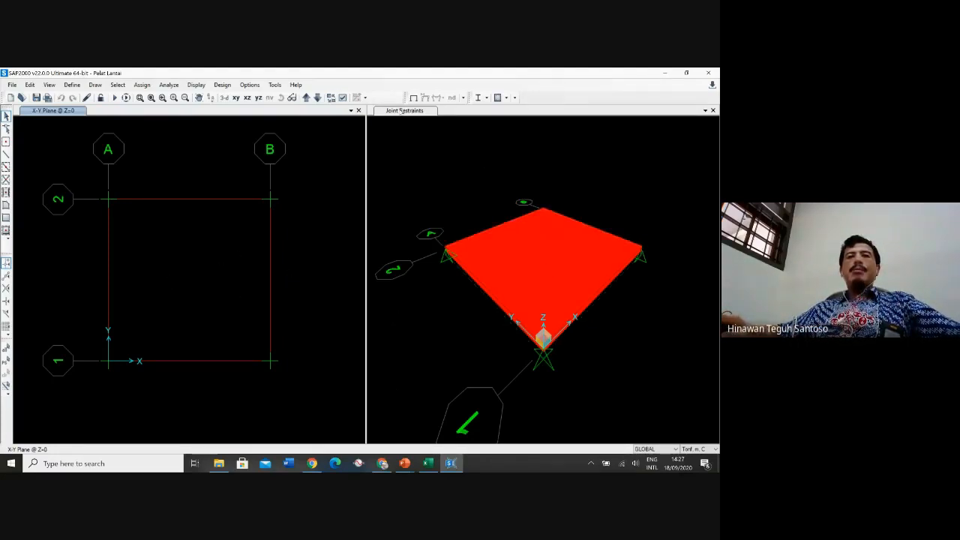
pyautogui.click(401, 110)
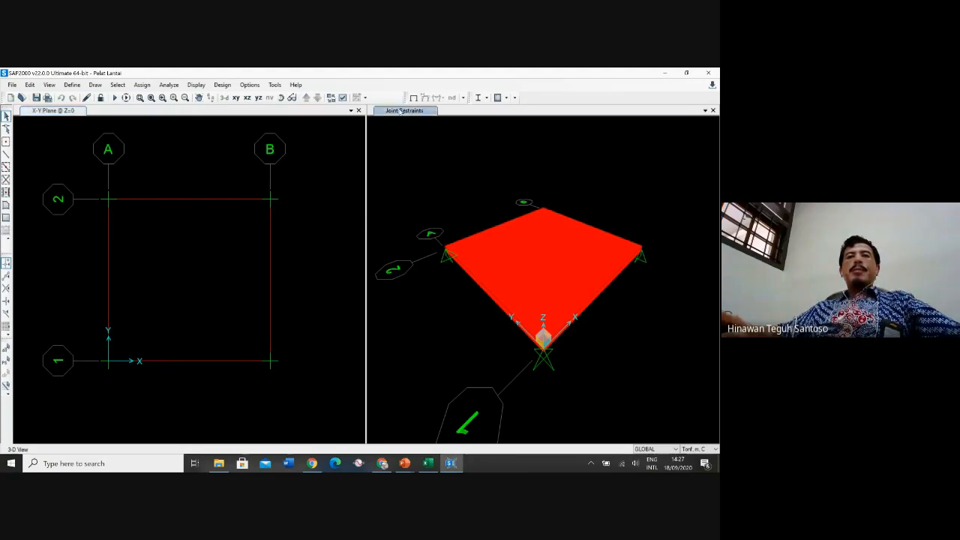
# Assign a uniform LIVE area load of 0.25 tonf/m² in the Gravity direction to the slab, replacing existing loads
pyautogui.click(543, 265)
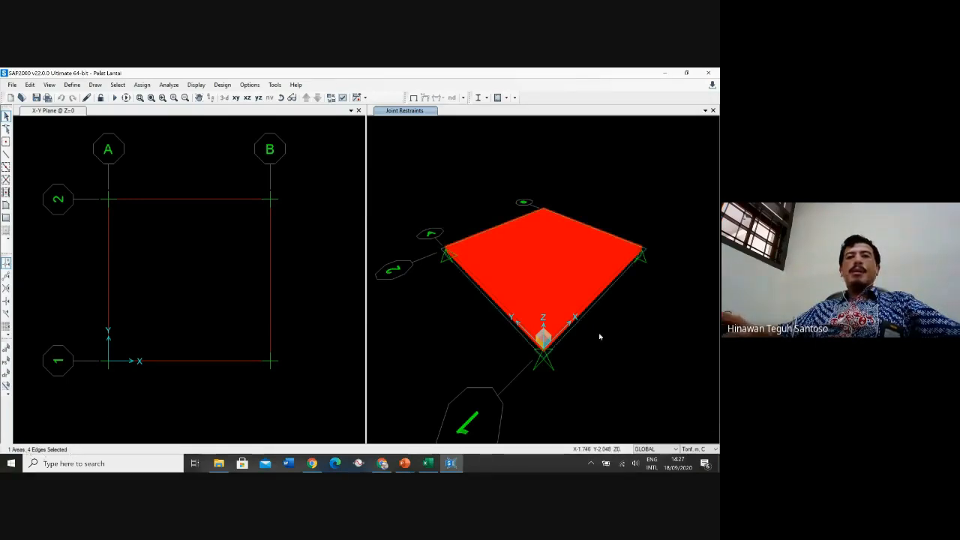
pyautogui.click(142, 85)
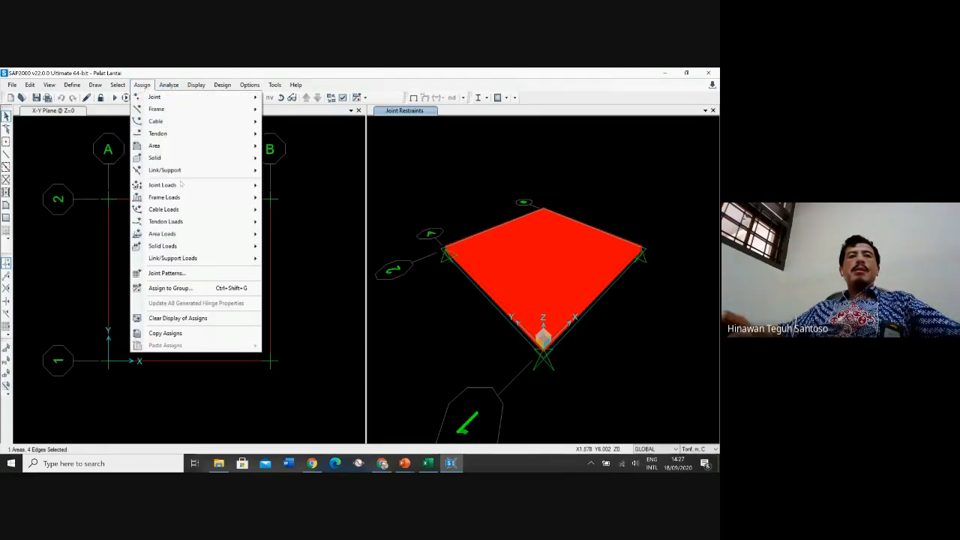
pyautogui.moveTo(191, 225)
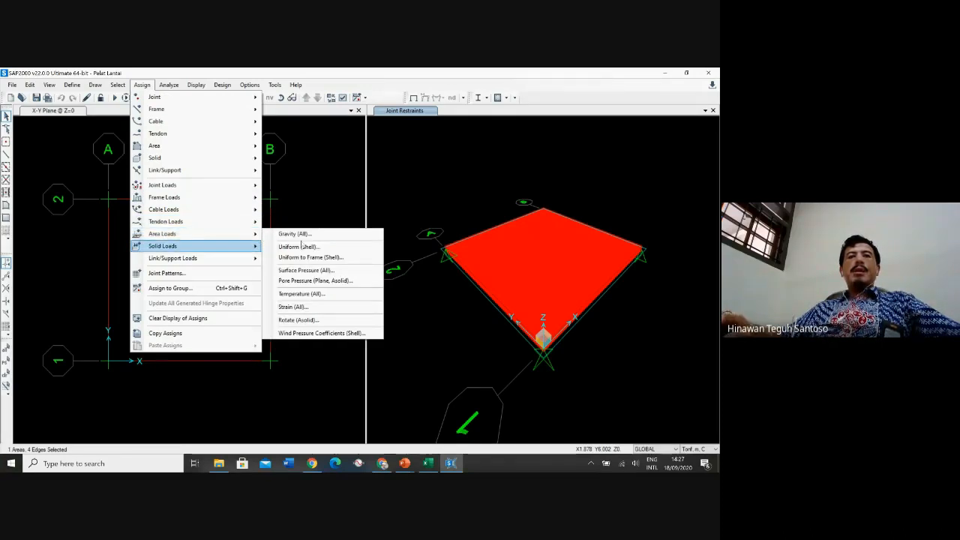
pyautogui.moveTo(225, 245)
pyautogui.moveTo(254, 234)
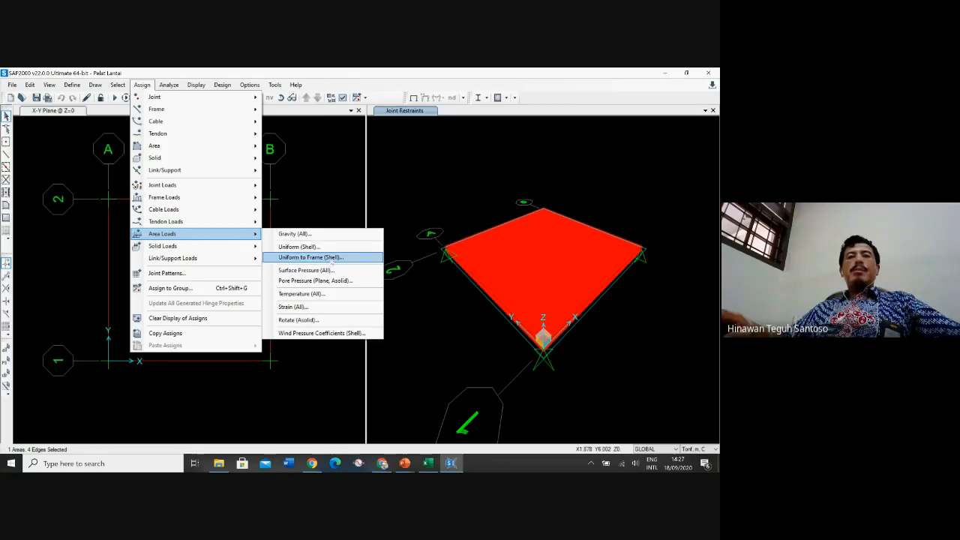
pyautogui.click(332, 248)
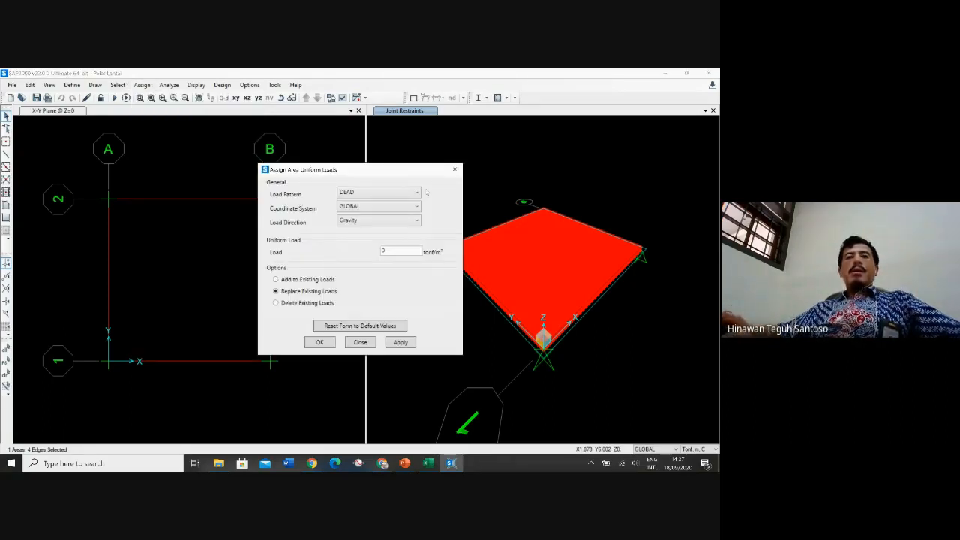
pyautogui.click(390, 193)
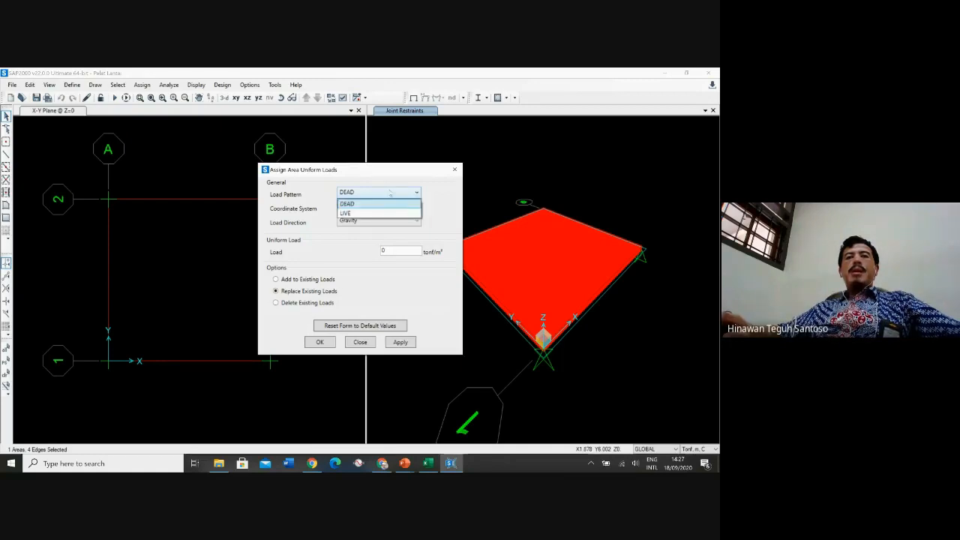
pyautogui.click(374, 214)
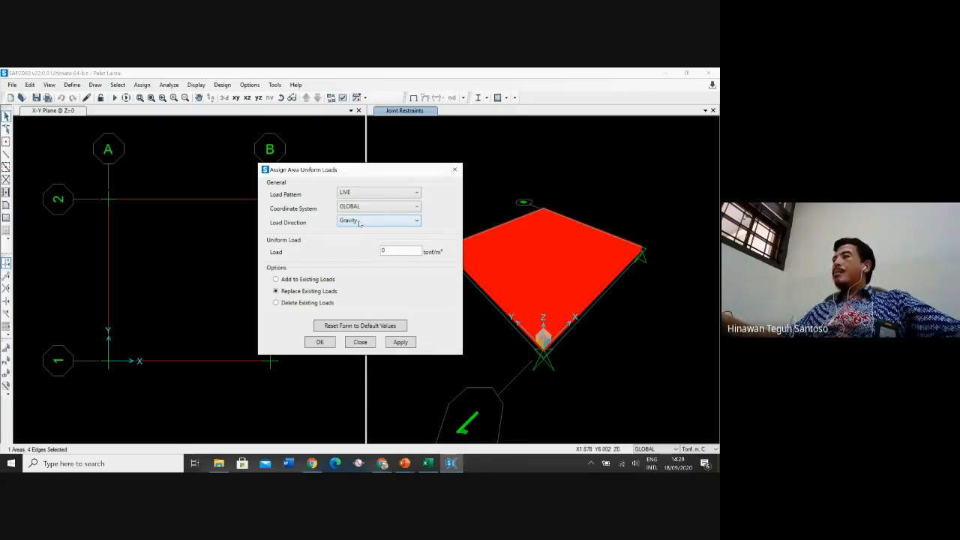
pyautogui.click(386, 250)
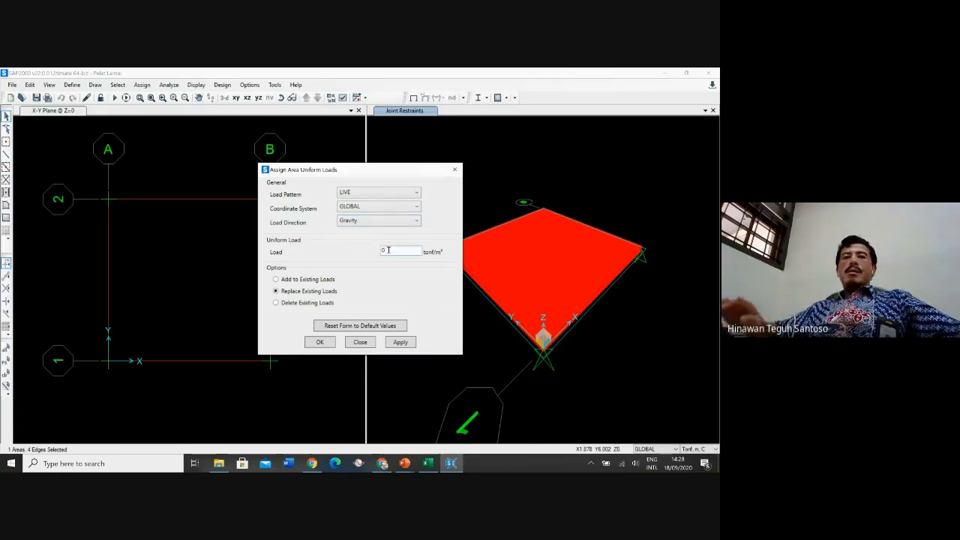
pyautogui.write('.25')
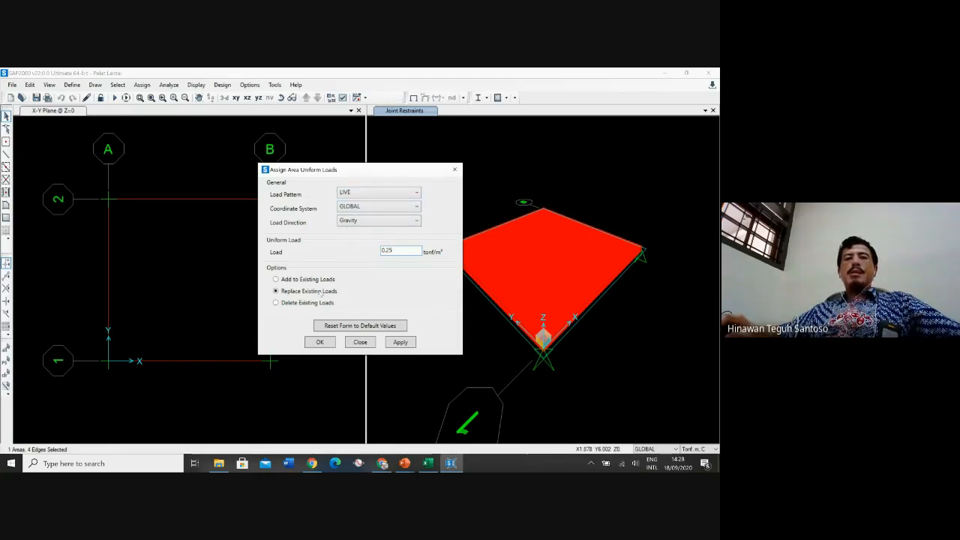
pyautogui.click(319, 342)
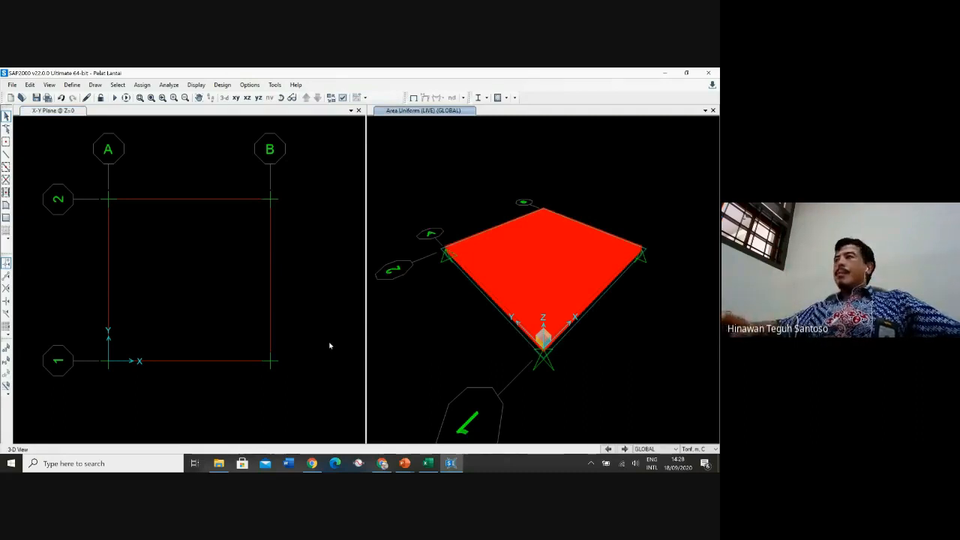
# Inspect the slab's assignments and assigned loads in its object information
pyautogui.click(515, 262)
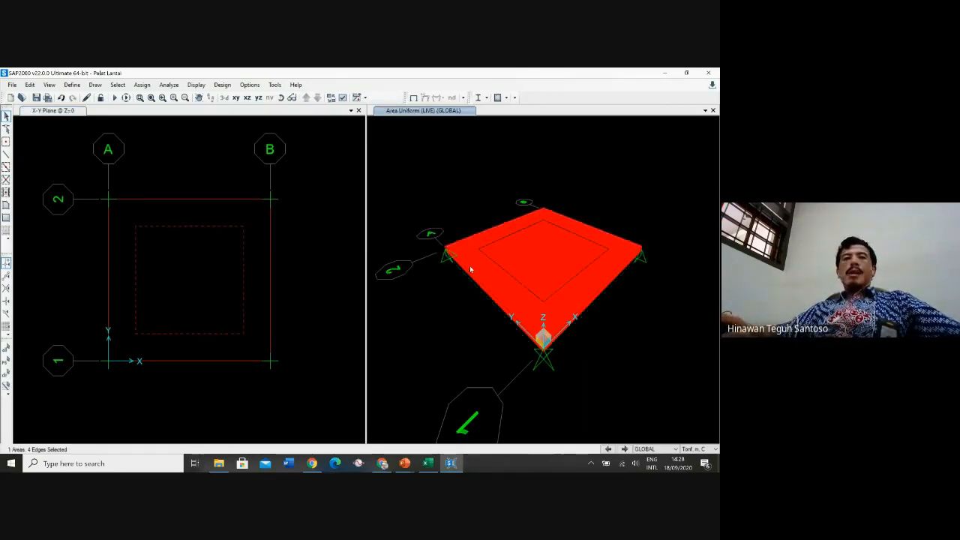
pyautogui.rightClick(534, 270)
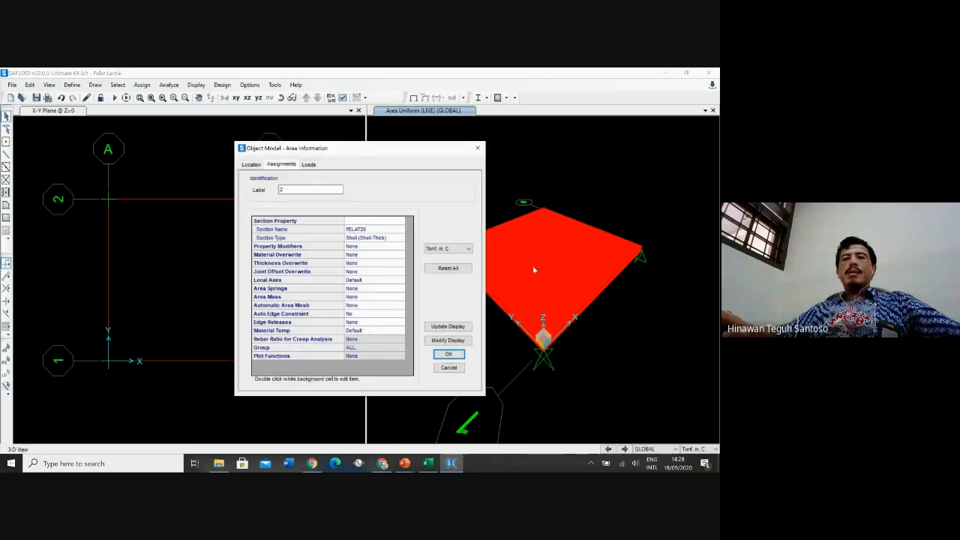
pyautogui.click(314, 165)
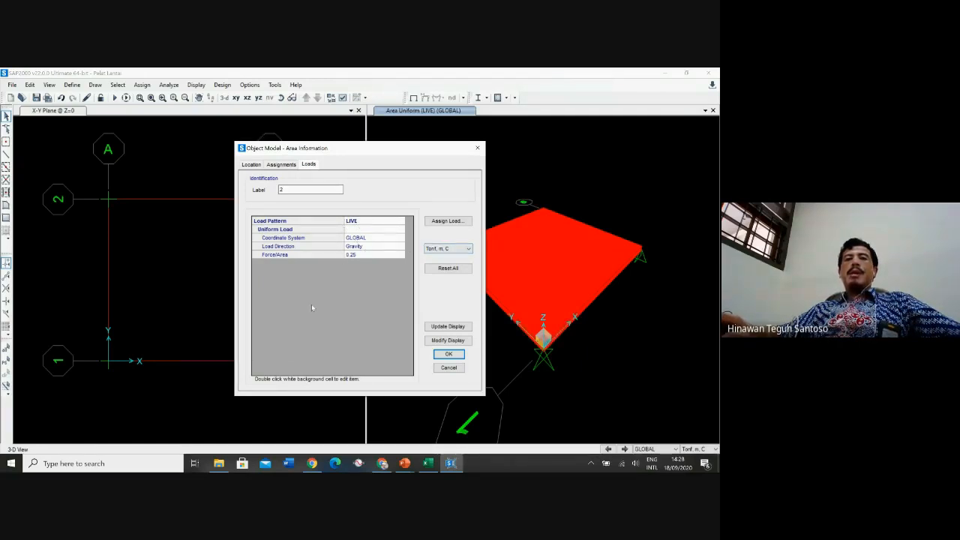
pyautogui.click(459, 356)
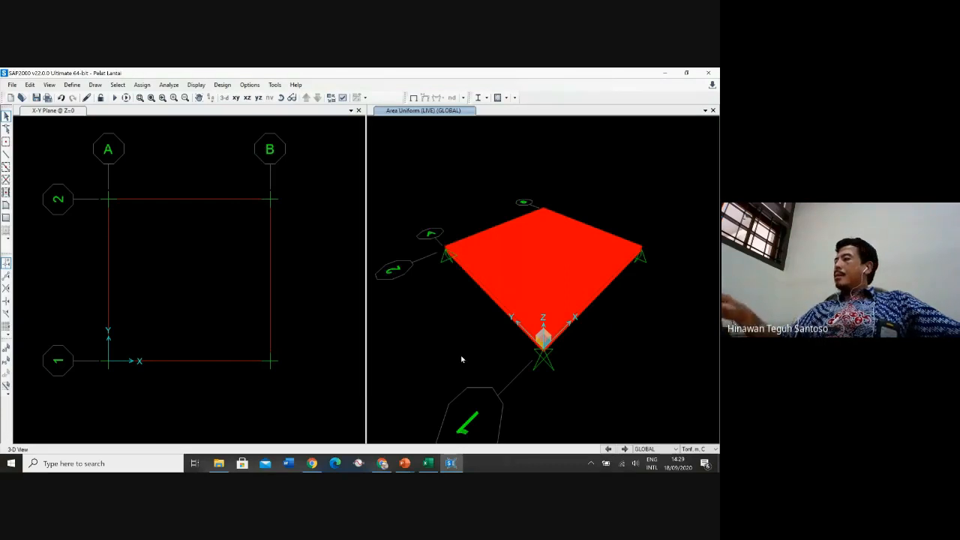
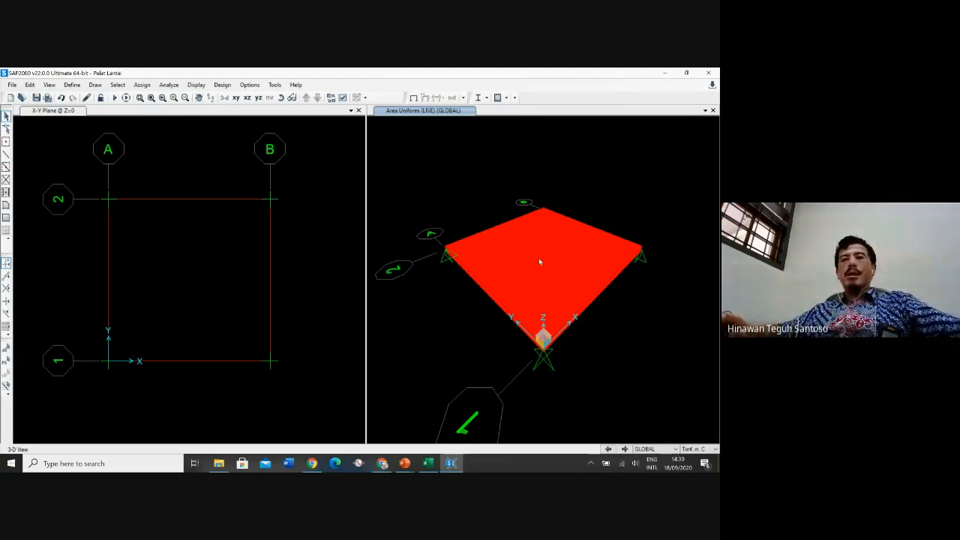
# Assign an automatic area mesh to the slab, dividing it into 4 by 4 objects along both edges
pyautogui.click(539, 261)
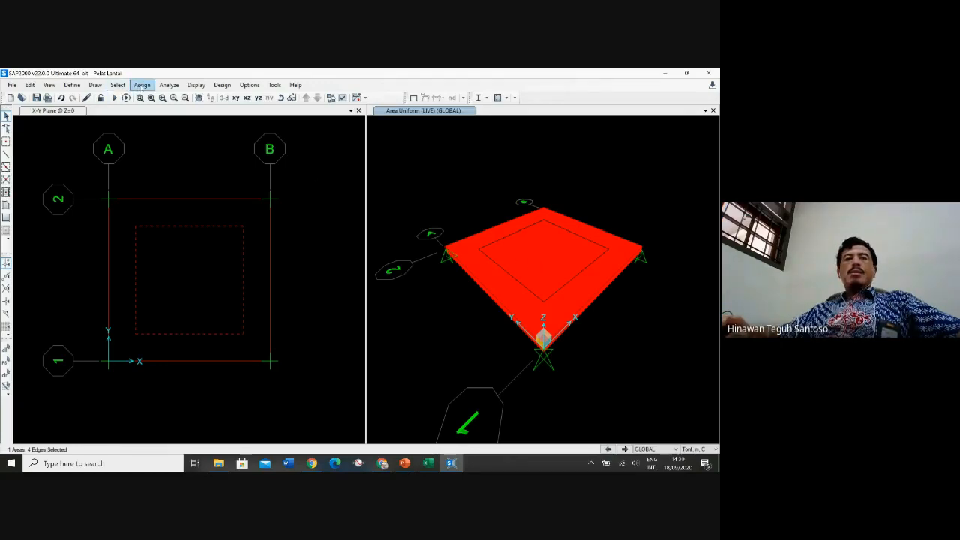
pyautogui.click(142, 84)
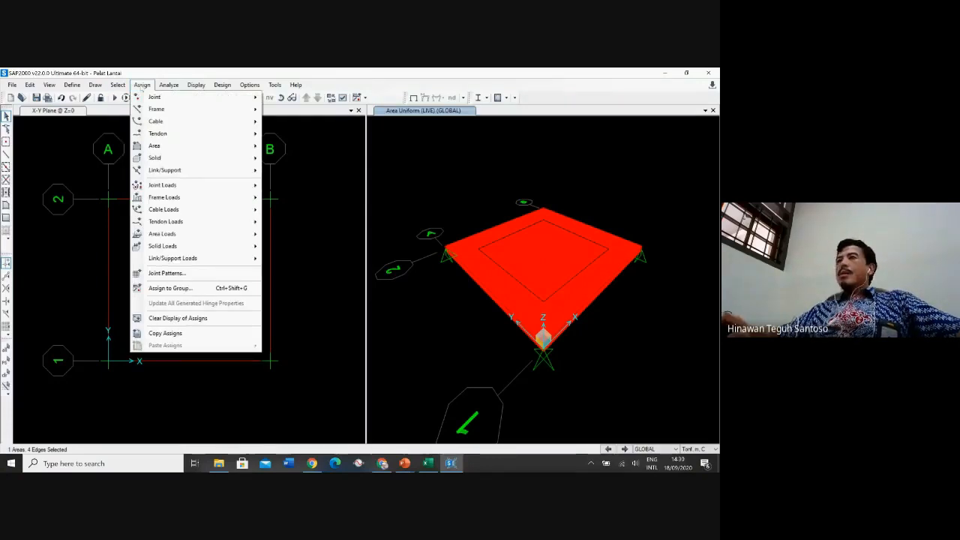
pyautogui.moveTo(165, 146)
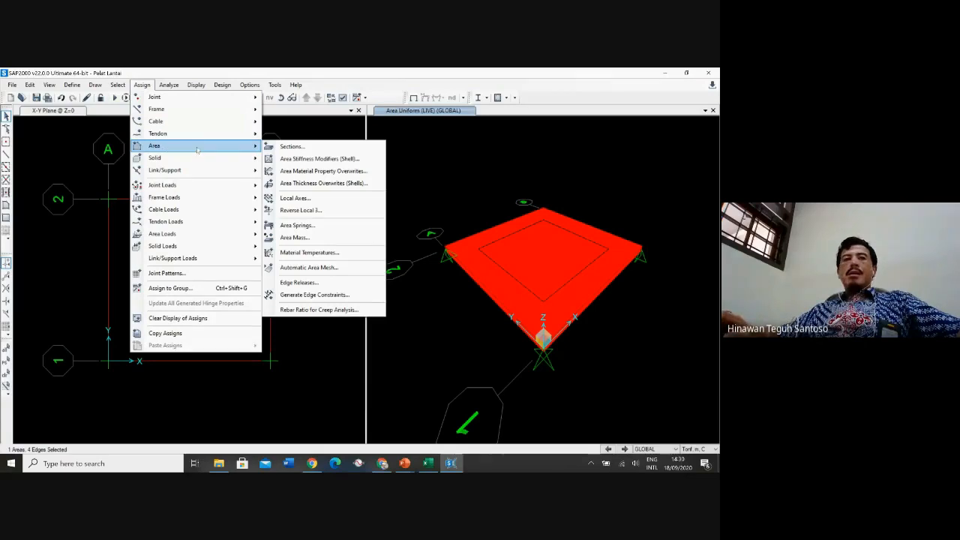
pyautogui.click(319, 268)
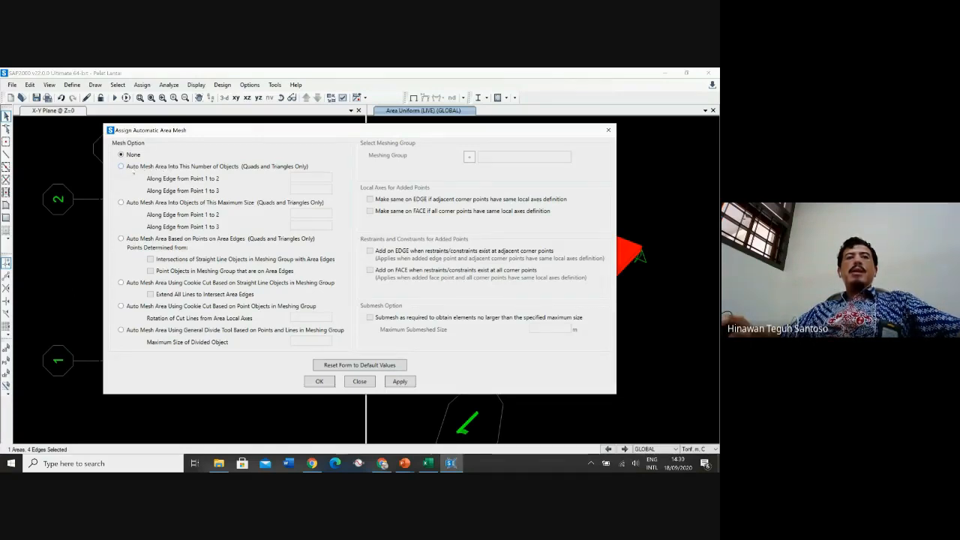
pyautogui.click(134, 171)
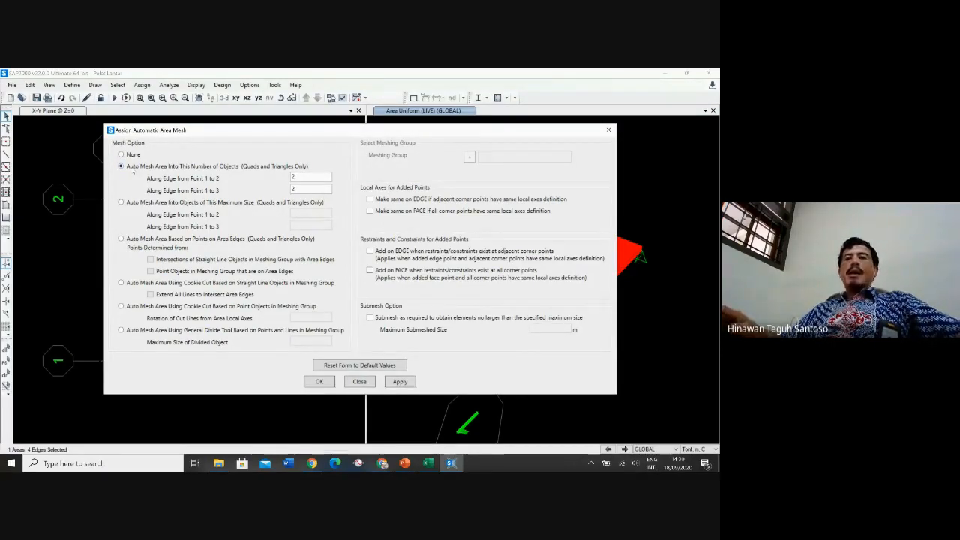
pyautogui.doubleClick(300, 178)
pyautogui.write('4')
pyautogui.doubleClick(300, 190)
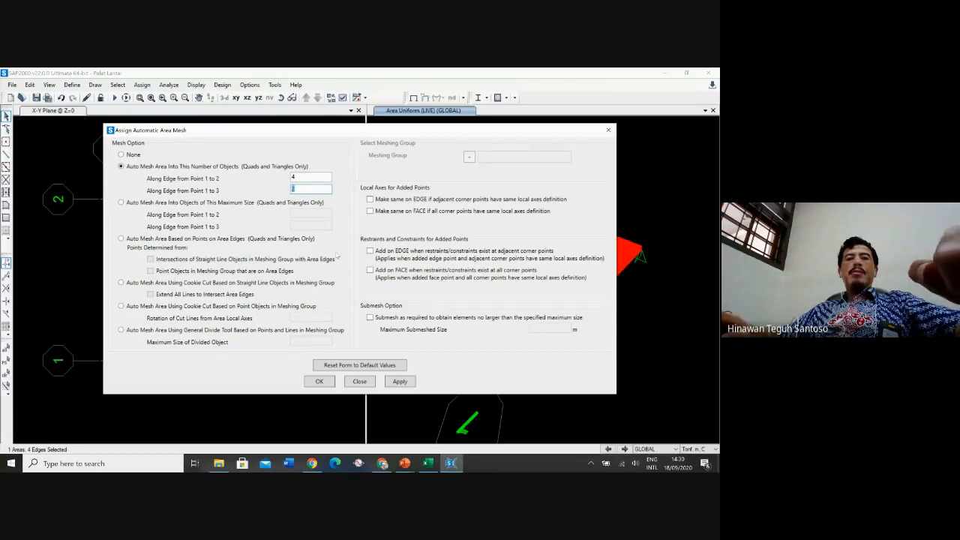
pyautogui.write('4')
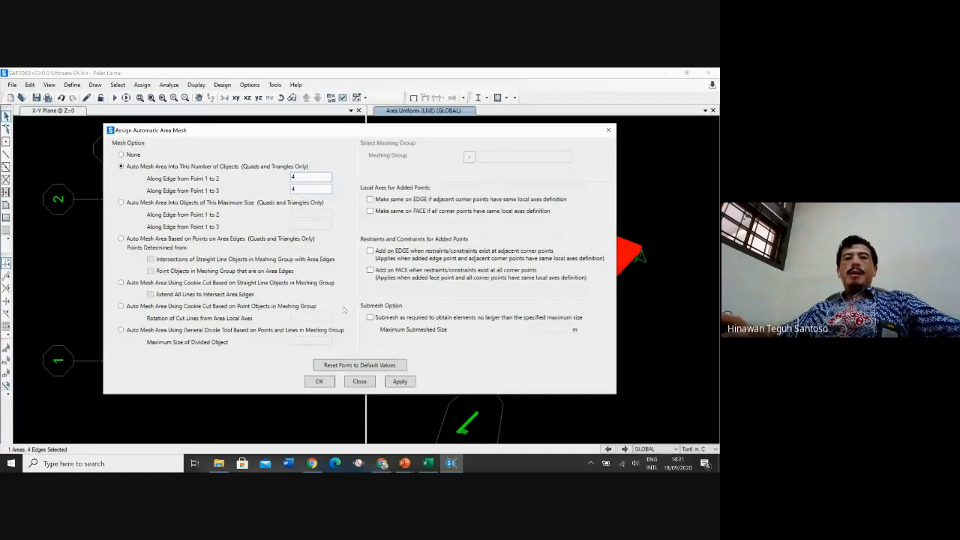
pyautogui.click(319, 383)
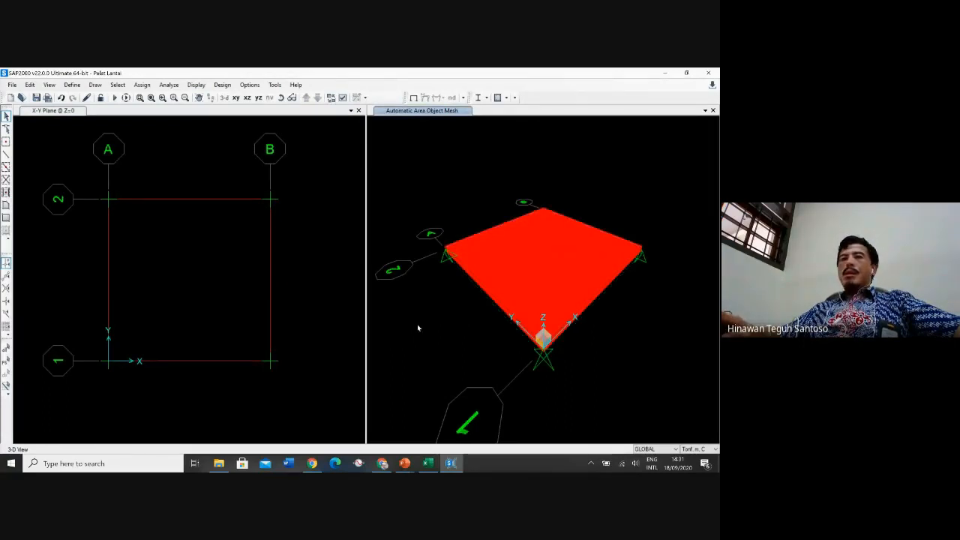
# Inspect the slab's object information to check its mesh assignment
pyautogui.click(534, 277)
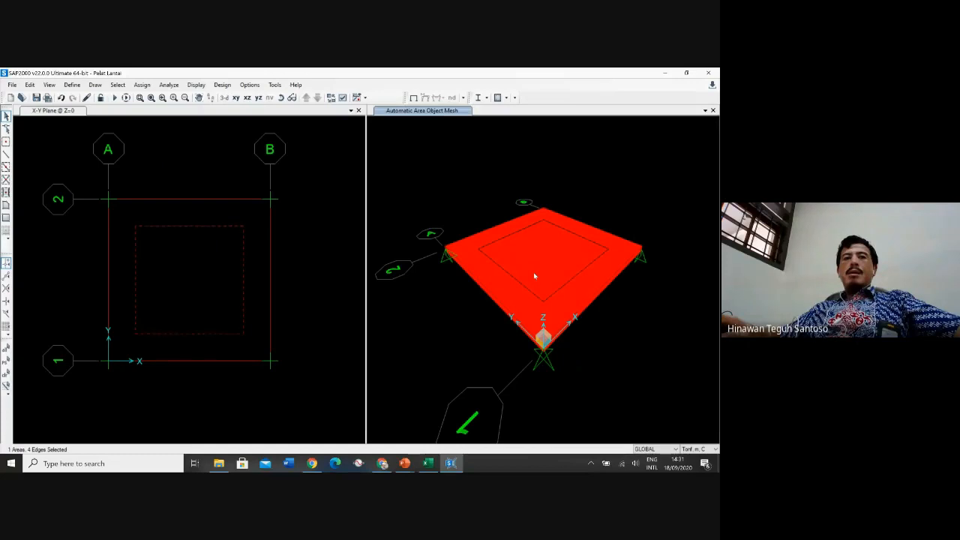
pyautogui.click(557, 256)
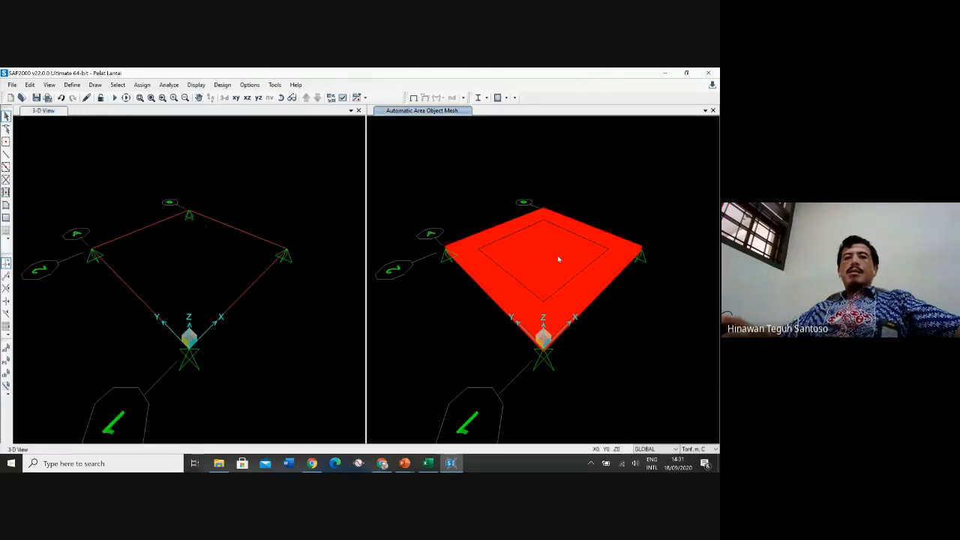
pyautogui.click(540, 259)
pyautogui.rightClick(540, 259)
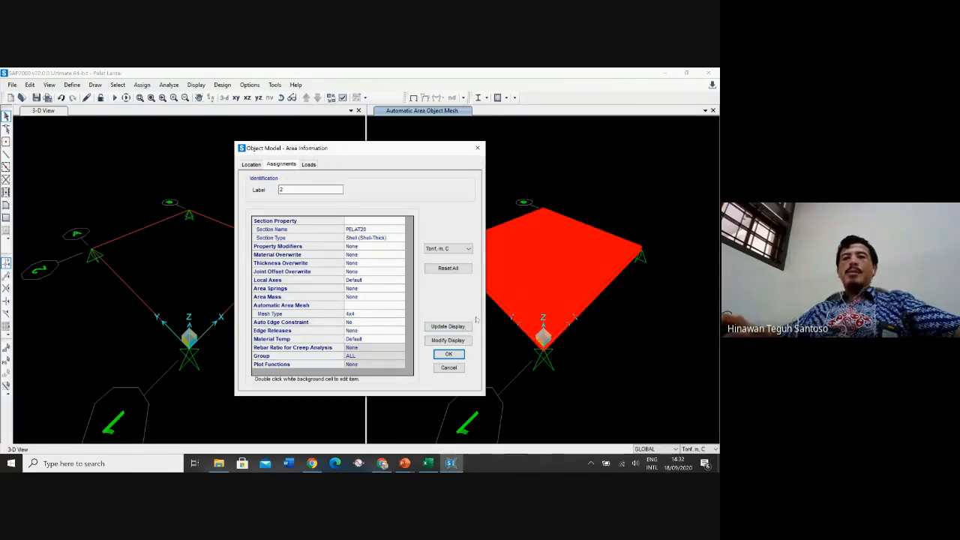
pyautogui.click(453, 369)
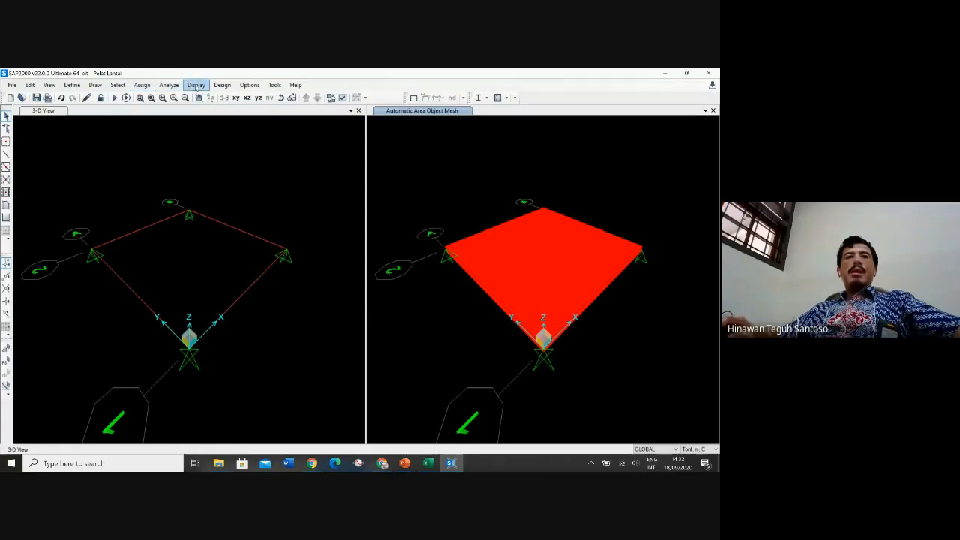
# Set the MODAL case to not run and run the analysis for the DEAD and LIVE cases
pyautogui.click(169, 85)
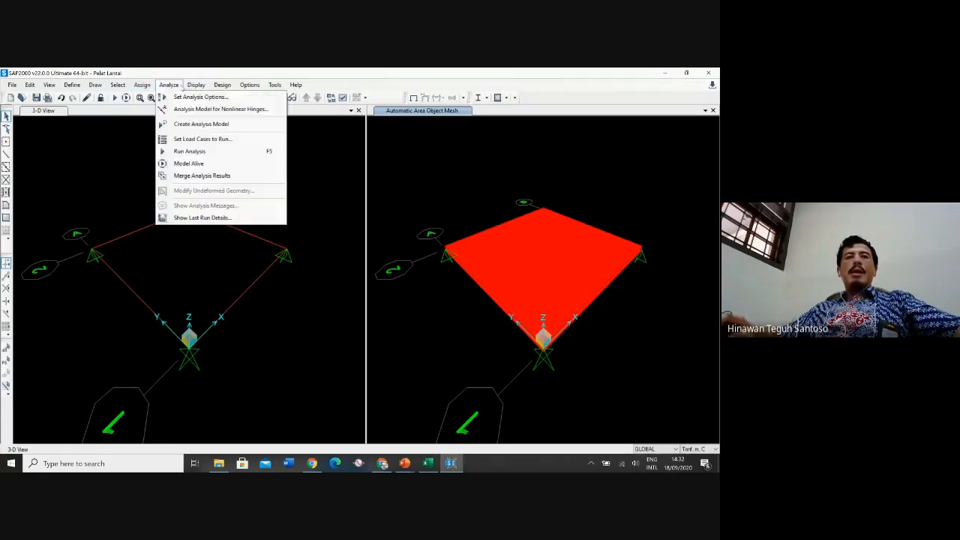
pyautogui.click(194, 140)
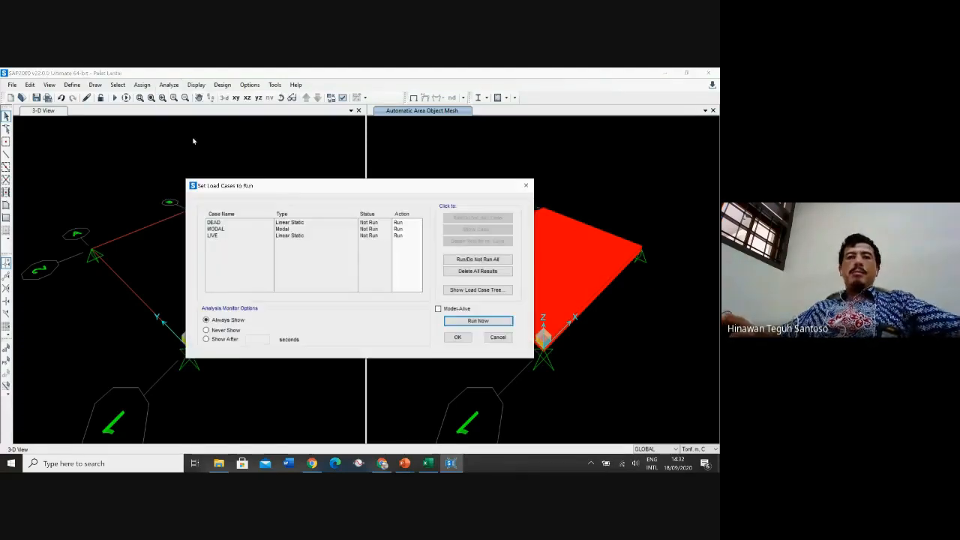
pyautogui.click(375, 229)
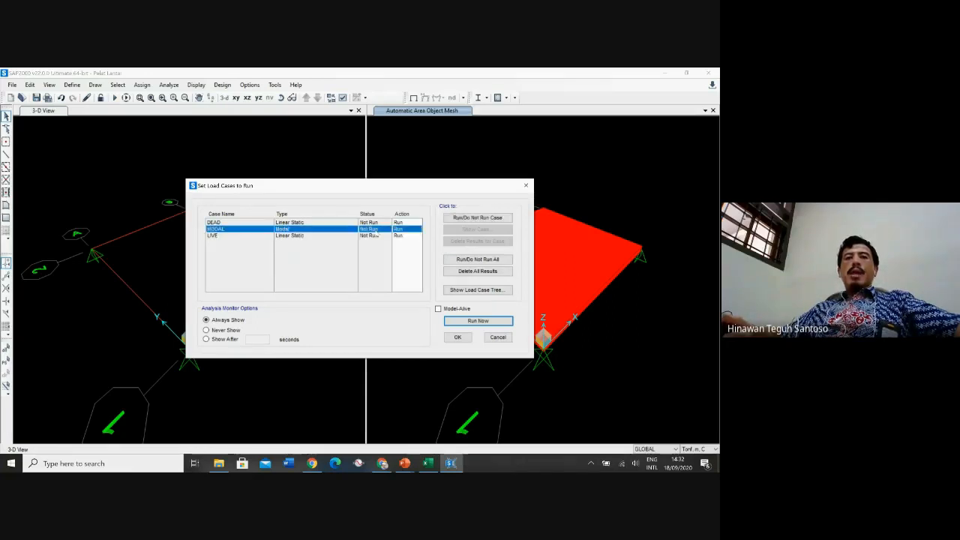
pyautogui.click(471, 217)
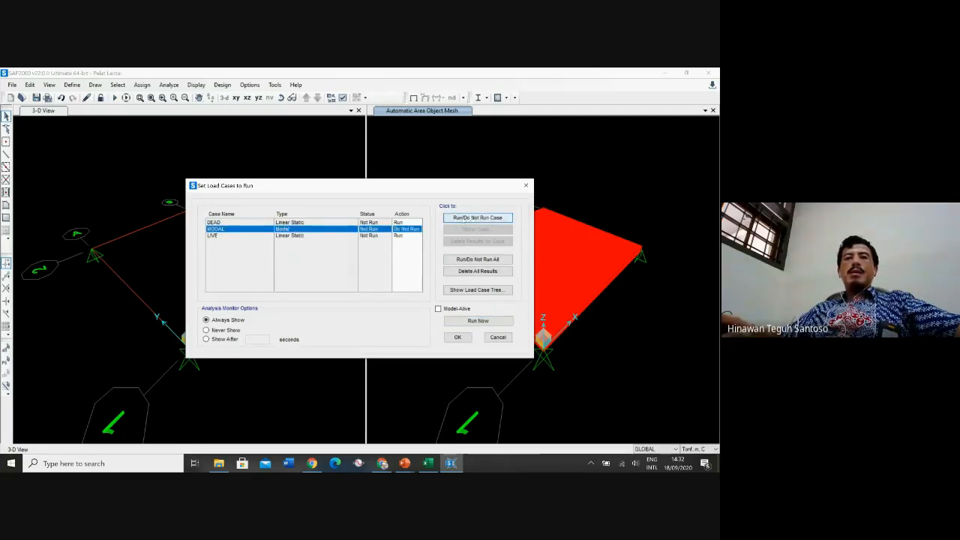
pyautogui.click(231, 223)
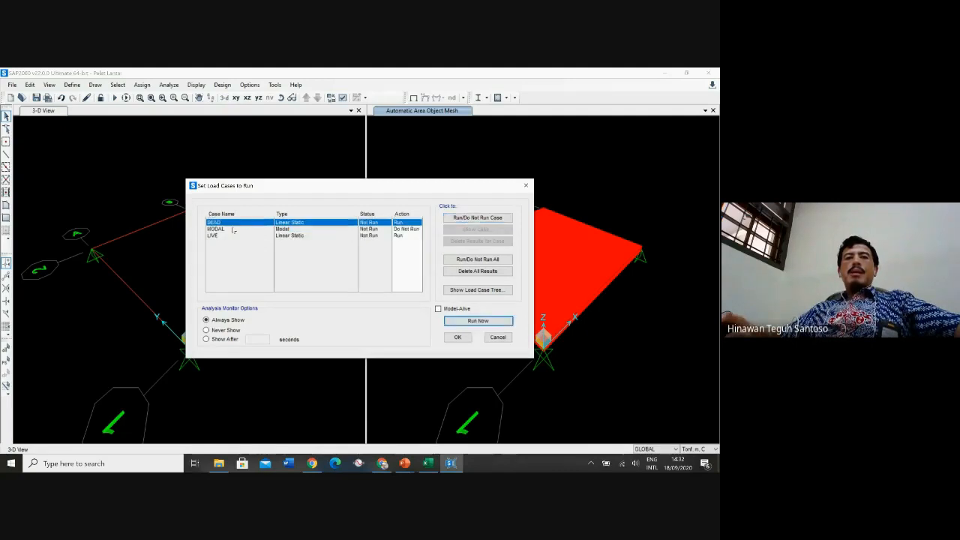
pyautogui.click(219, 235)
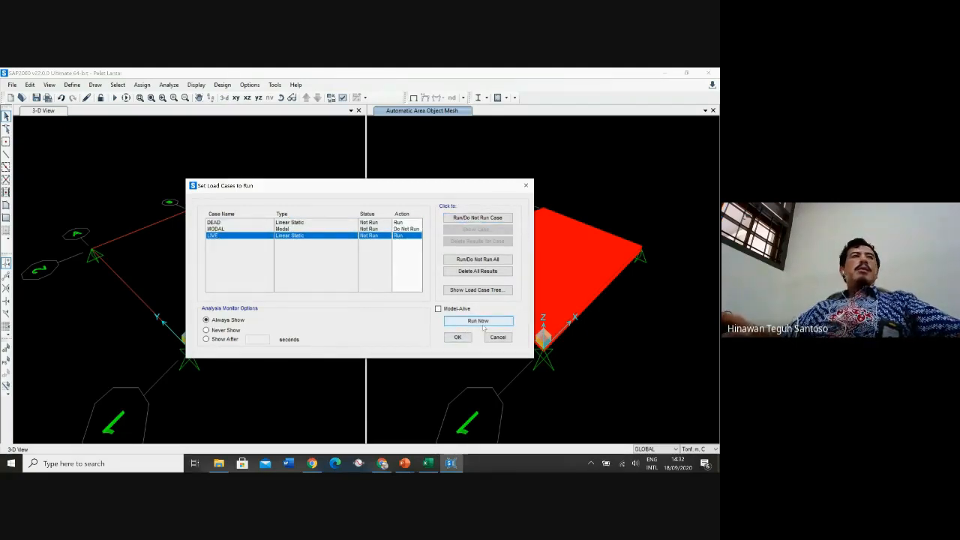
pyautogui.click(483, 327)
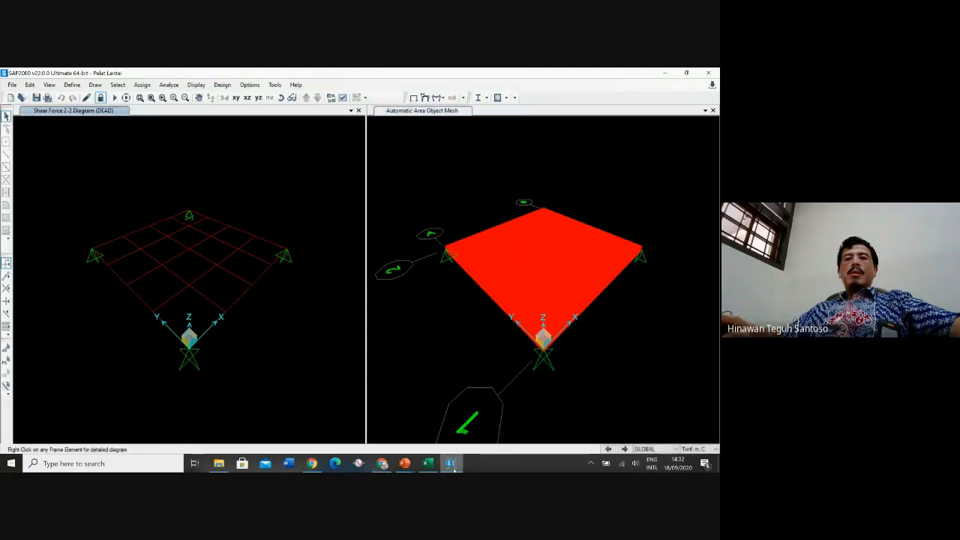
# Read through the analysis log in the analysis complete window
pyautogui.moveTo(452, 465)
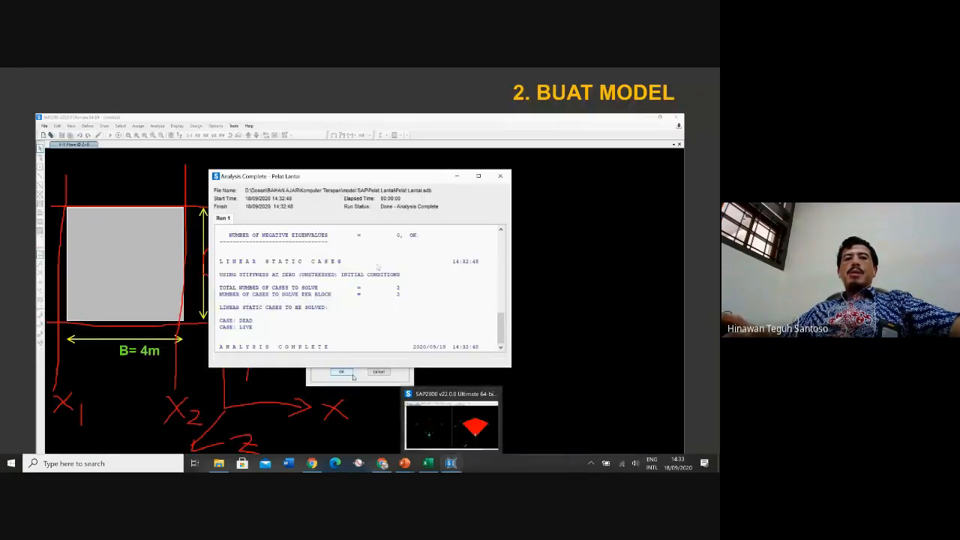
pyautogui.moveTo(284, 180); pyautogui.dragTo(292, 204)
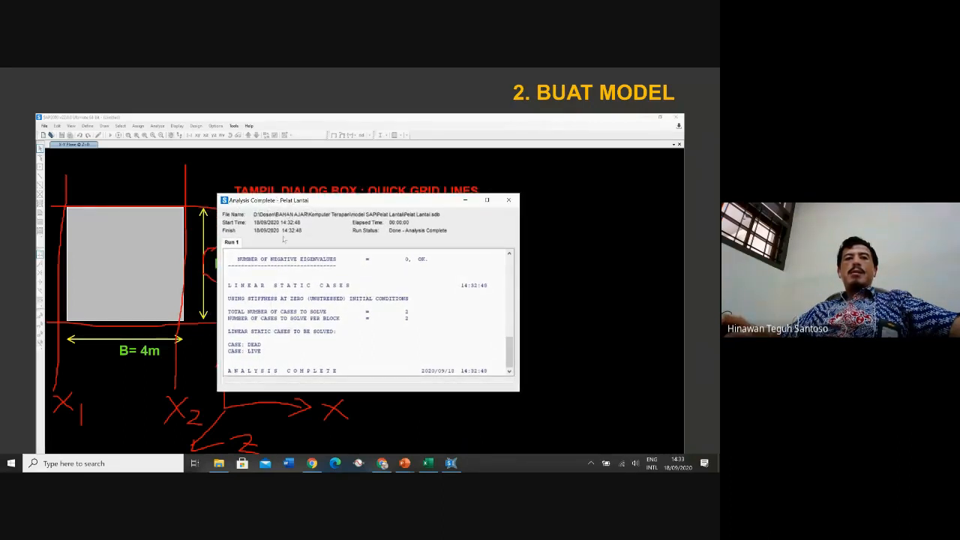
pyautogui.moveTo(508, 346); pyautogui.dragTo(504, 254)
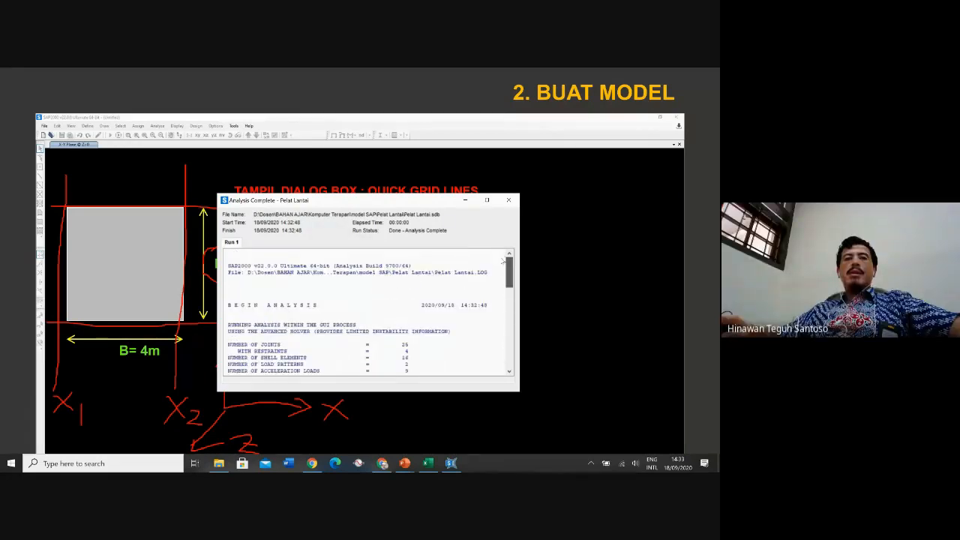
pyautogui.scroll(-2, 500, 271)
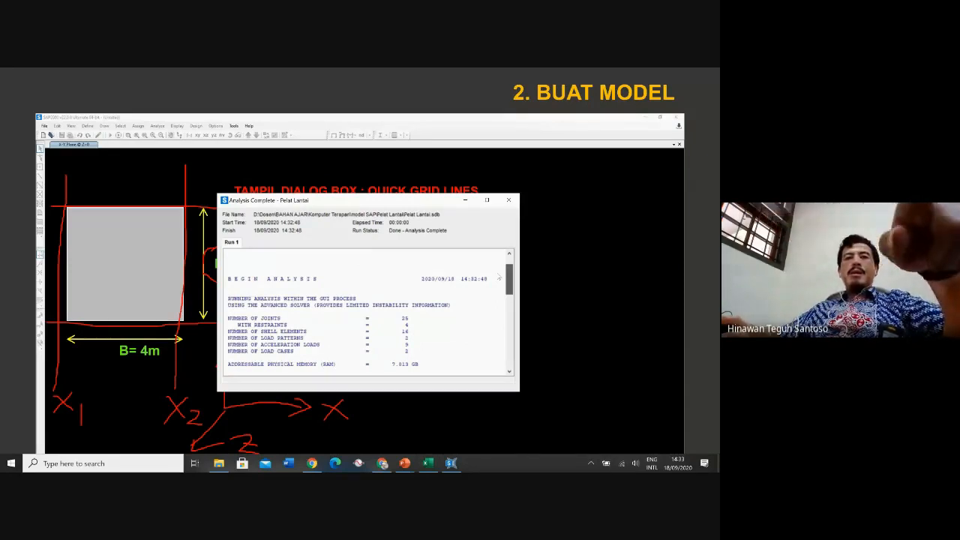
pyautogui.scroll(-1, 498, 279)
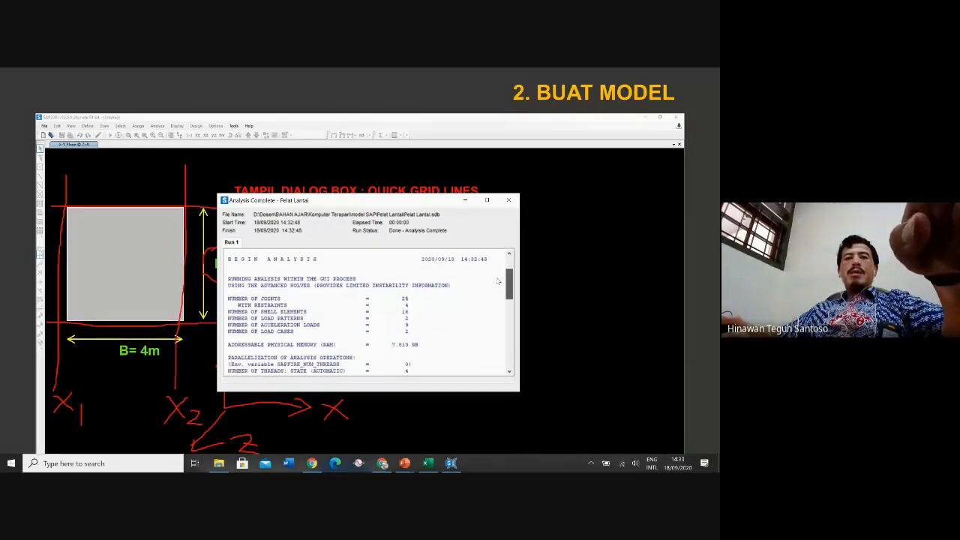
pyautogui.scroll(-1, 496, 283)
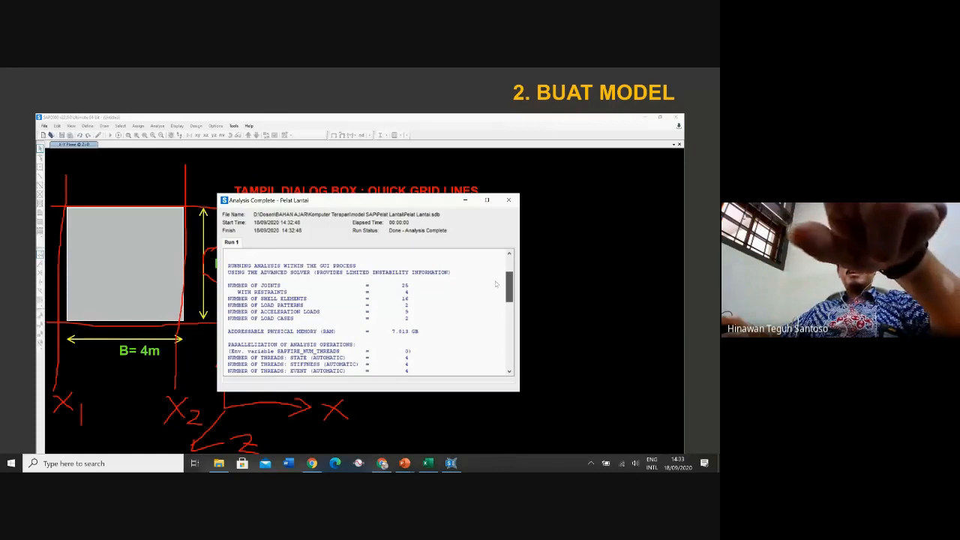
pyautogui.scroll(-3, 496, 285)
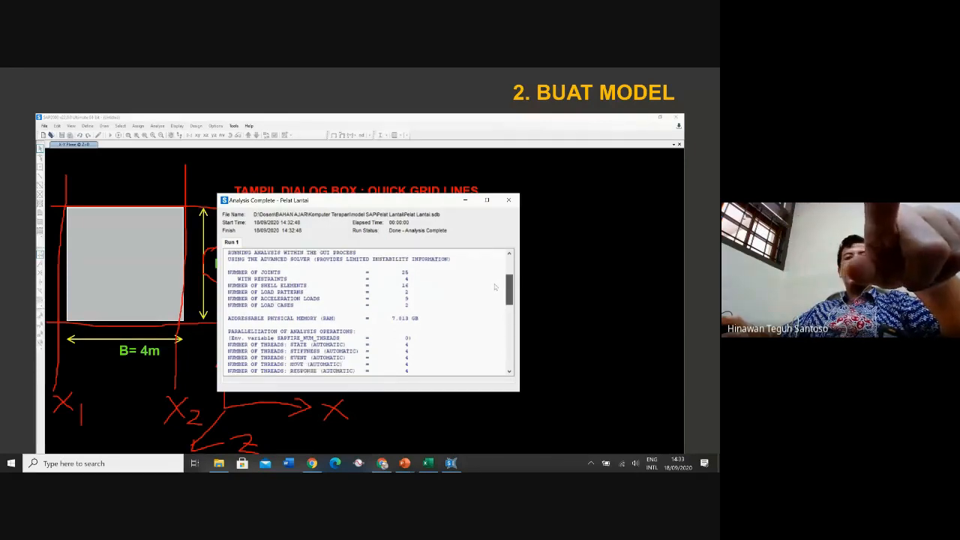
pyautogui.scroll(-2, 495, 299)
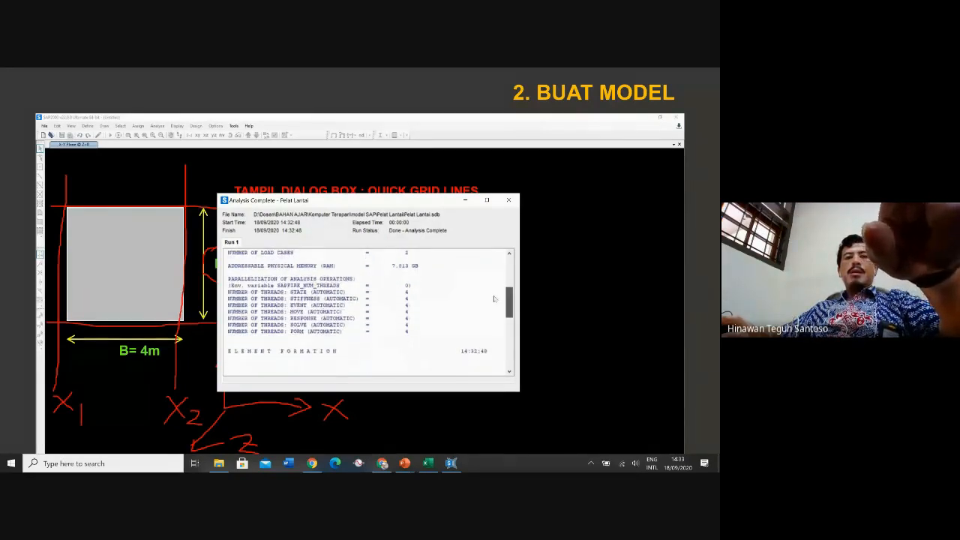
pyautogui.scroll(-3, 493, 299)
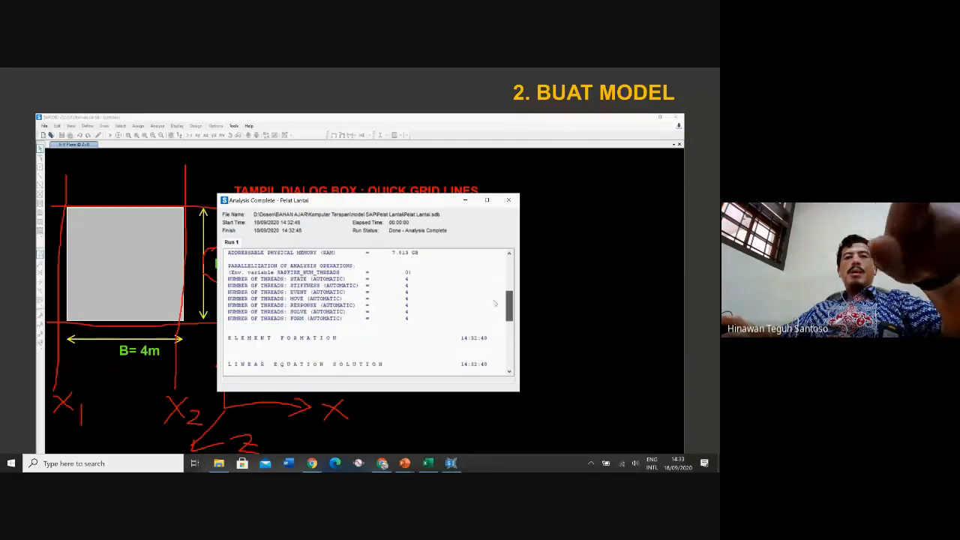
pyautogui.scroll(-5, 493, 315)
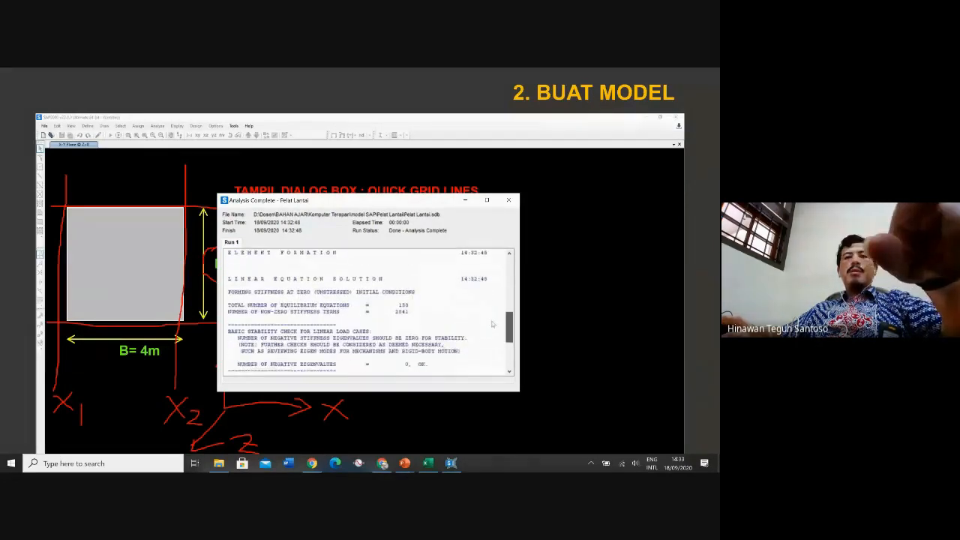
pyautogui.scroll(-2, 491, 345)
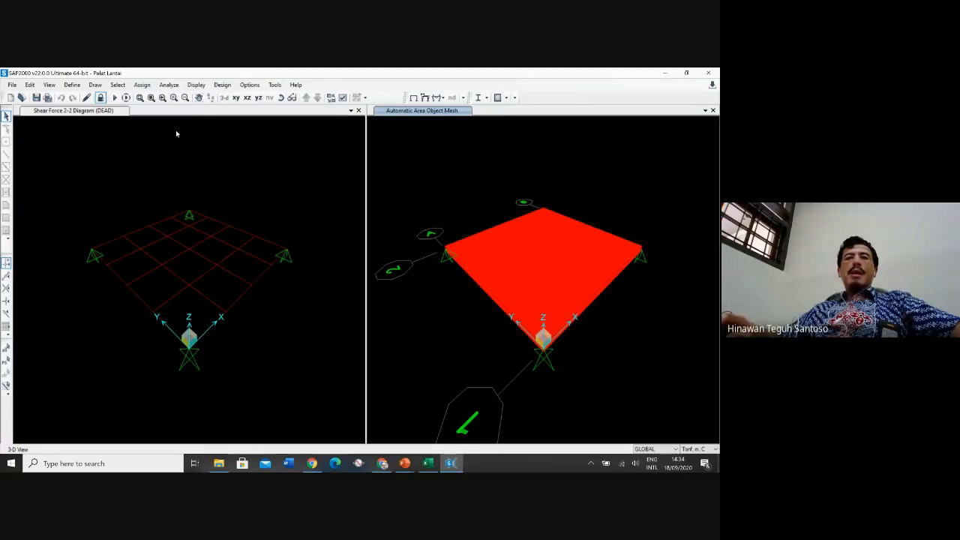
# Display joint reactions for the LIVE load case as arrows in the left view
pyautogui.click(99, 110)
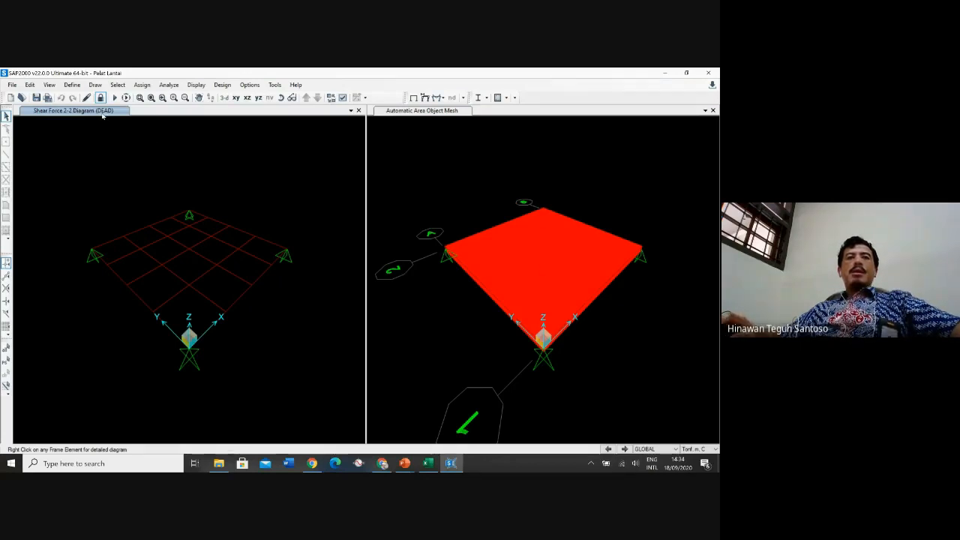
pyautogui.click(199, 87)
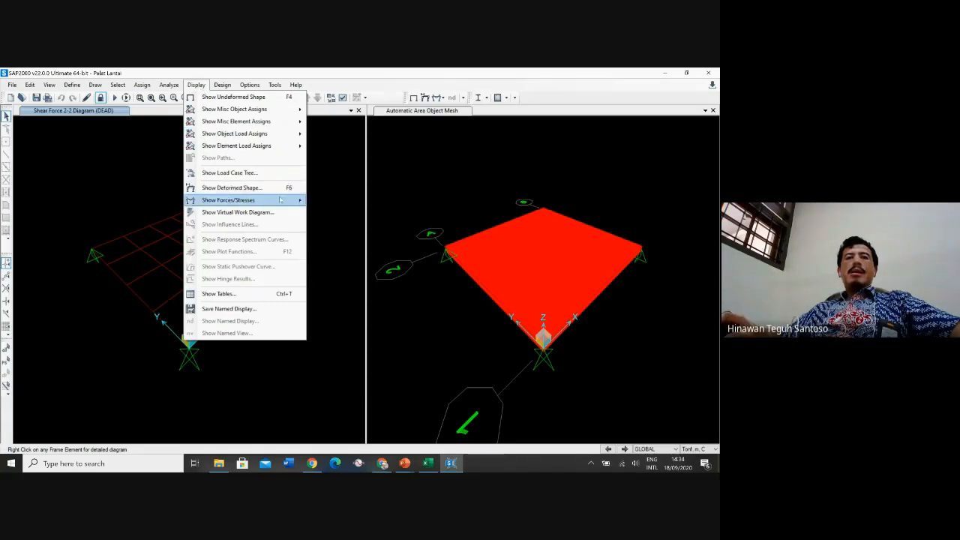
pyautogui.moveTo(280, 199)
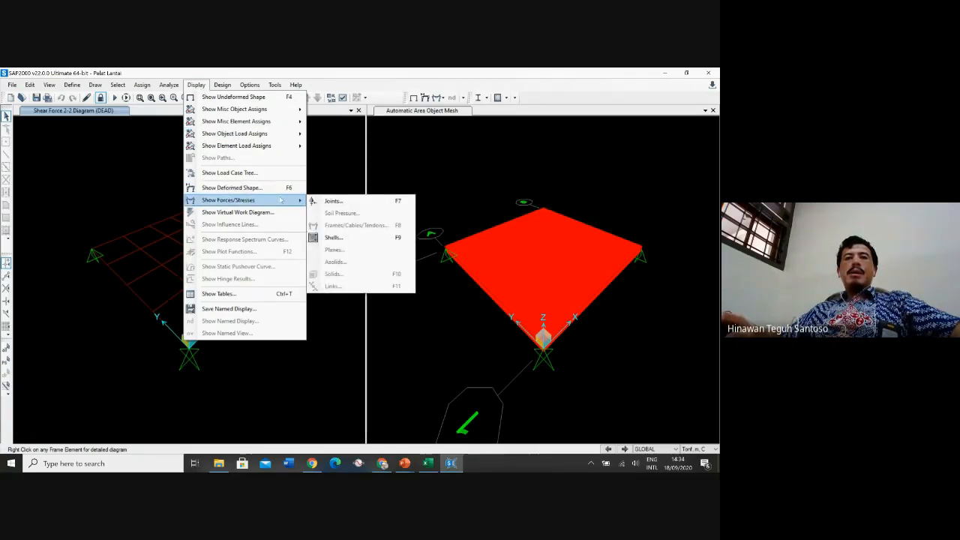
pyautogui.click(335, 203)
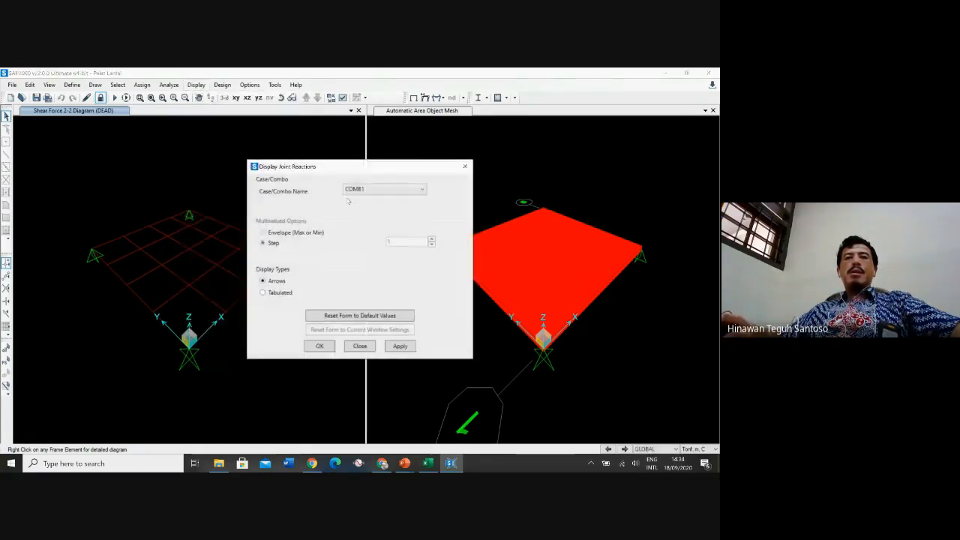
pyautogui.click(377, 190)
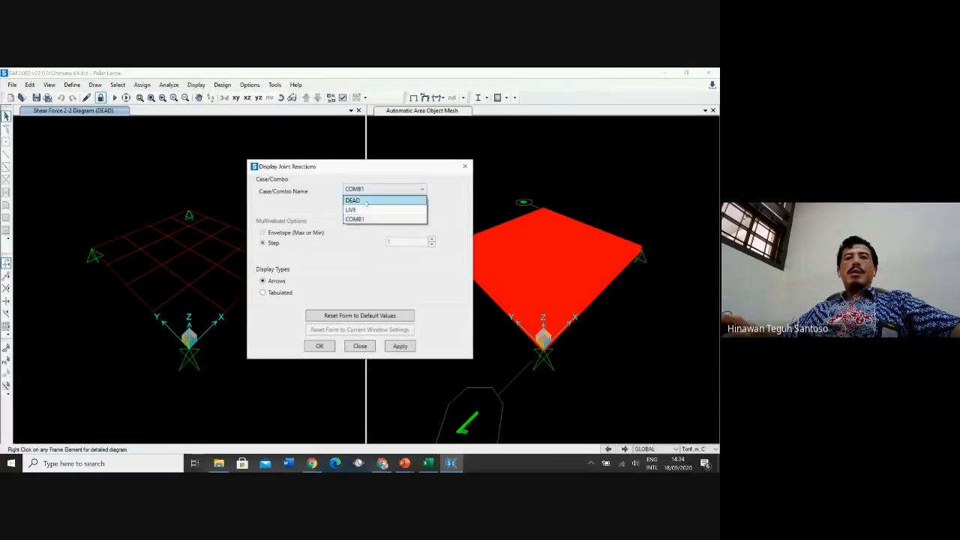
pyautogui.click(363, 213)
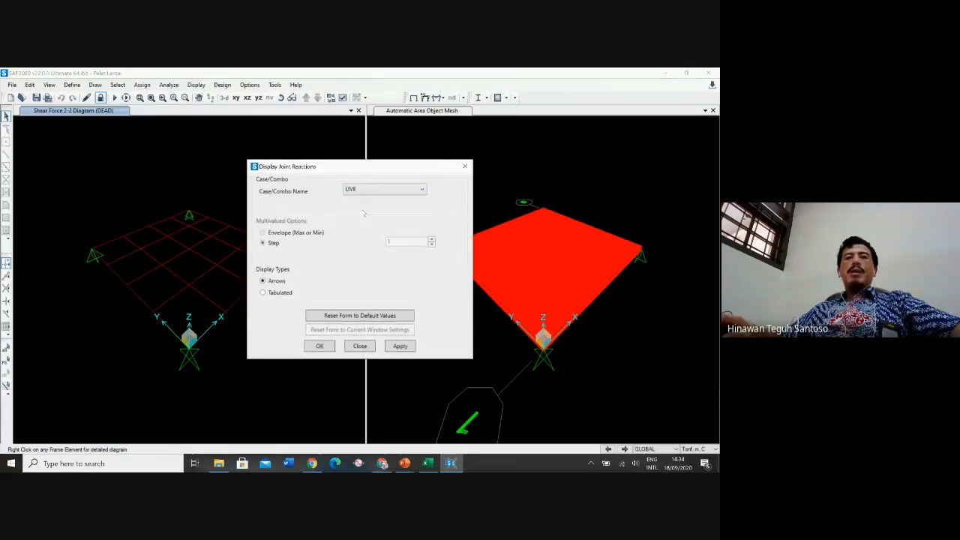
pyautogui.click(320, 345)
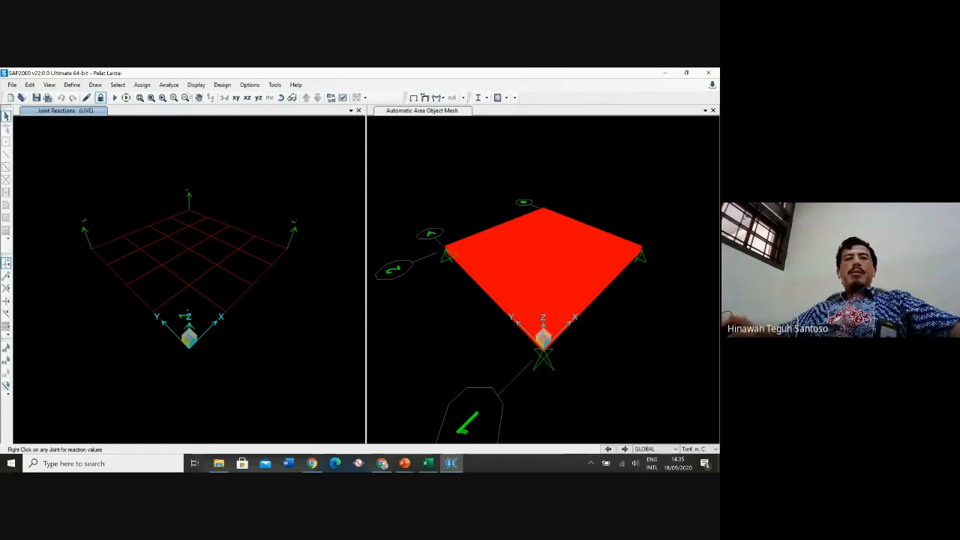
# Display joint reactions for the COMB1 combination as arrows
pyautogui.click(195, 84)
pyautogui.moveTo(278, 201)
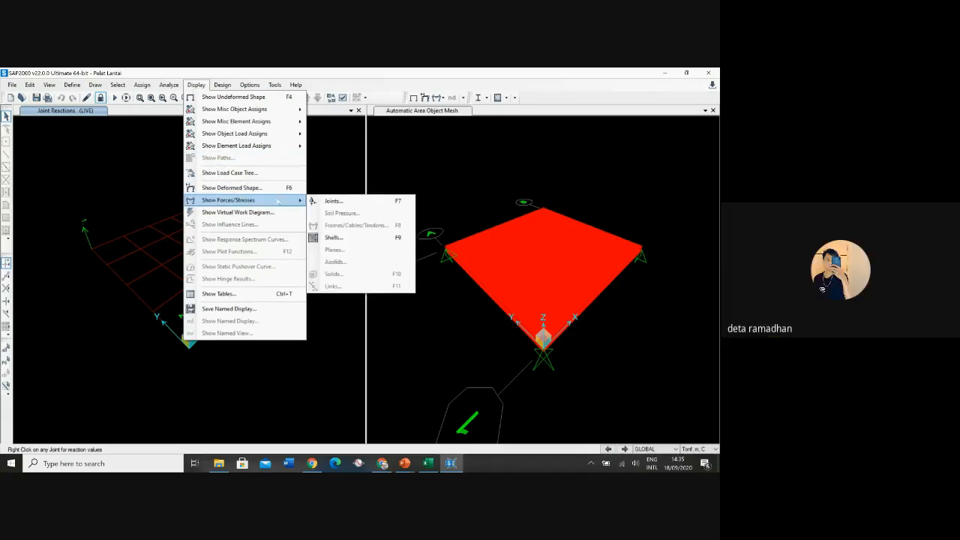
pyautogui.click(331, 201)
pyautogui.click(382, 189)
pyautogui.click(369, 239)
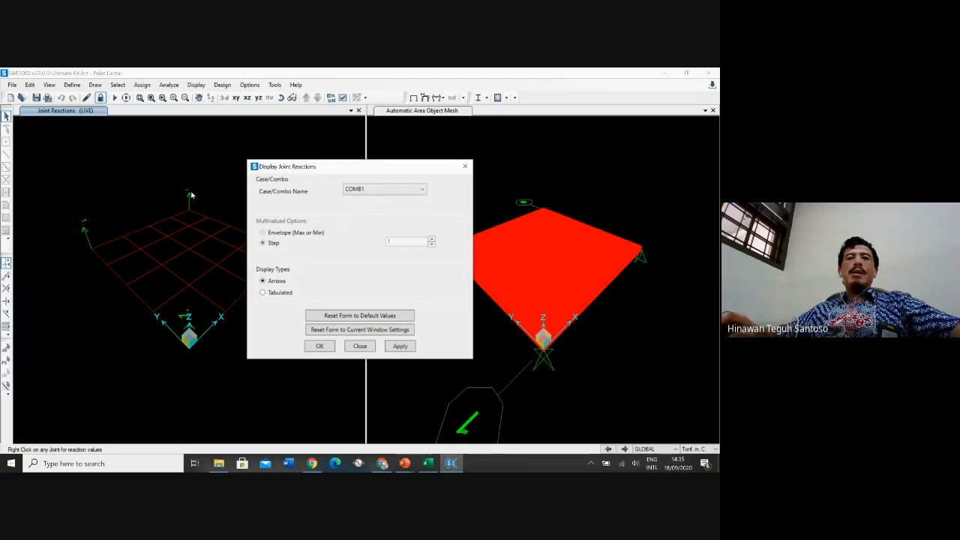
pyautogui.click(319, 347)
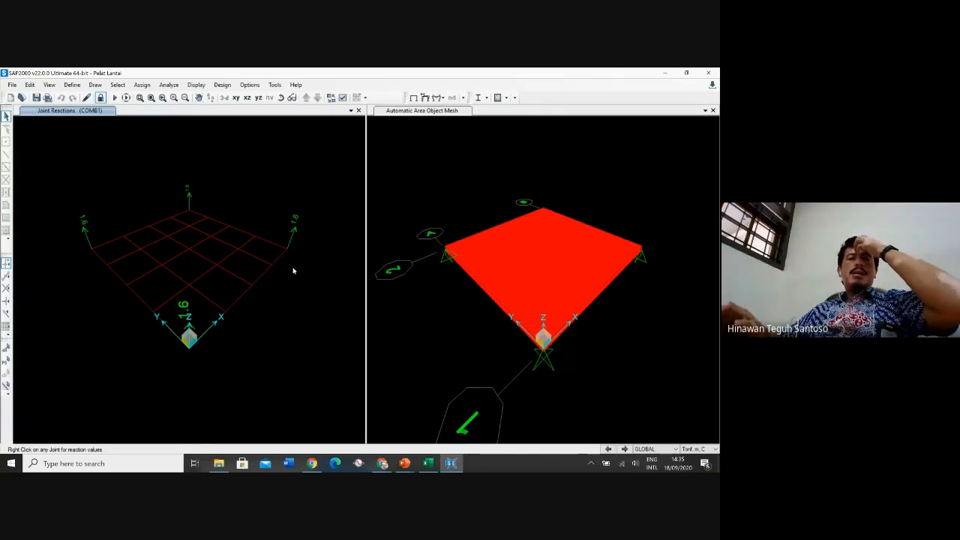
# Display shell resultant force contours of component MMin for the LIVE case
pyautogui.click(195, 85)
pyautogui.moveTo(288, 201)
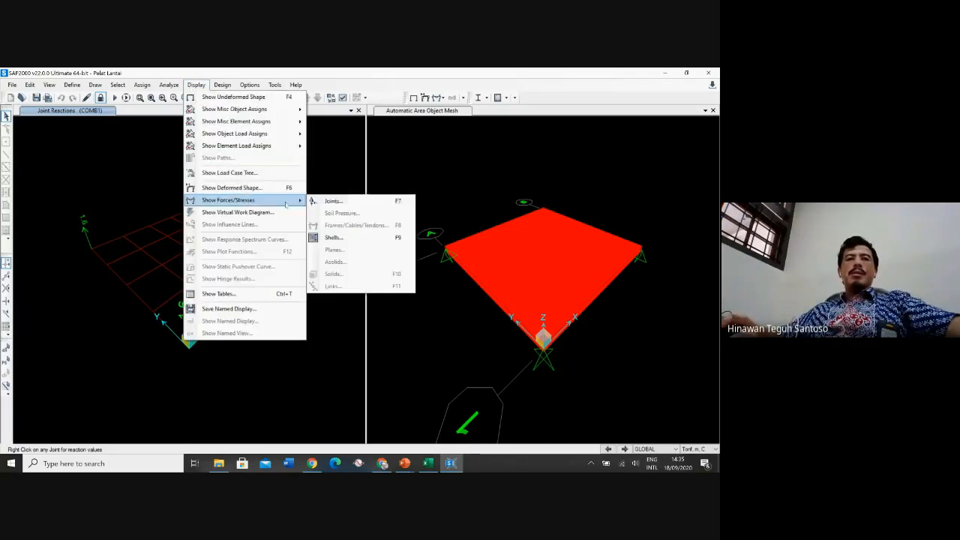
pyautogui.click(363, 238)
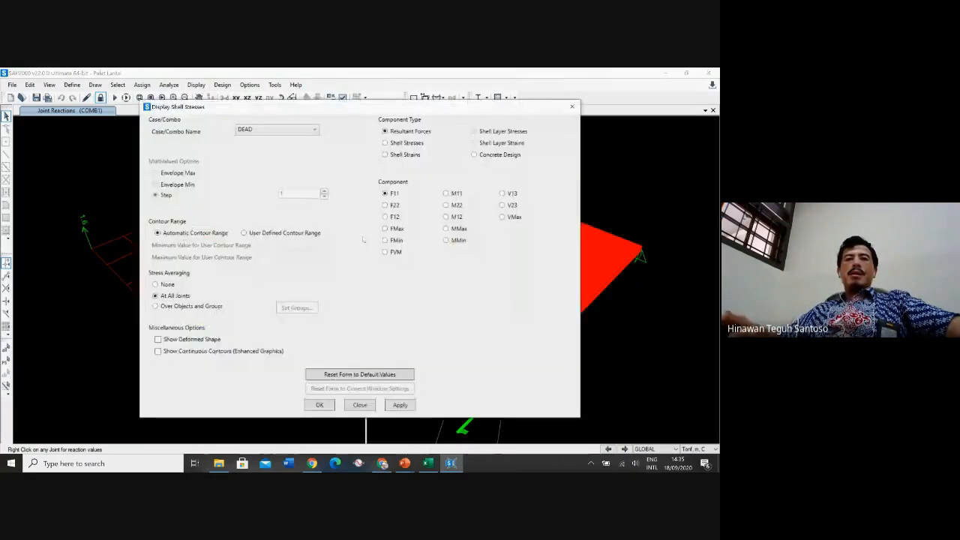
pyautogui.click(275, 132)
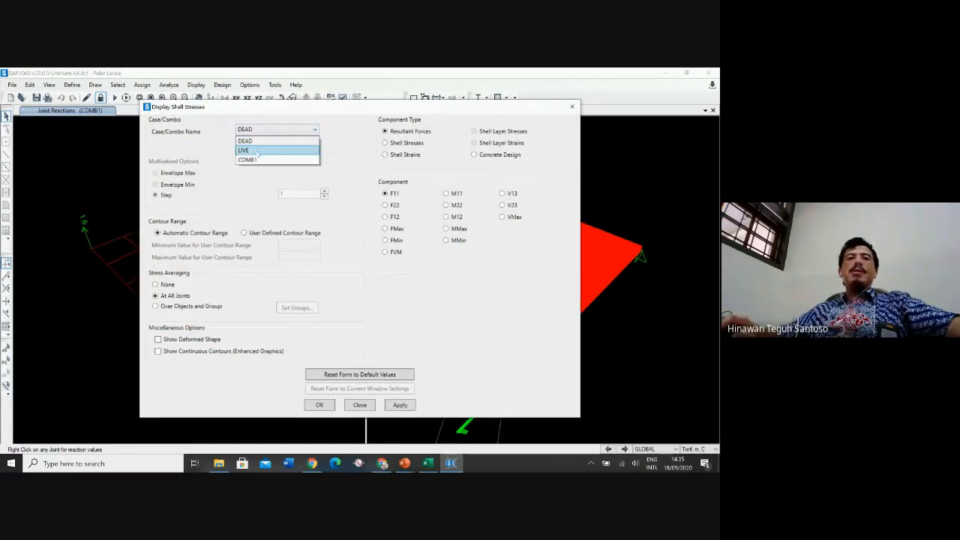
pyautogui.click(257, 151)
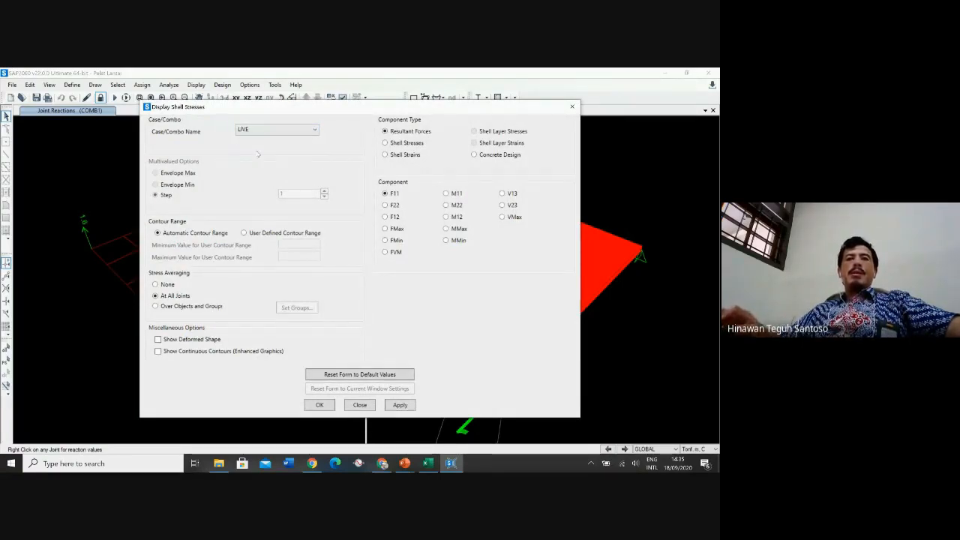
pyautogui.click(447, 240)
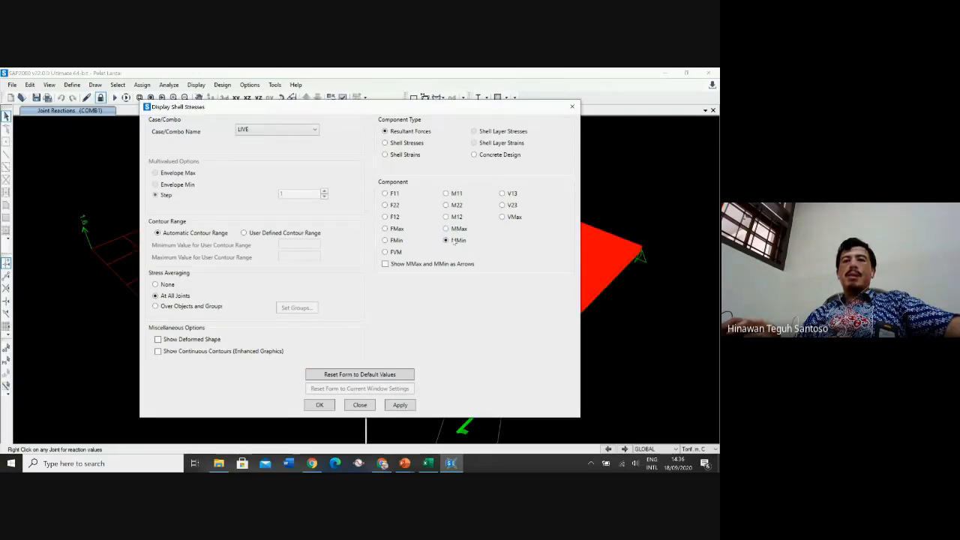
pyautogui.click(459, 232)
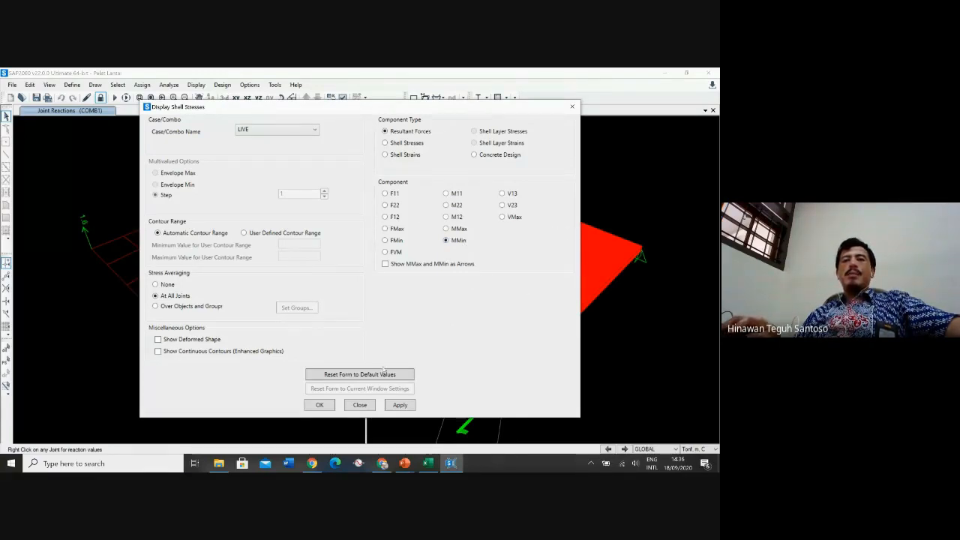
pyautogui.click(321, 405)
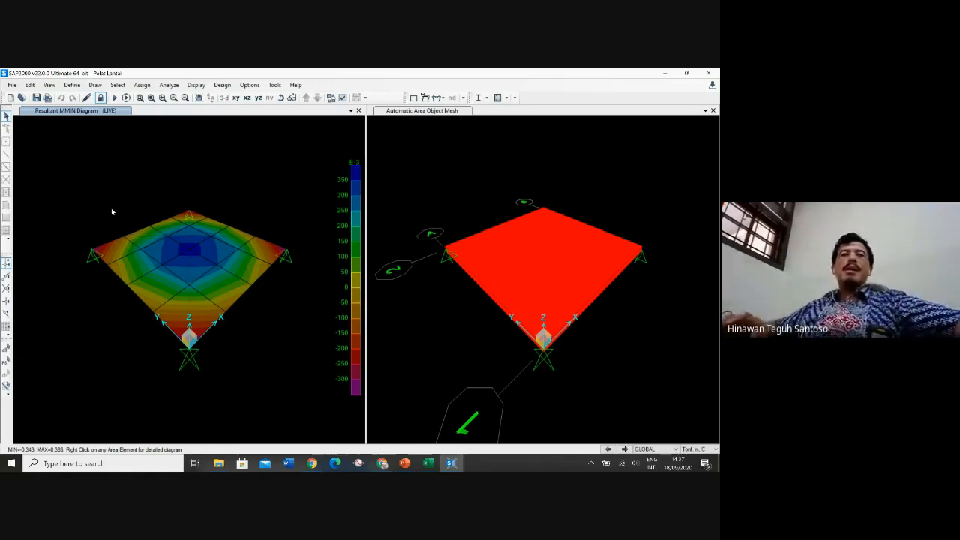
# Switch the display units to Kgf, m, C
pyautogui.moveTo(166, 256)
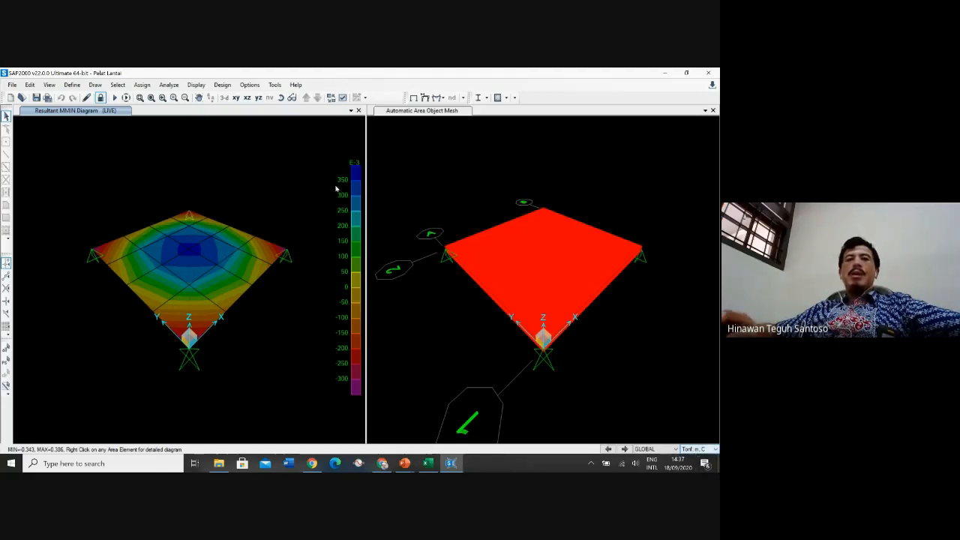
pyautogui.click(696, 449)
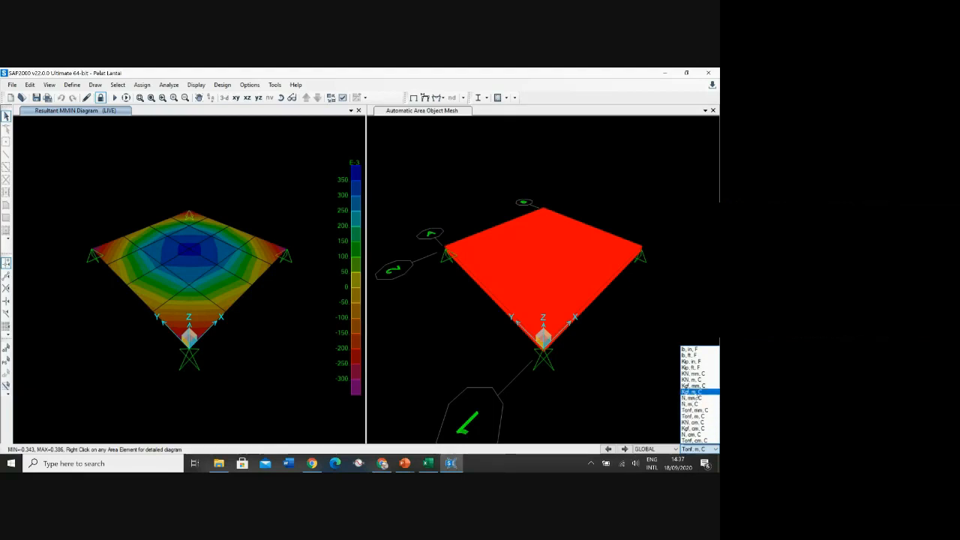
pyautogui.click(691, 391)
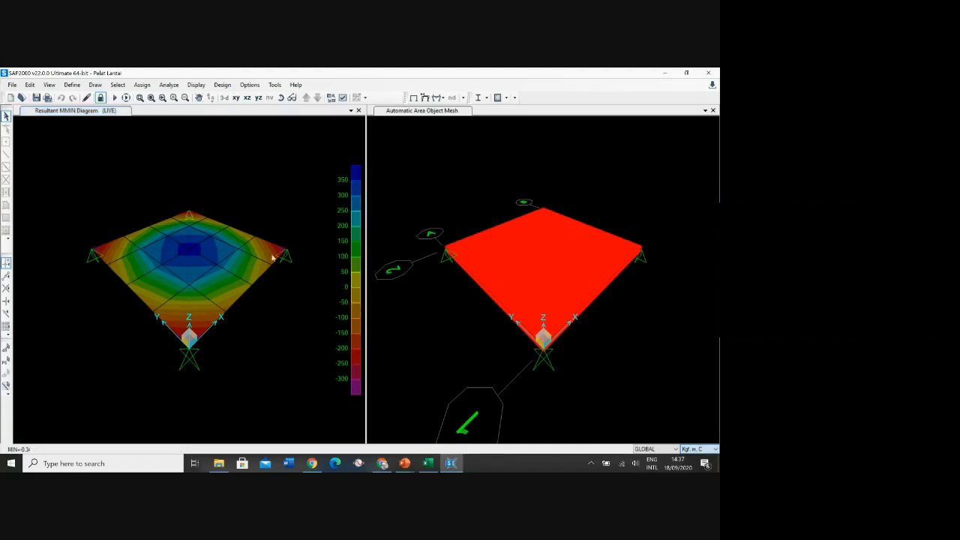
# Inspect the MMin contour values at points across the slab
pyautogui.moveTo(273, 258)
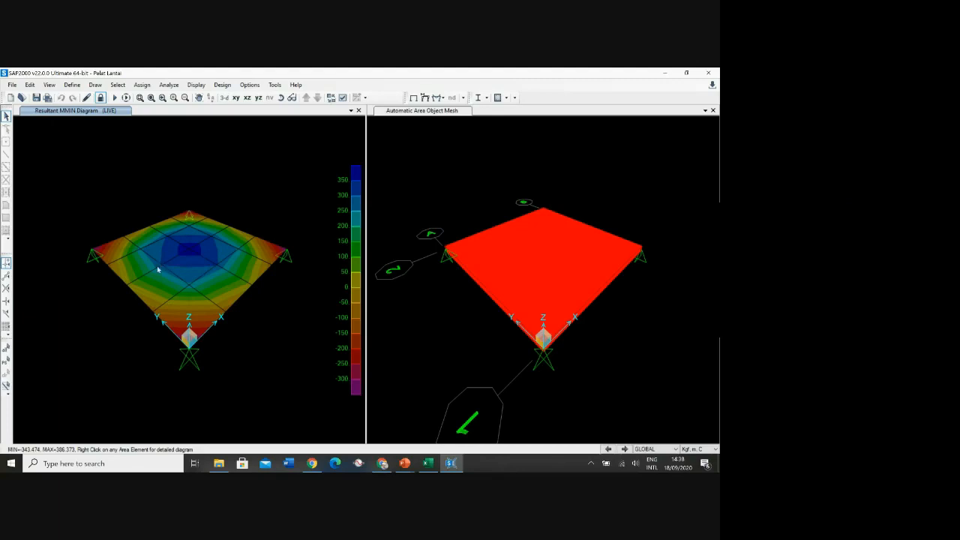
pyautogui.moveTo(126, 287)
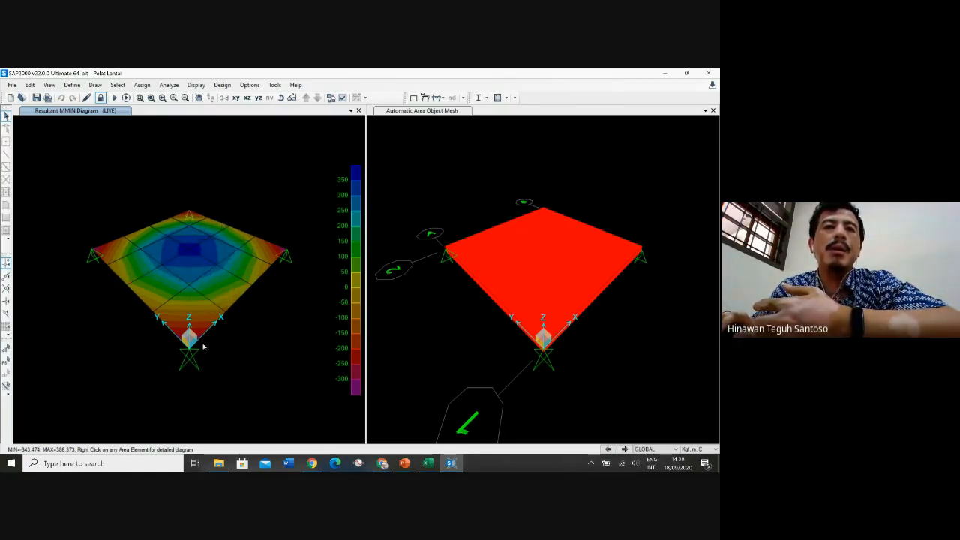
pyautogui.moveTo(252, 288)
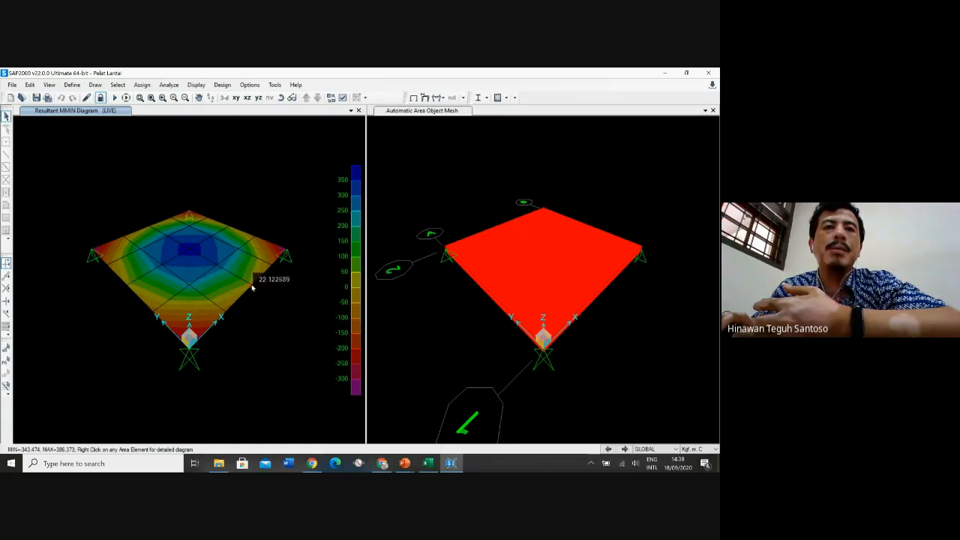
pyautogui.moveTo(188, 347)
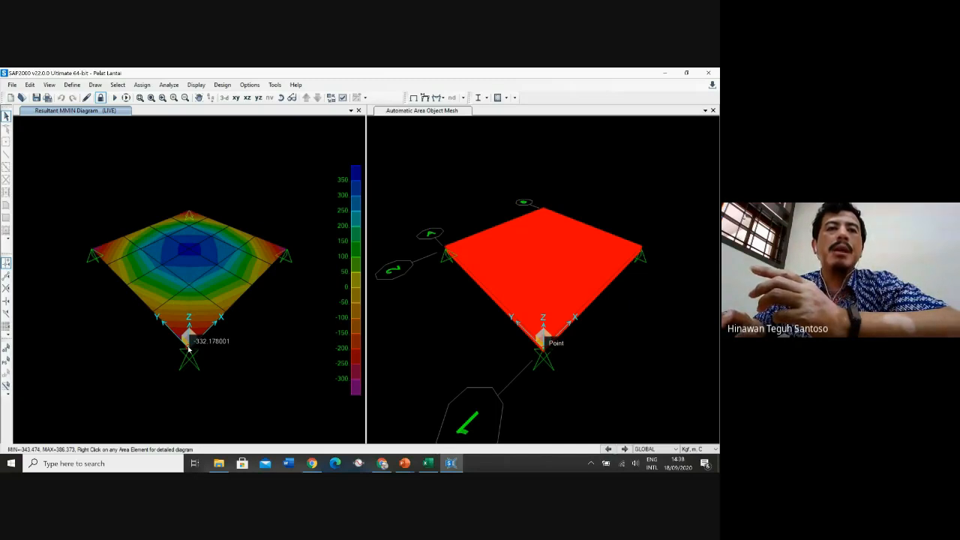
pyautogui.moveTo(198, 327)
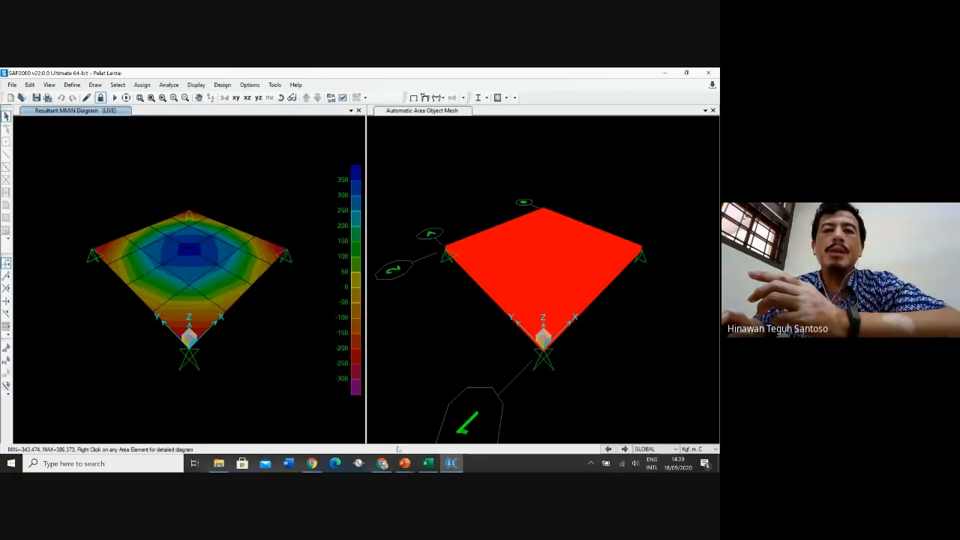
pyautogui.moveTo(406, 463)
pyautogui.click(475, 440)
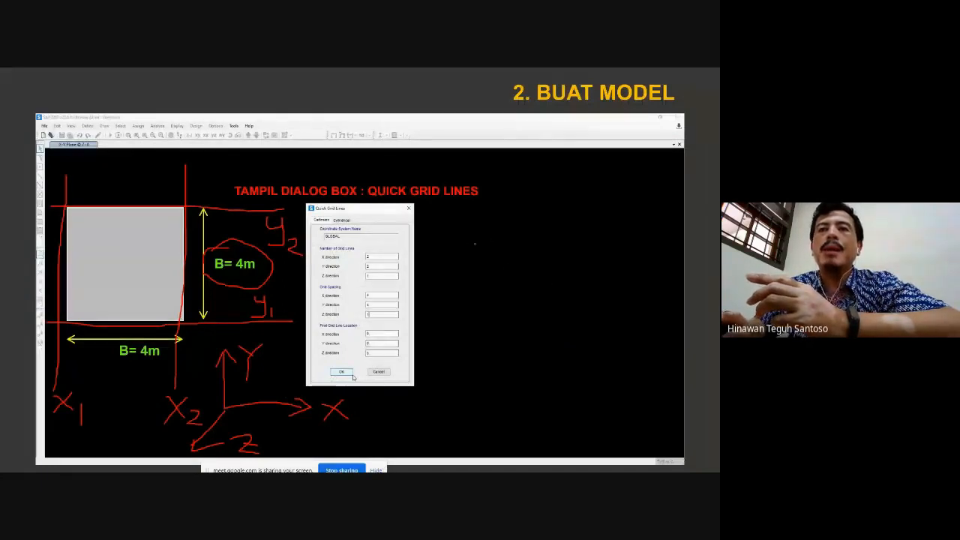
pyautogui.moveTo(455, 245); pyautogui.dragTo(642, 244)
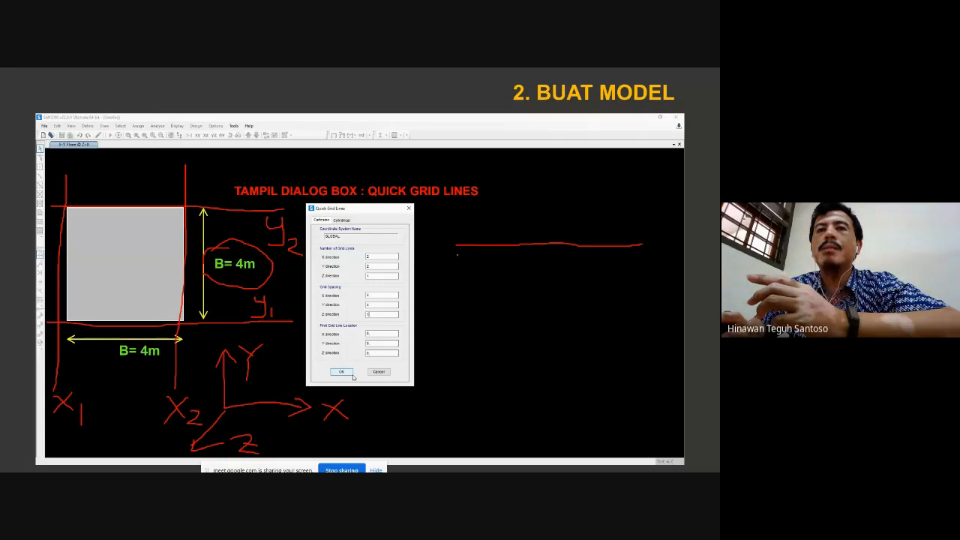
pyautogui.moveTo(456, 245)
pyautogui.mouseDown()
pyautogui.moveTo(485, 284)
pyautogui.moveTo(562, 294)
pyautogui.moveTo(631, 268)
pyautogui.mouseUp()
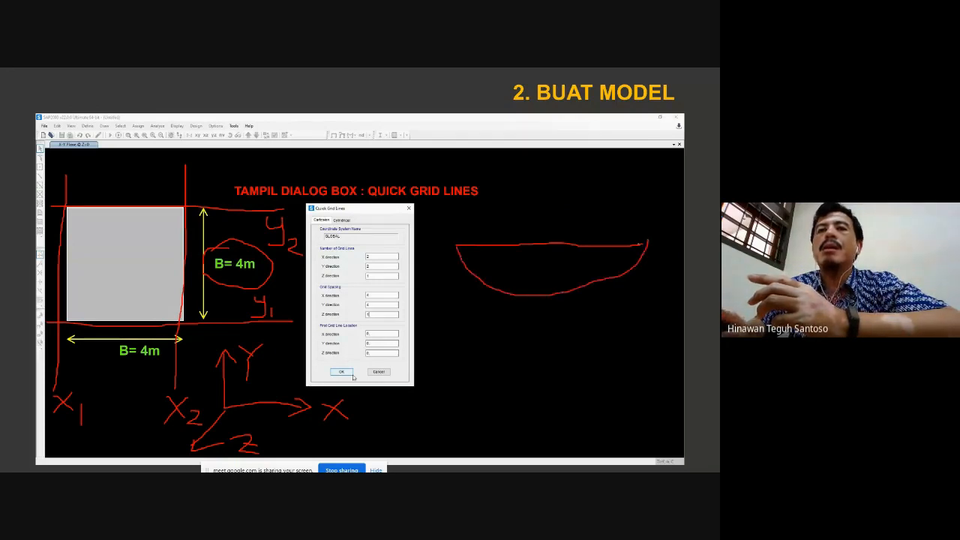
pyautogui.moveTo(450, 336); pyautogui.dragTo(653, 323)
pyautogui.moveTo(451, 296)
pyautogui.mouseDown()
pyautogui.moveTo(480, 333)
pyautogui.moveTo(545, 350)
pyautogui.moveTo(642, 301)
pyautogui.moveTo(653, 283)
pyautogui.moveTo(657, 311)
pyautogui.mouseUp()
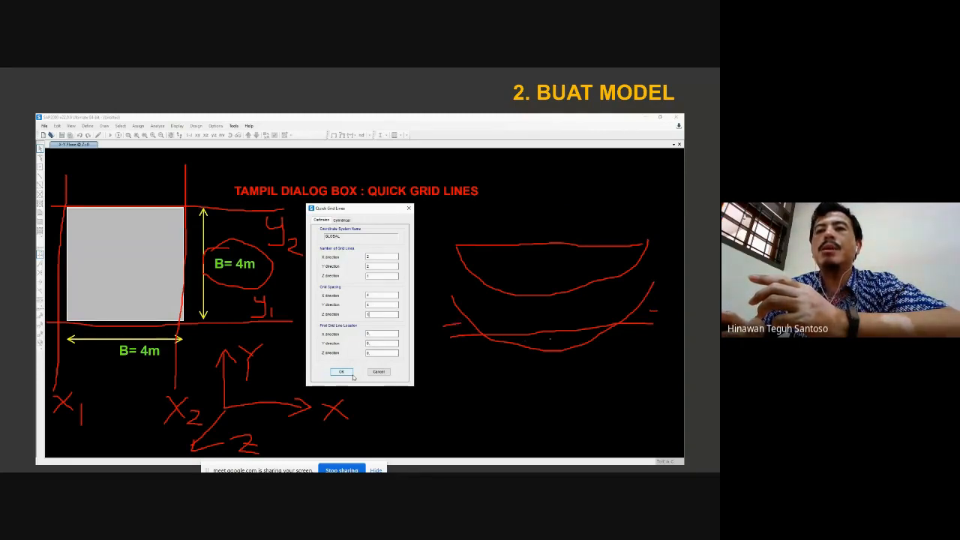
pyautogui.moveTo(547, 344); pyautogui.dragTo(562, 343)
pyautogui.moveTo(543, 268); pyautogui.dragTo(542, 280)
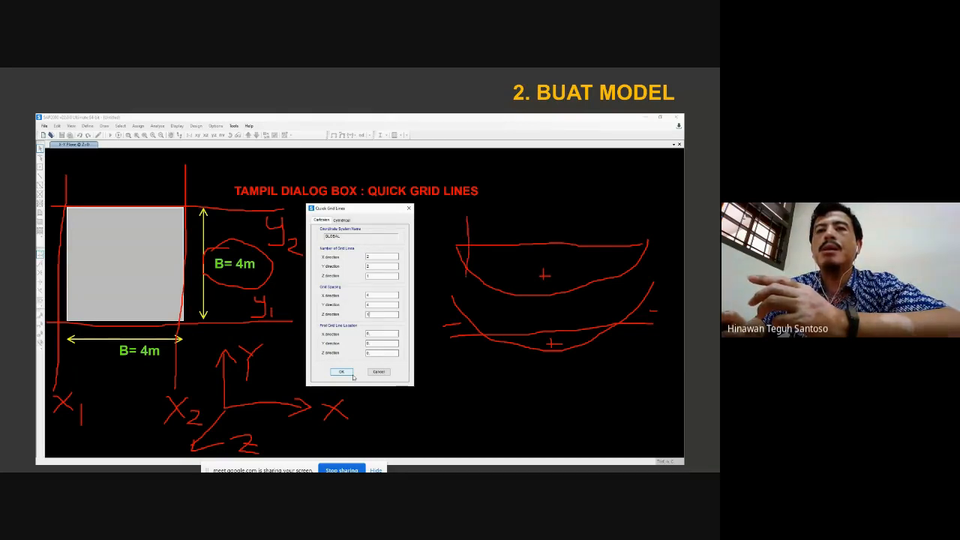
pyautogui.moveTo(633, 204); pyautogui.dragTo(638, 283)
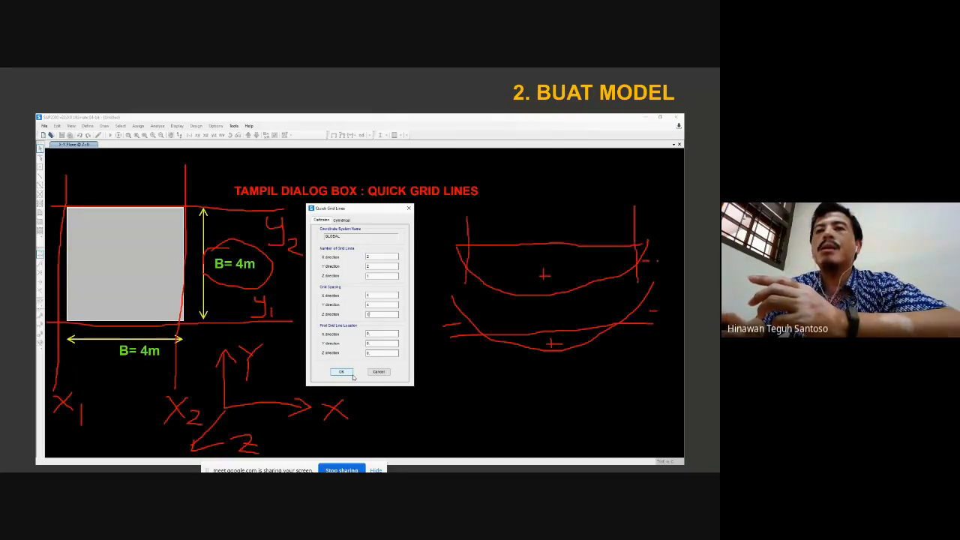
pyautogui.moveTo(654, 241)
pyautogui.mouseDown()
pyautogui.moveTo(681, 239)
pyautogui.moveTo(669, 257)
pyautogui.mouseUp()
pyautogui.moveTo(664, 238); pyautogui.dragTo(665, 276)
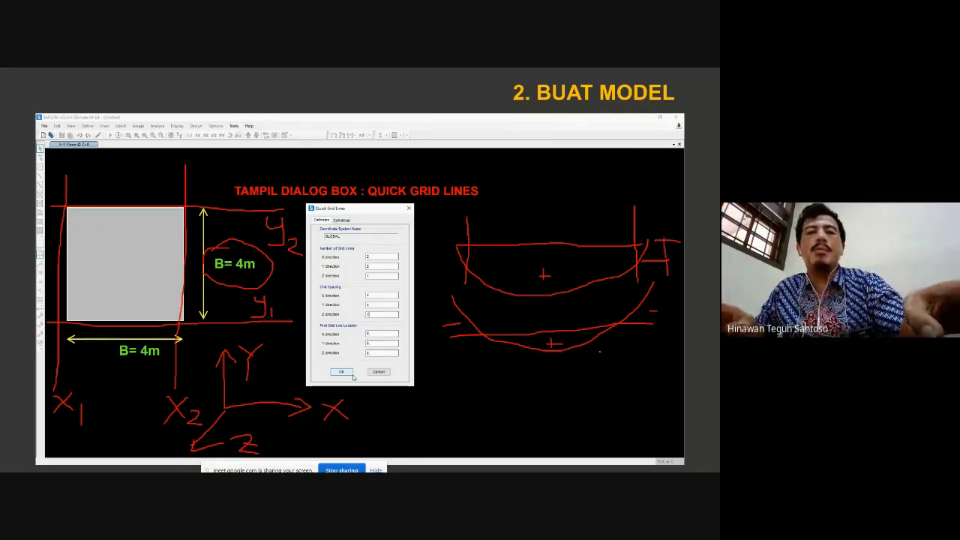
# Switch back to SAP2000 and display shell resultant force contours of component MMax for the LIVE case
pyautogui.hotkey('alt', 'Tab')
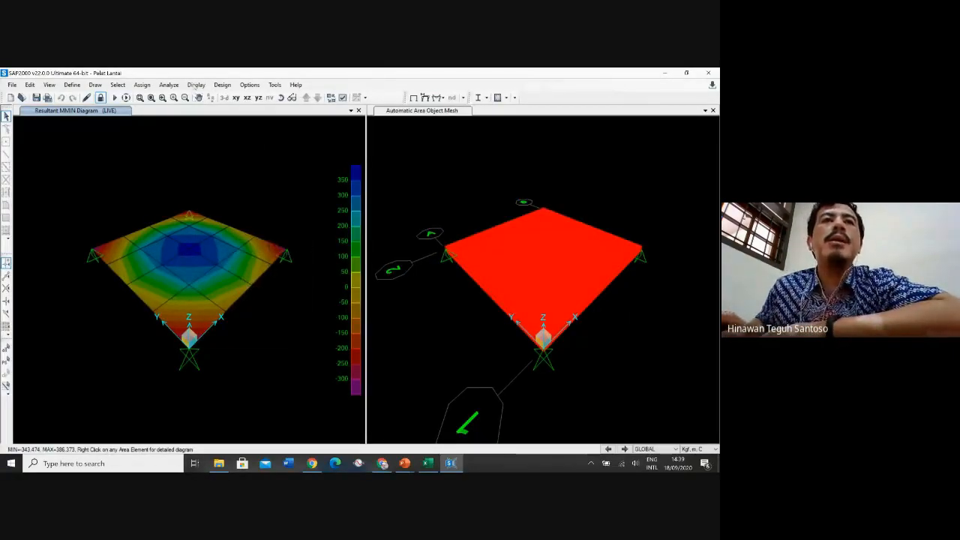
pyautogui.click(195, 85)
pyautogui.moveTo(248, 200)
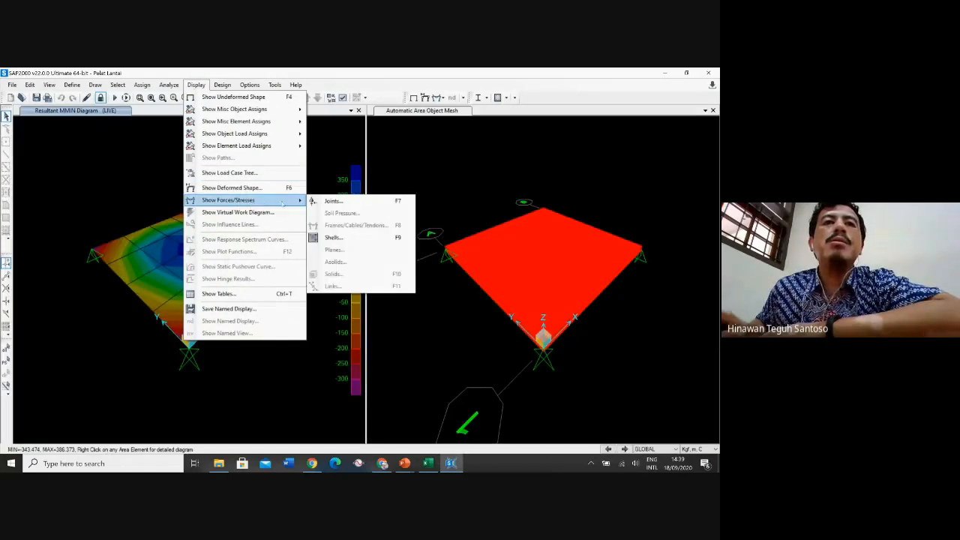
pyautogui.click(337, 237)
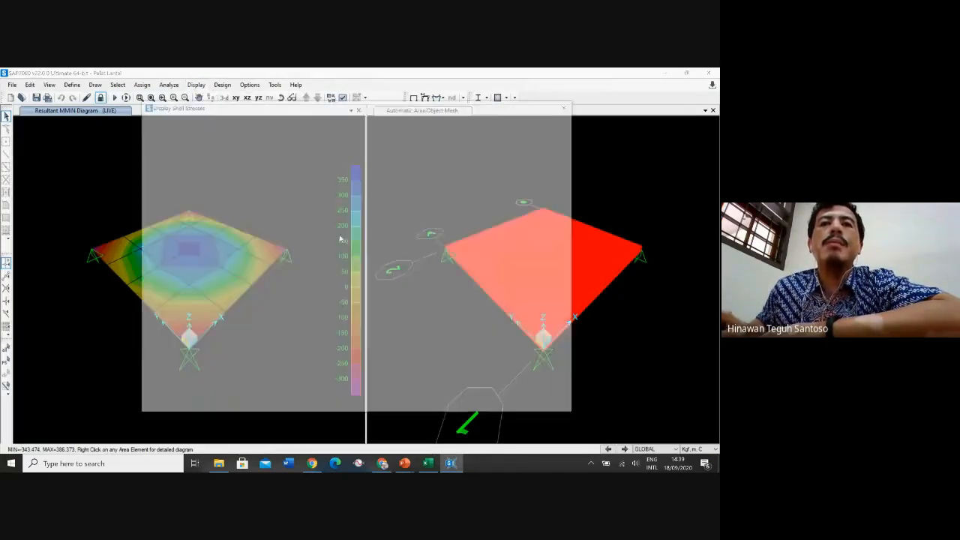
pyautogui.click(459, 229)
pyautogui.click(320, 404)
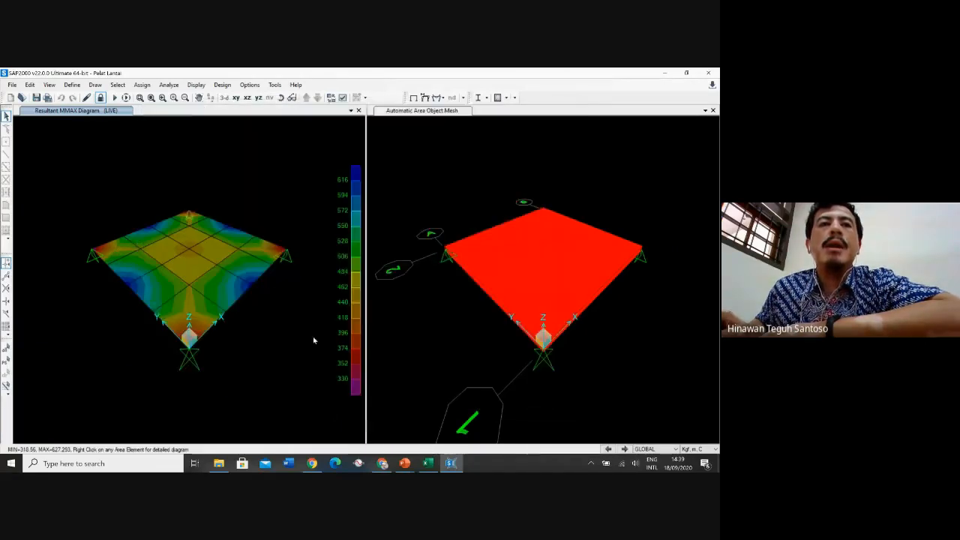
# Inspect the MMax contour values at points across the slab
pyautogui.moveTo(186, 267)
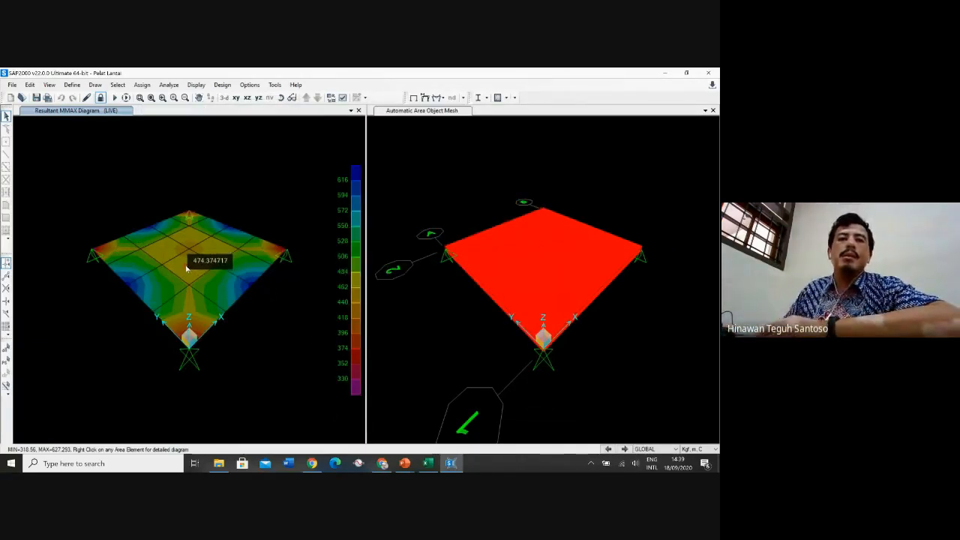
pyautogui.moveTo(190, 251)
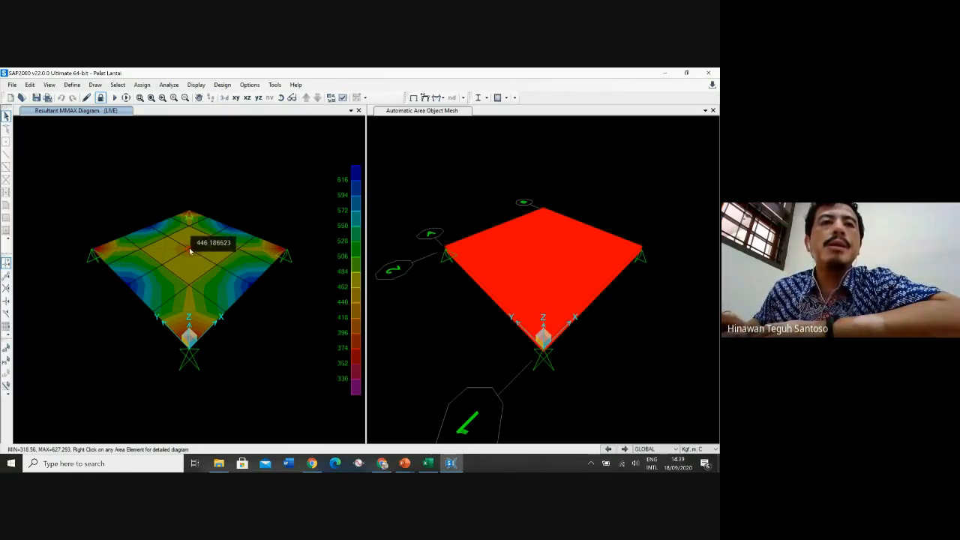
pyautogui.moveTo(129, 287)
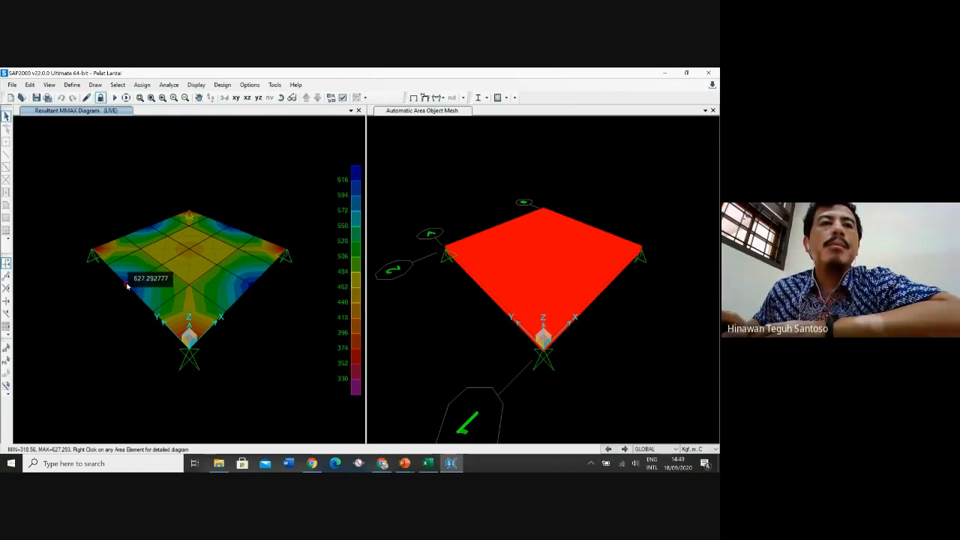
pyautogui.moveTo(162, 257)
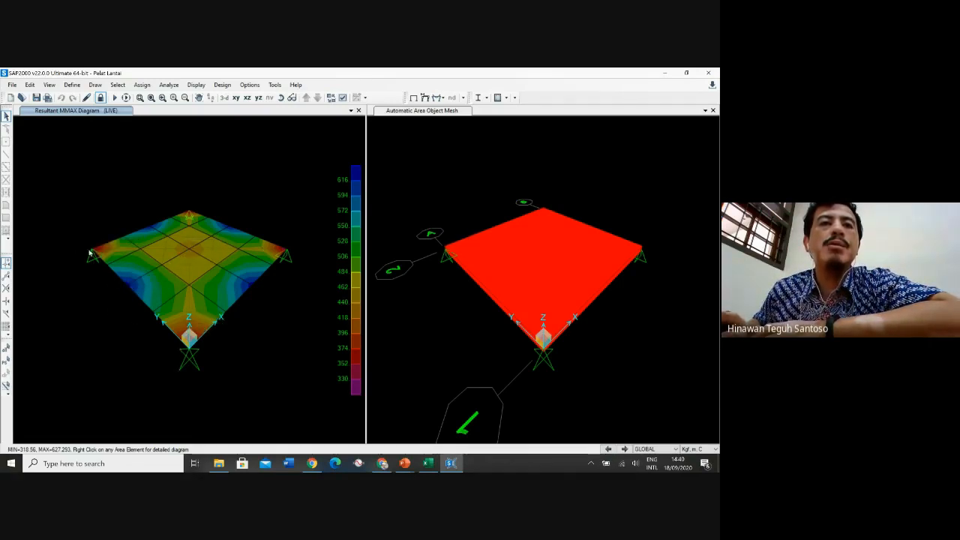
pyautogui.moveTo(146, 242)
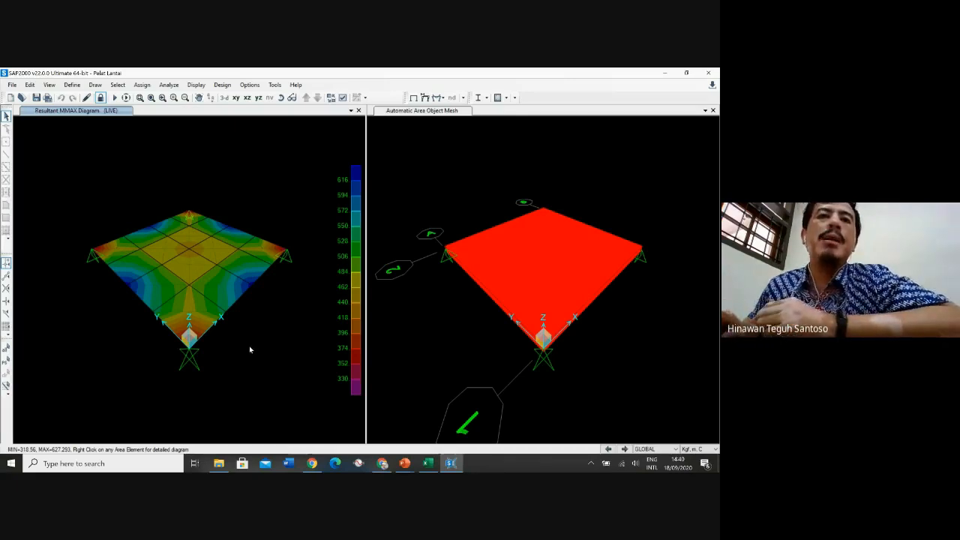
pyautogui.moveTo(219, 259)
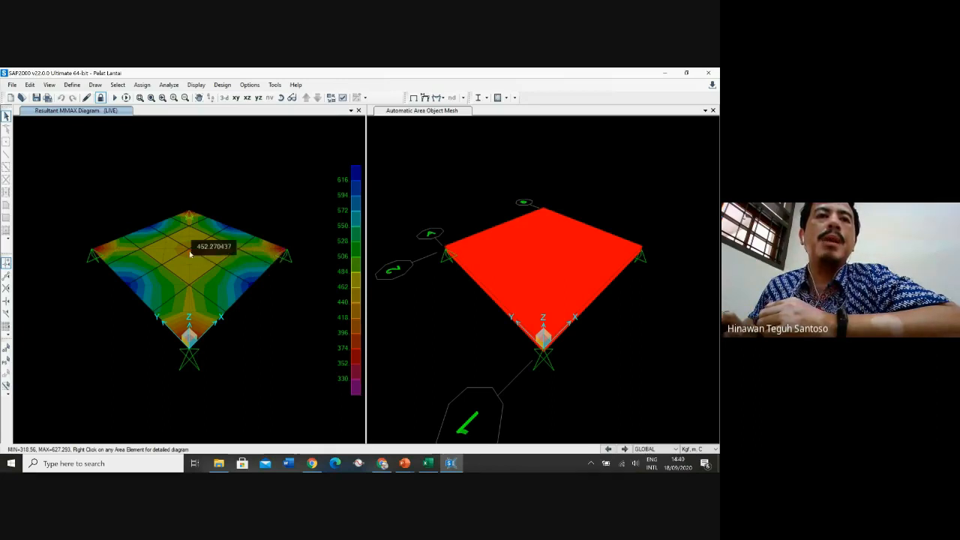
# Change the shell resultant force contour display to component VMax for the LIVE case
pyautogui.click(196, 85)
pyautogui.moveTo(255, 199)
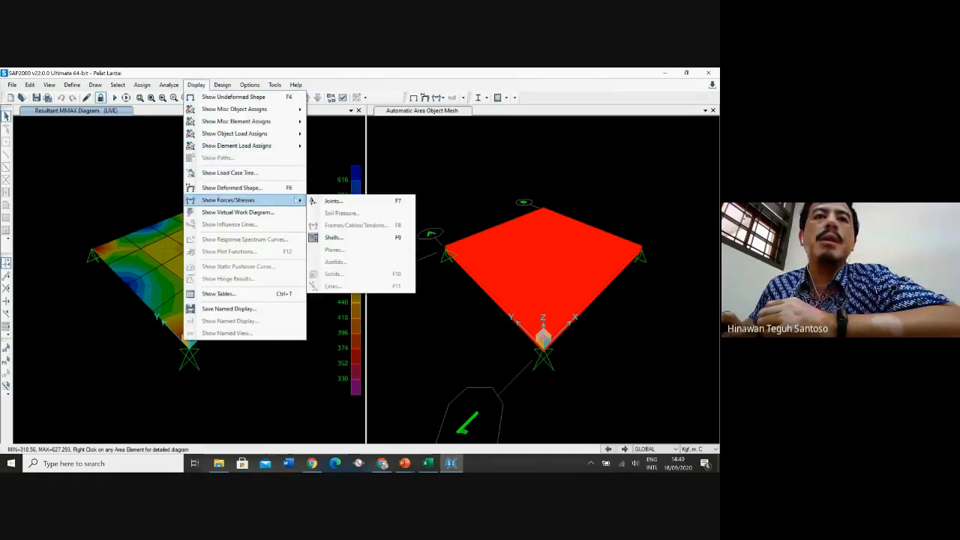
pyautogui.click(341, 238)
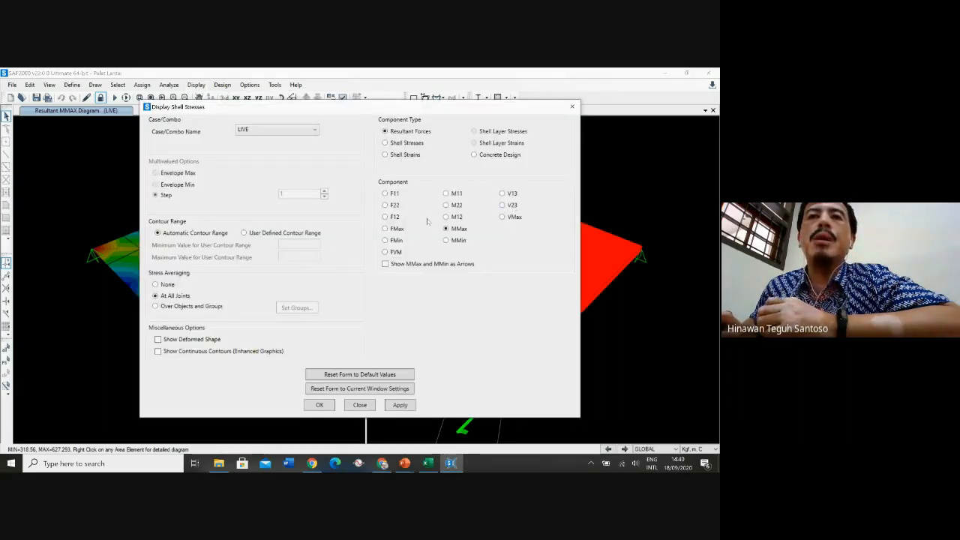
pyautogui.click(502, 217)
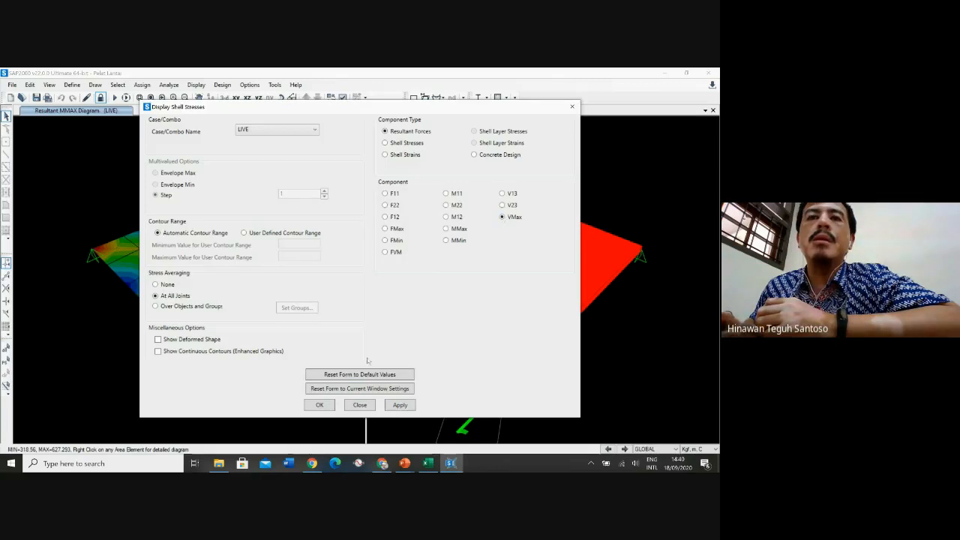
pyautogui.click(322, 405)
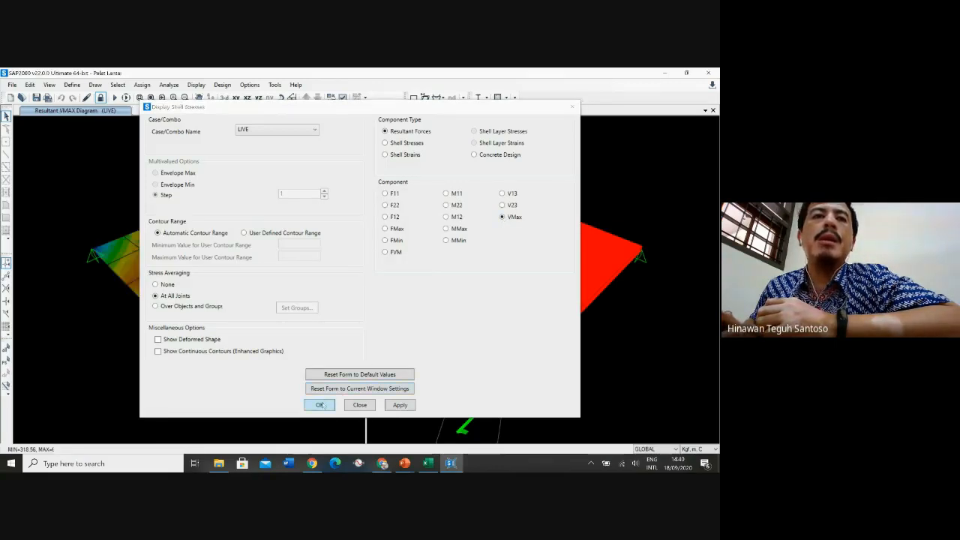
pyautogui.moveTo(193, 255)
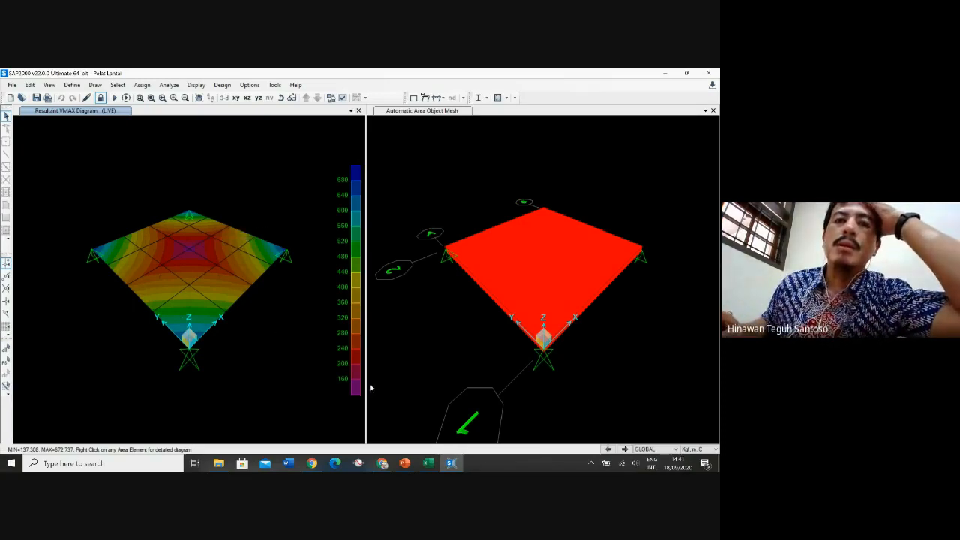
# Switch to the PowerPoint presentation and run the slide show from the '9. CEK HASIL ANALISIS' slide
pyautogui.click(406, 463)
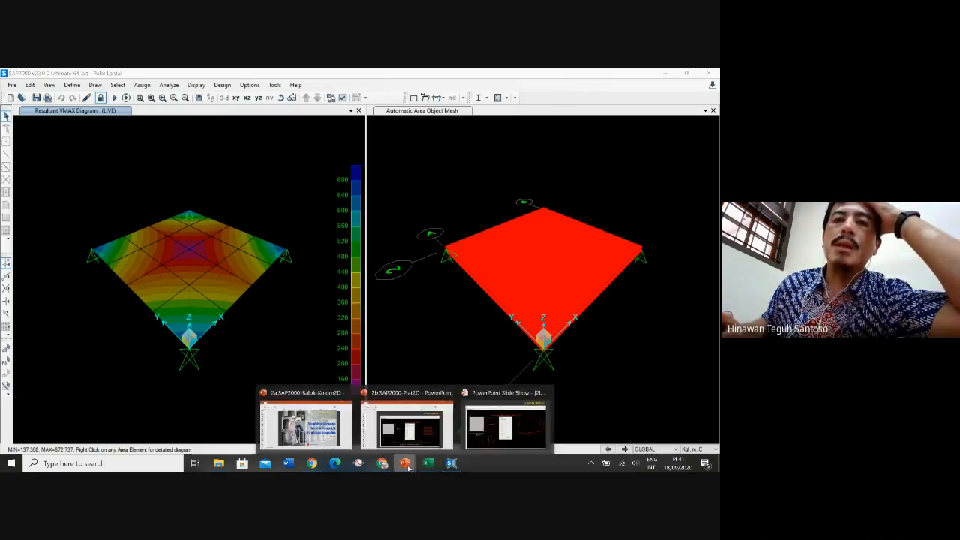
pyautogui.click(476, 443)
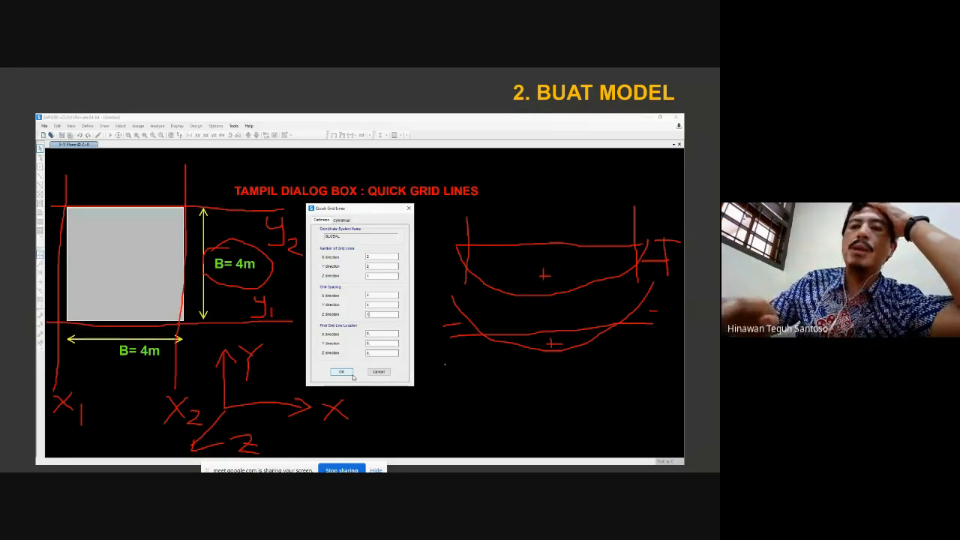
pyautogui.press('Right')
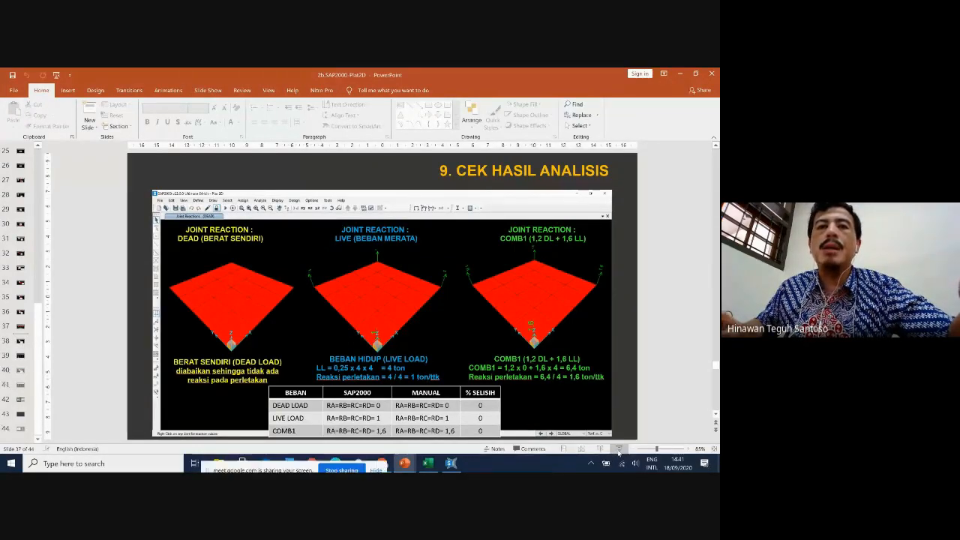
pyautogui.hotkey('shift', 'F5')
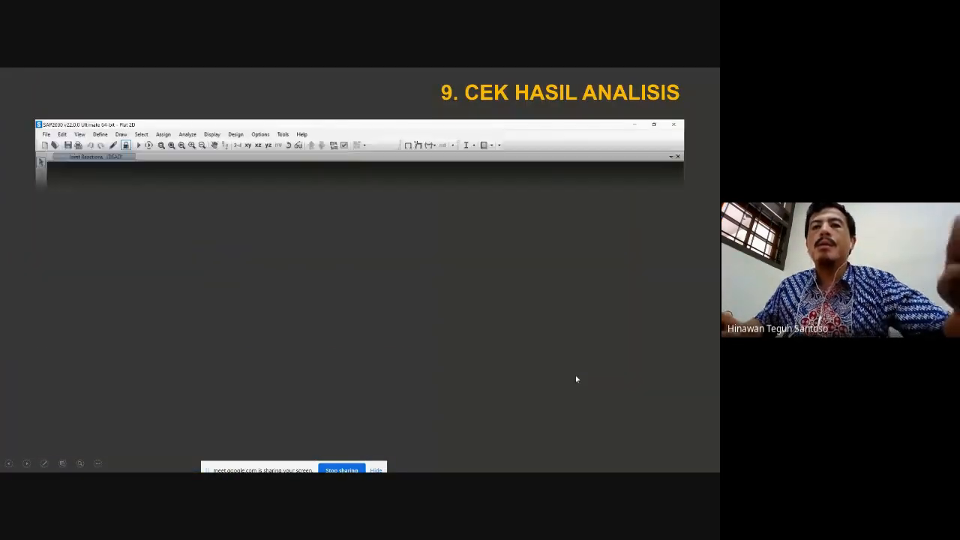